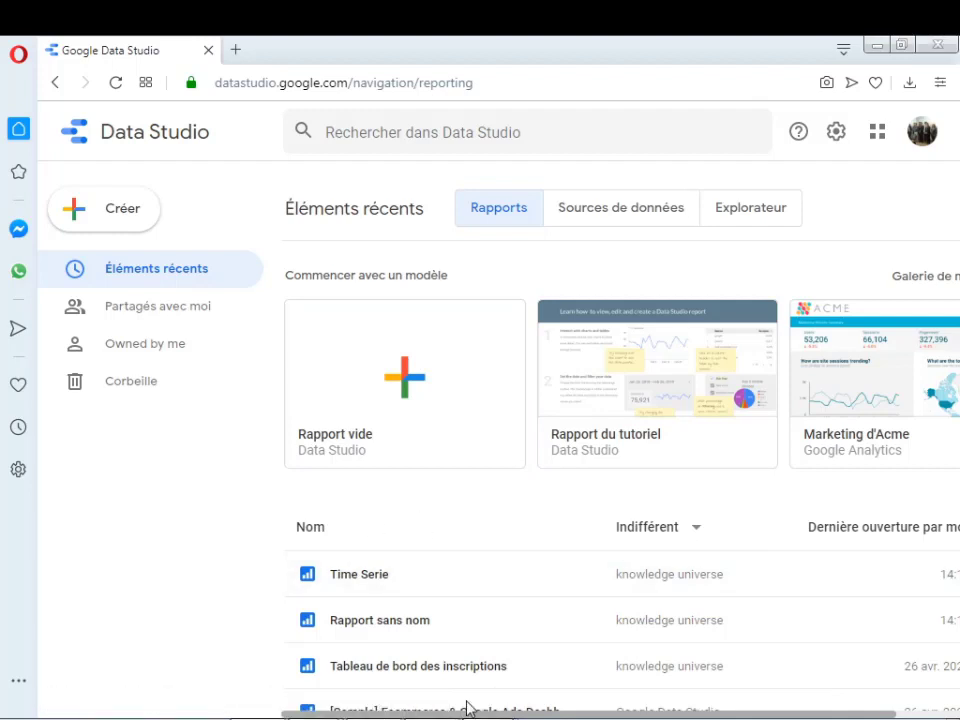
Switch to the Excel workbook Book1 and clear the leftover formula from cell C2 on Sheet1
key("alt+Tab")
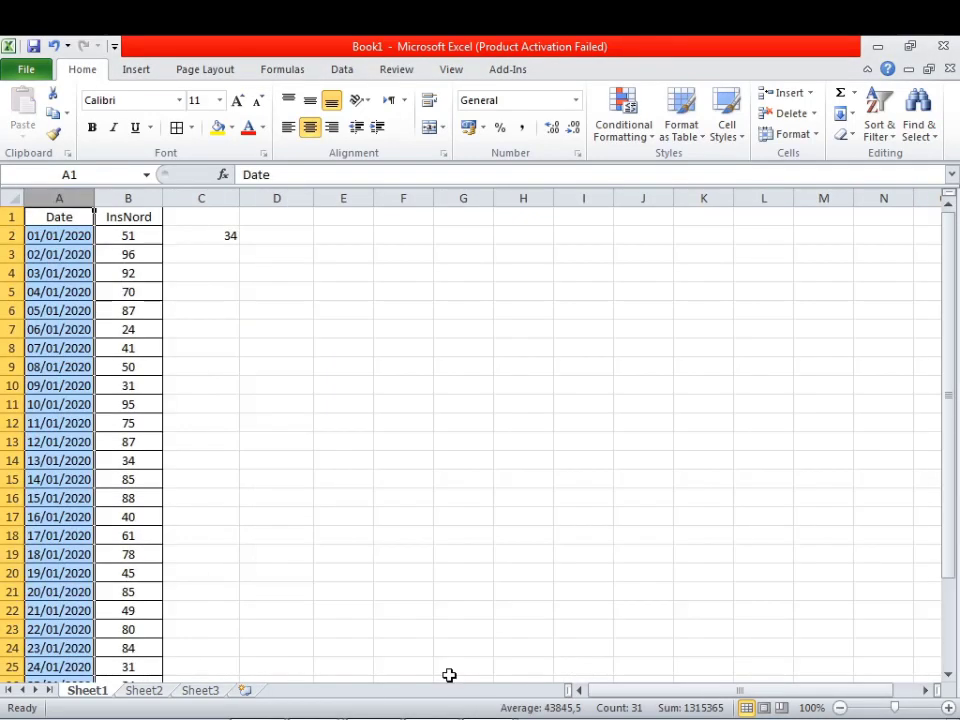
left_click(215, 236)
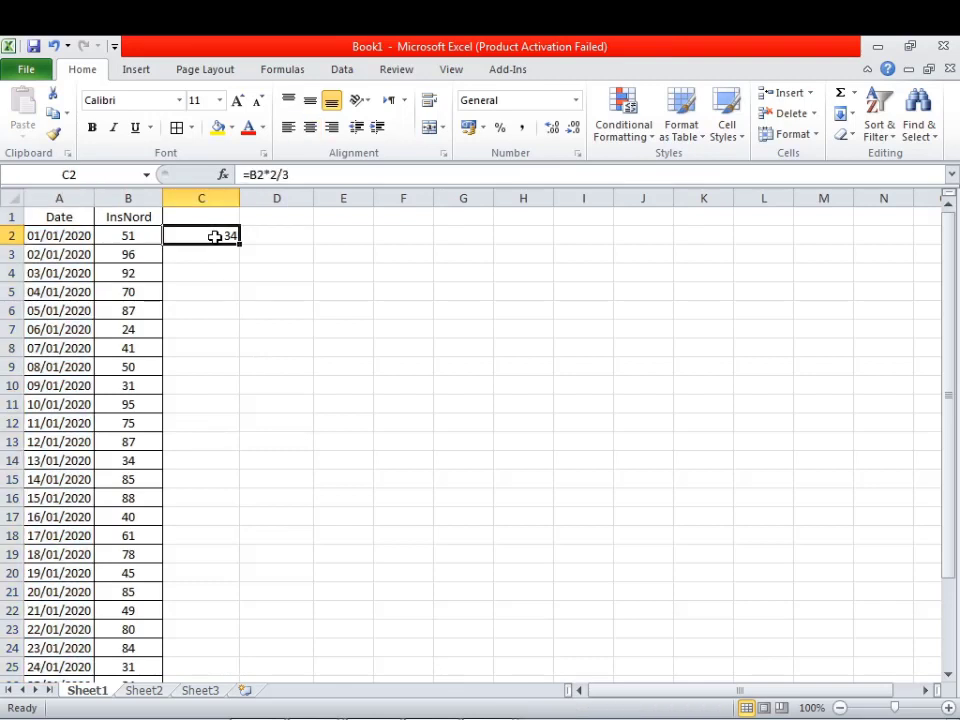
key("Delete")
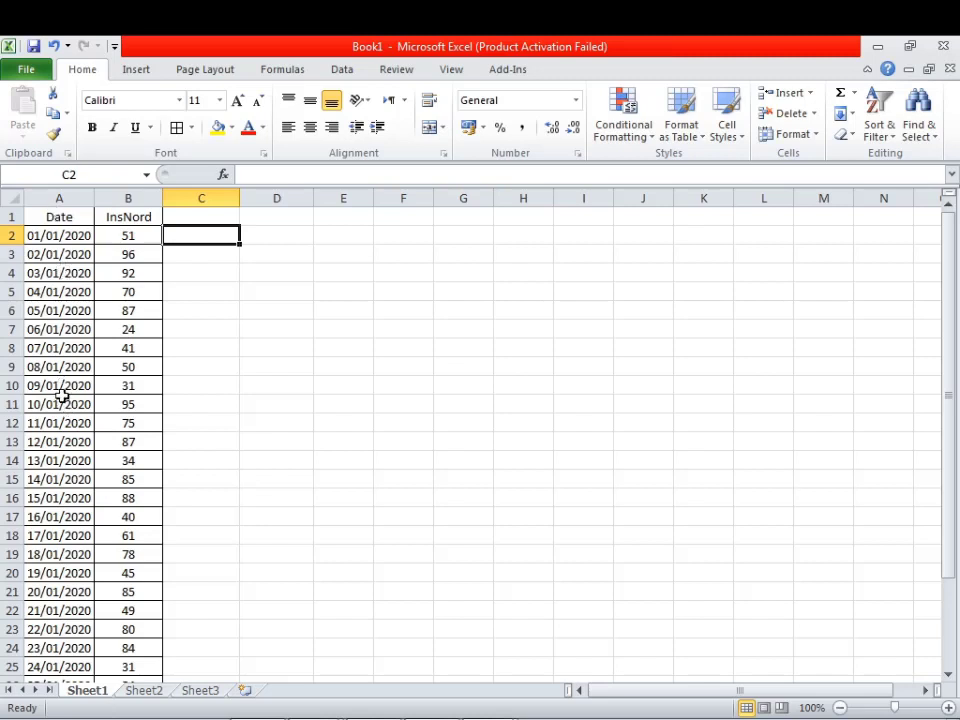
Highlight the whole Date column A with a yellow fill
left_click(47, 210)
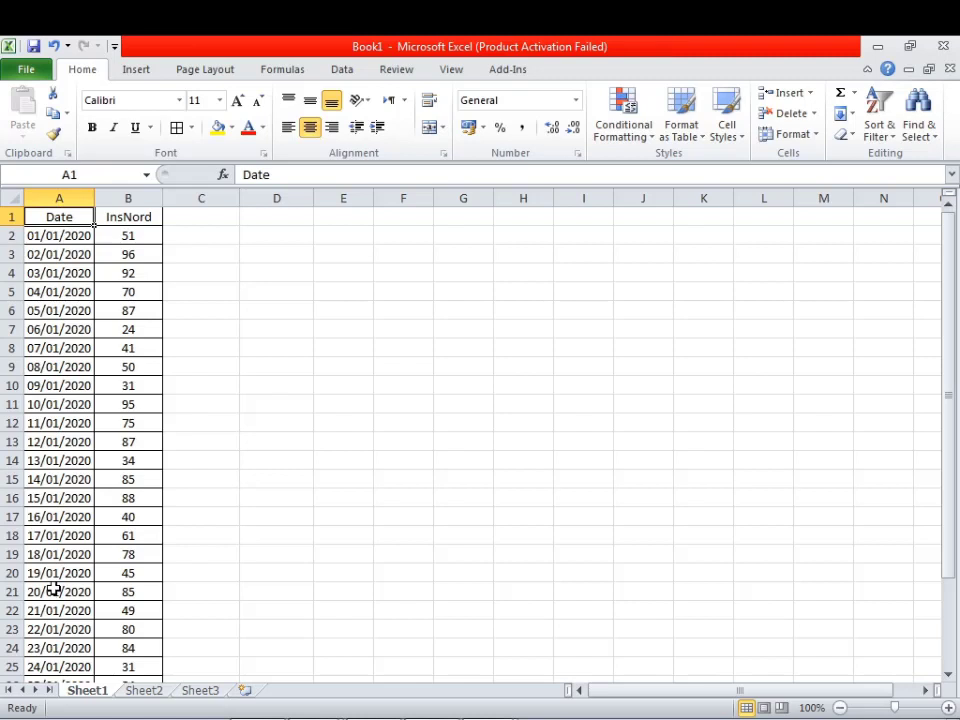
left_click(58, 198)
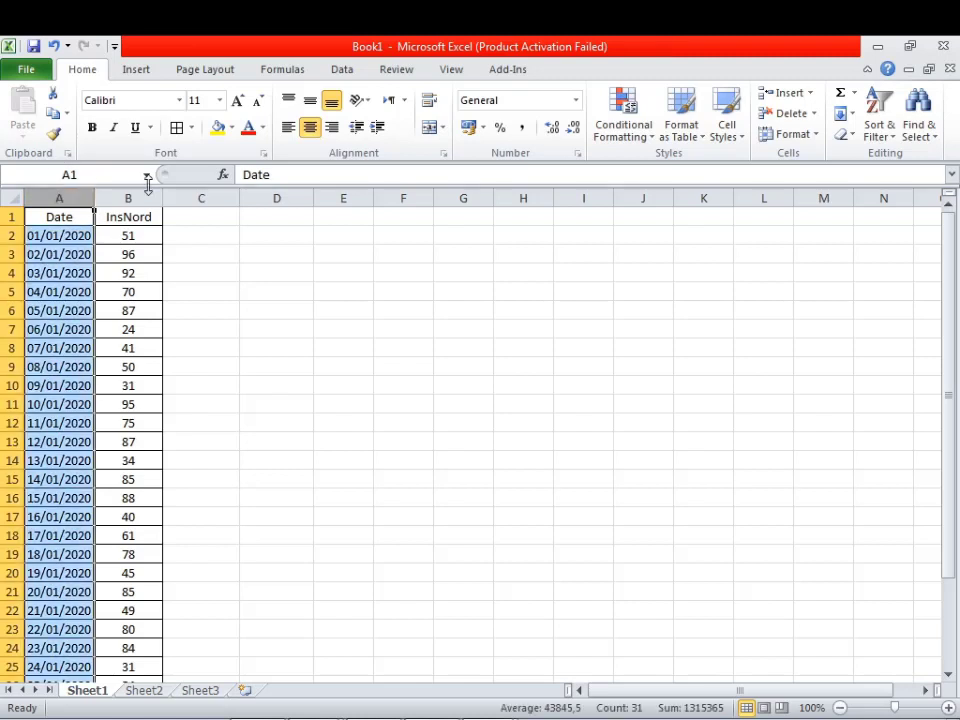
left_click(218, 136)
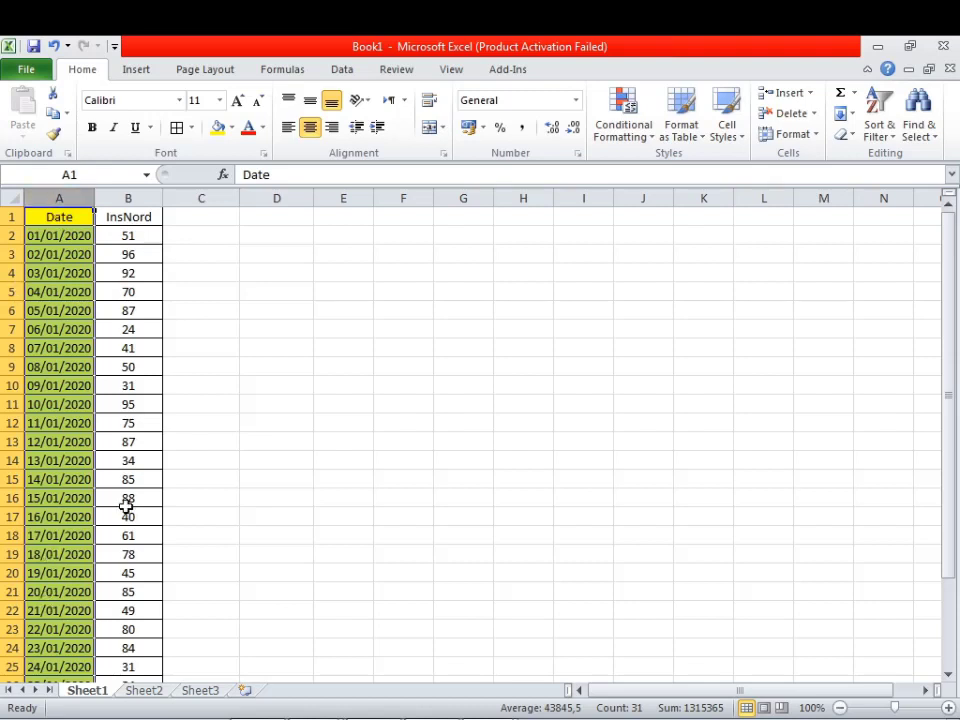
Examine the InsNord values in column B by selecting the column
left_click(128, 198)
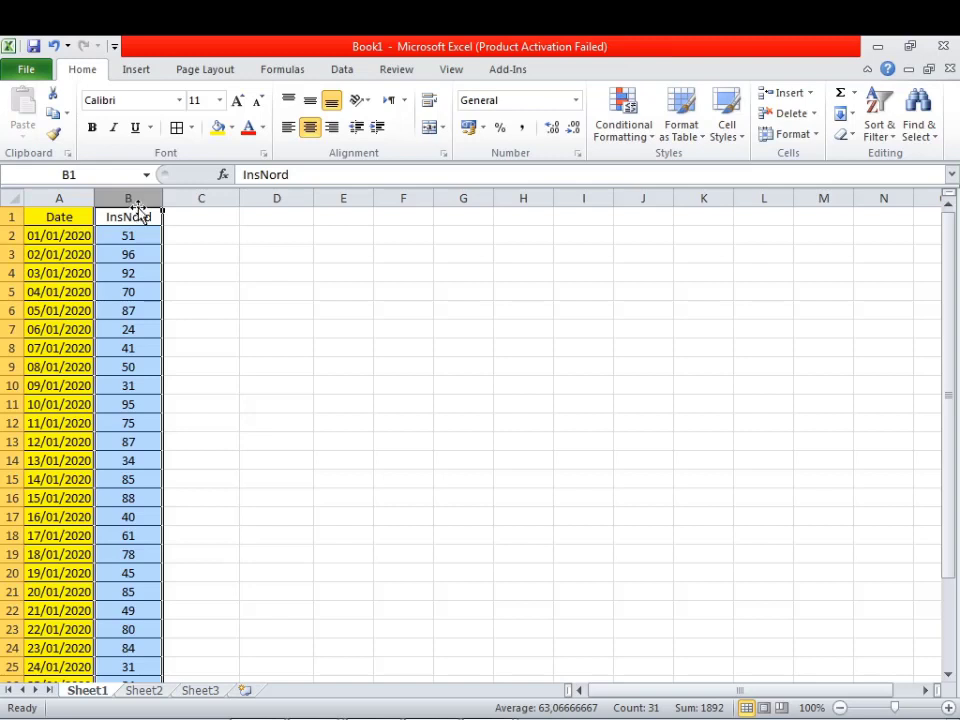
left_click(178, 272)
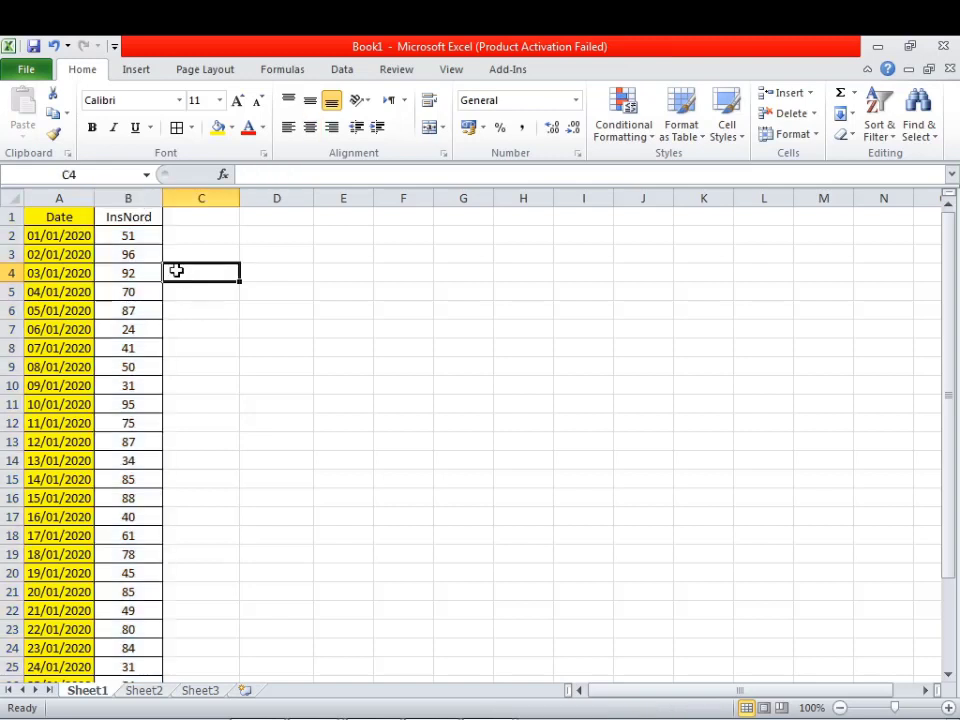
left_click(141, 199)
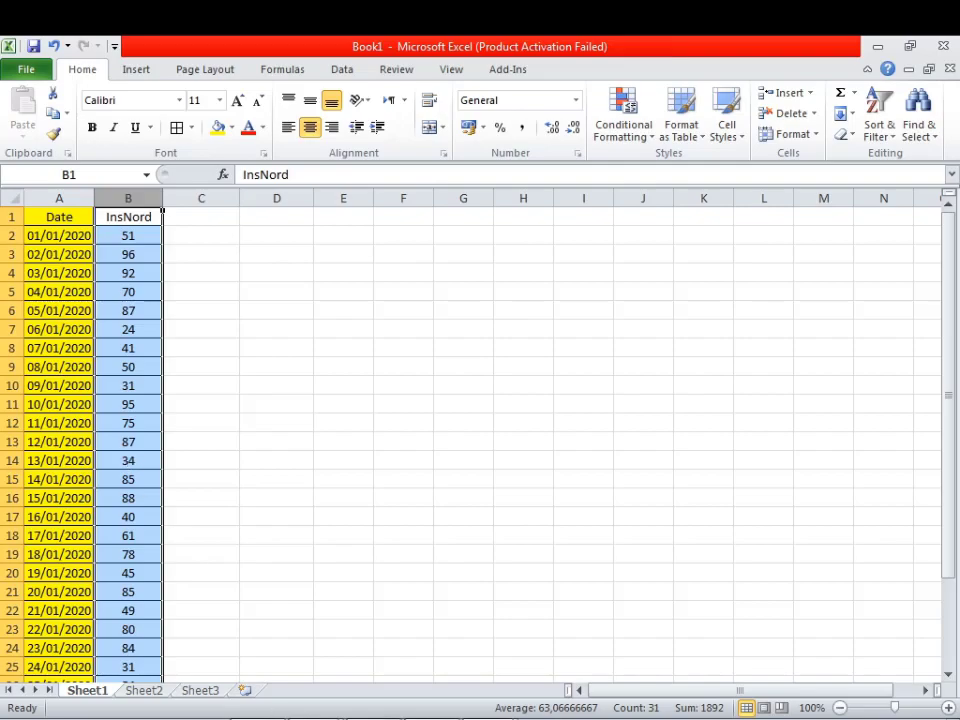
Switch to Google Data Studio, create a blank report and dismiss its add-data prompt
key("alt+Tab")
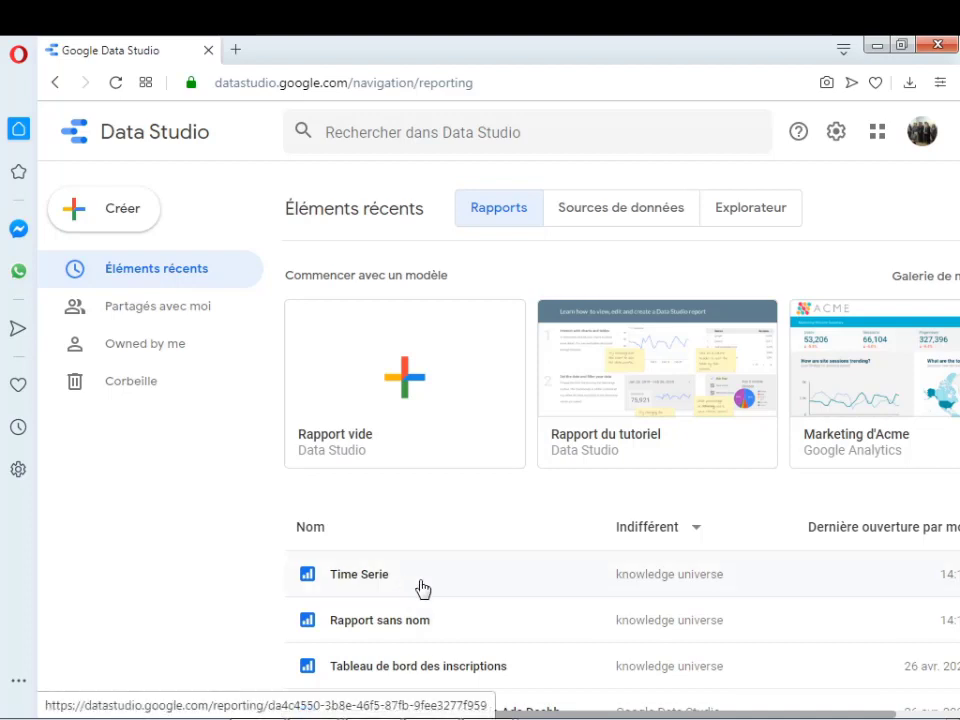
left_click(464, 422)
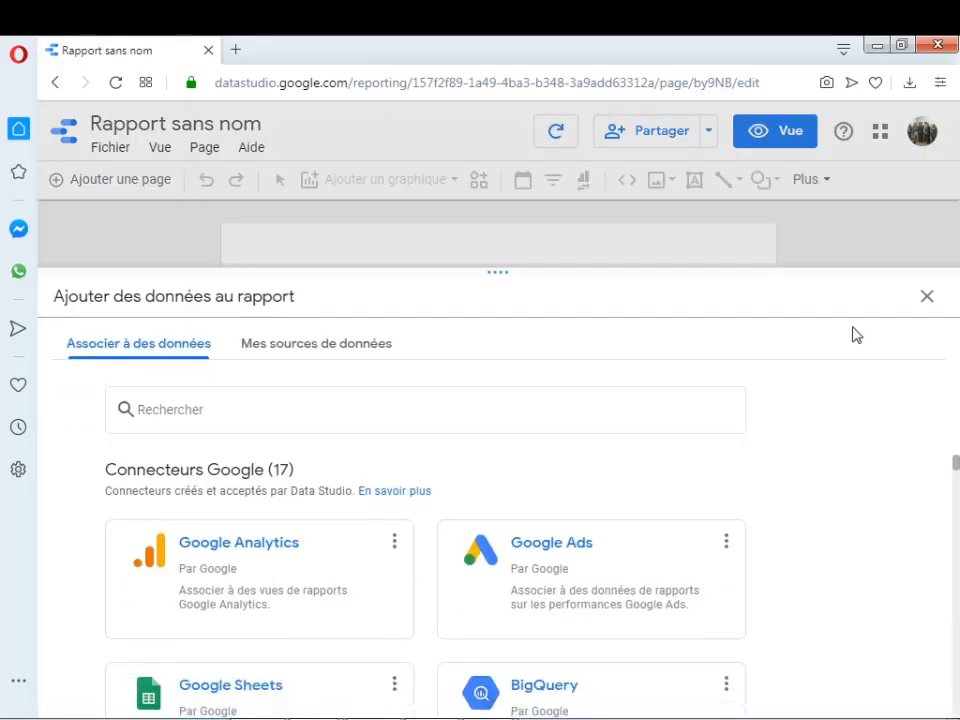
left_click(926, 298)
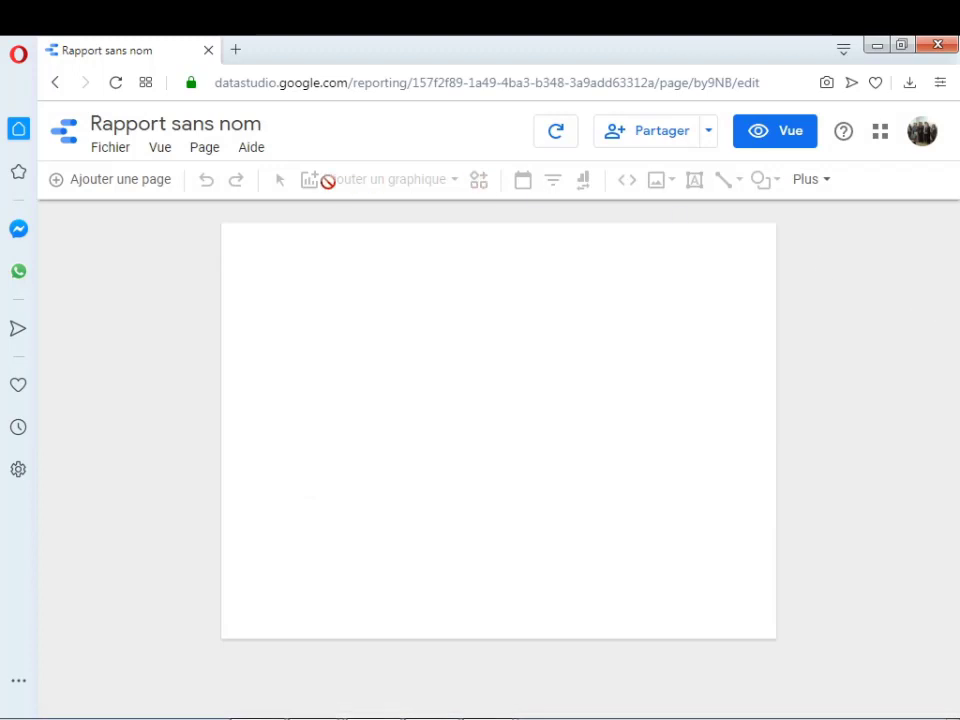
Rename the untitled report to "Time Serie"
left_click(260, 127)
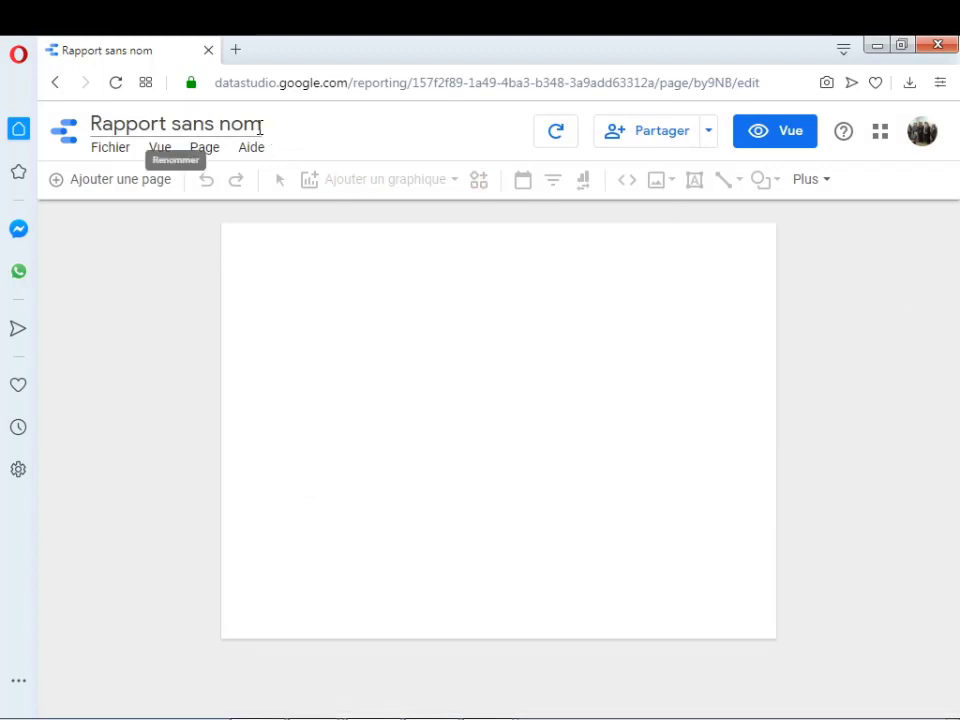
key("BackSpace")
key("BackSpace")
key("BackSpace")
key("BackSpace")
key("BackSpace")
key("BackSpace")
key("BackSpace")
key("BackSpace")
key("BackSpace")
key("BackSpace")
key("BackSpace")
key("BackSpace")
key("BackSpace")
key("BackSpace")
key("BackSpace")
key("BackSpace")
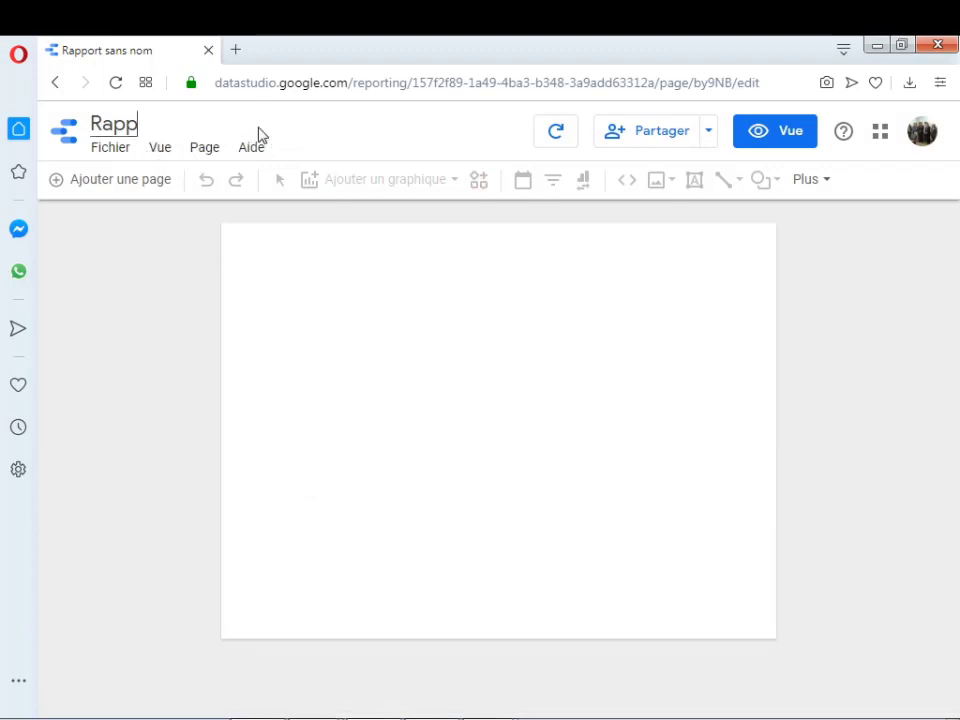
type("Time")
type("Serie")
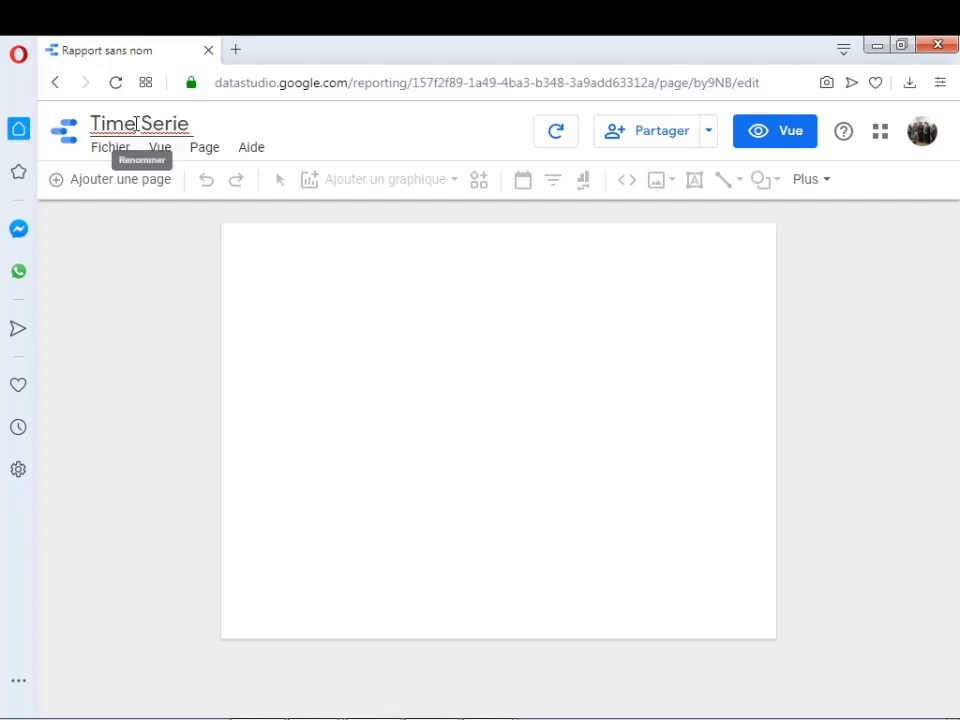
left_click(275, 270)
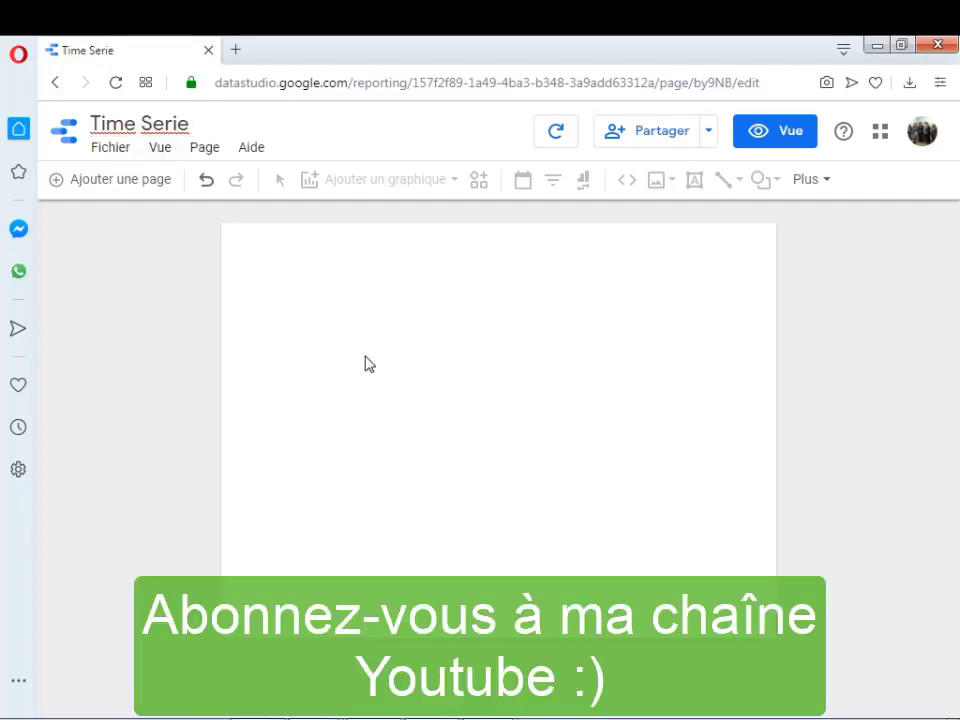
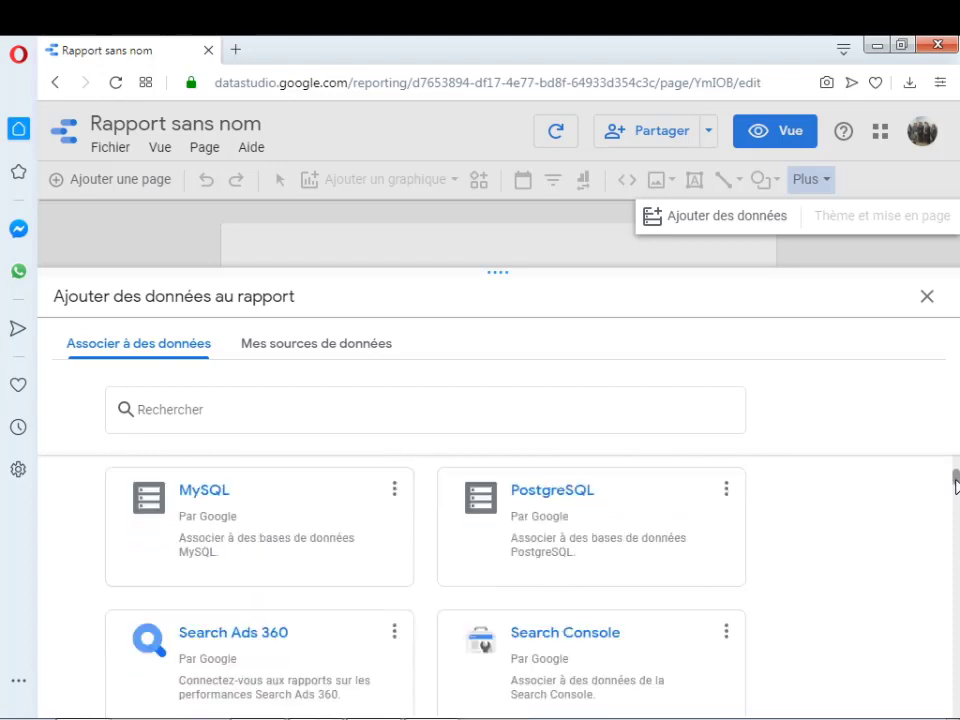
Choose the Importation de fichiers connector as the report's data source and bring its upload area into view
mouse_move(955, 478)
left_mouse_down()
mouse_move(957, 465)
mouse_move(955, 476)
left_mouse_up()
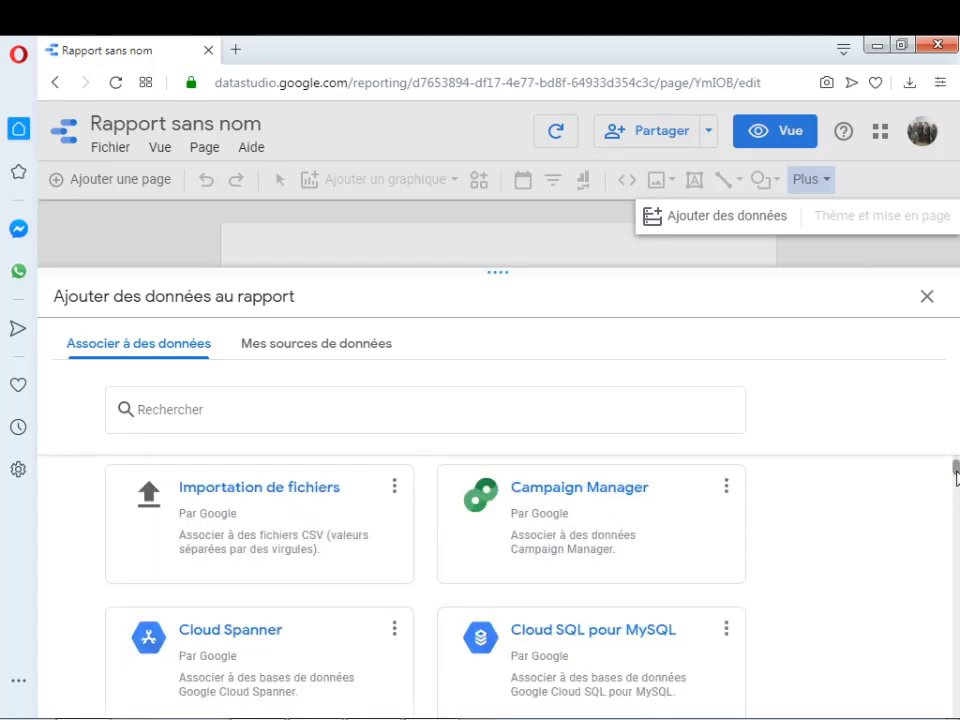
left_click(253, 523)
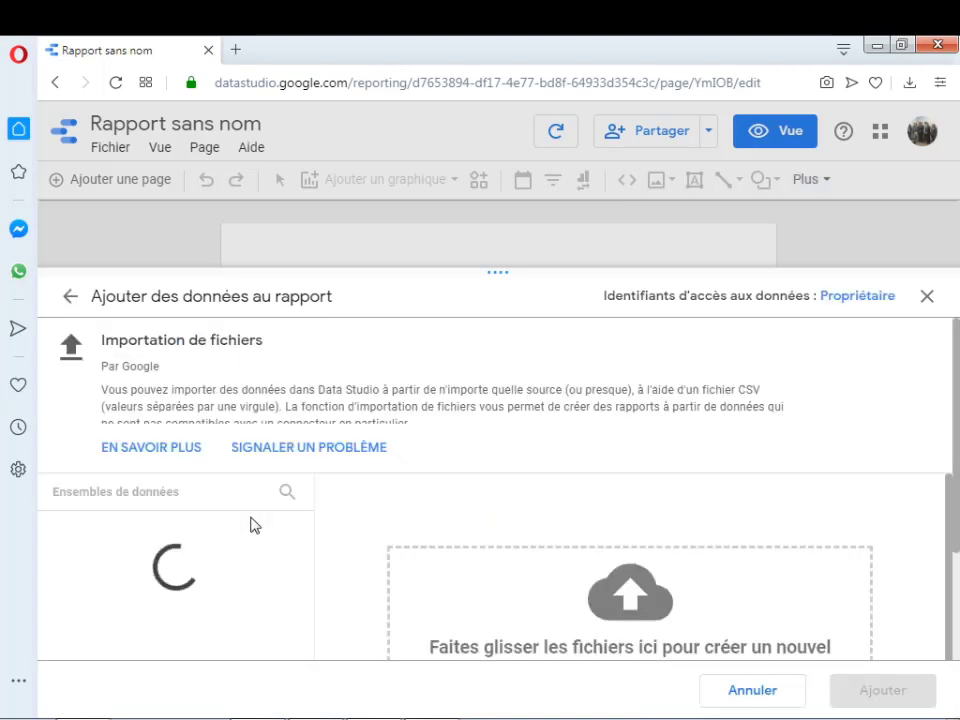
scroll(947, 495, "down", 1)
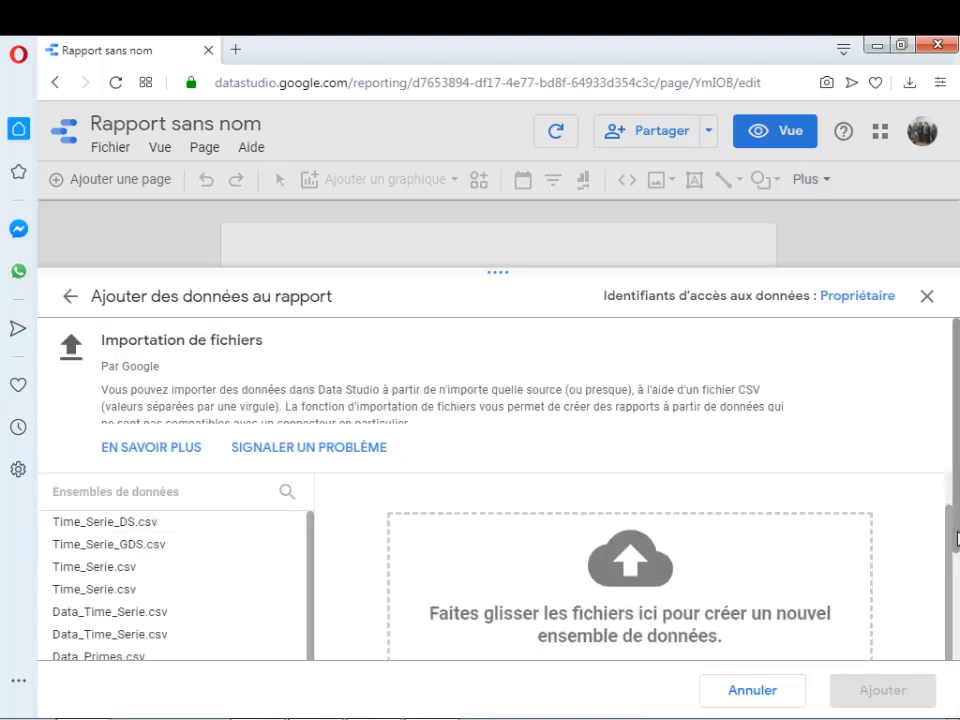
scroll(953, 561, "down", 2)
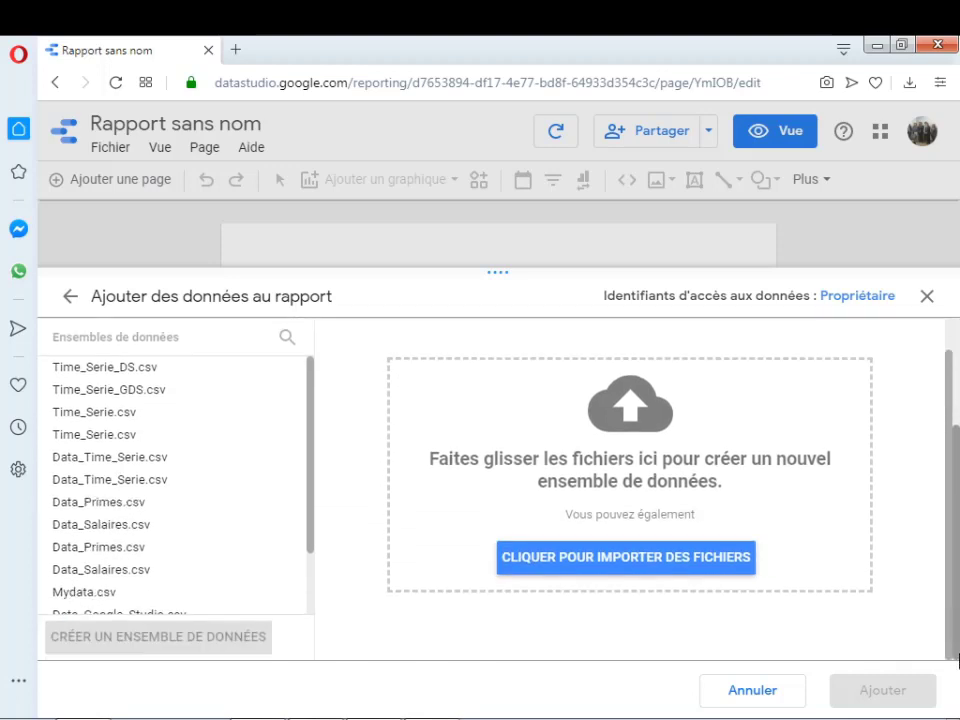
Upload the file Time_Serie_DS from the Formation OBS folder as a new dataset
left_click(616, 570)
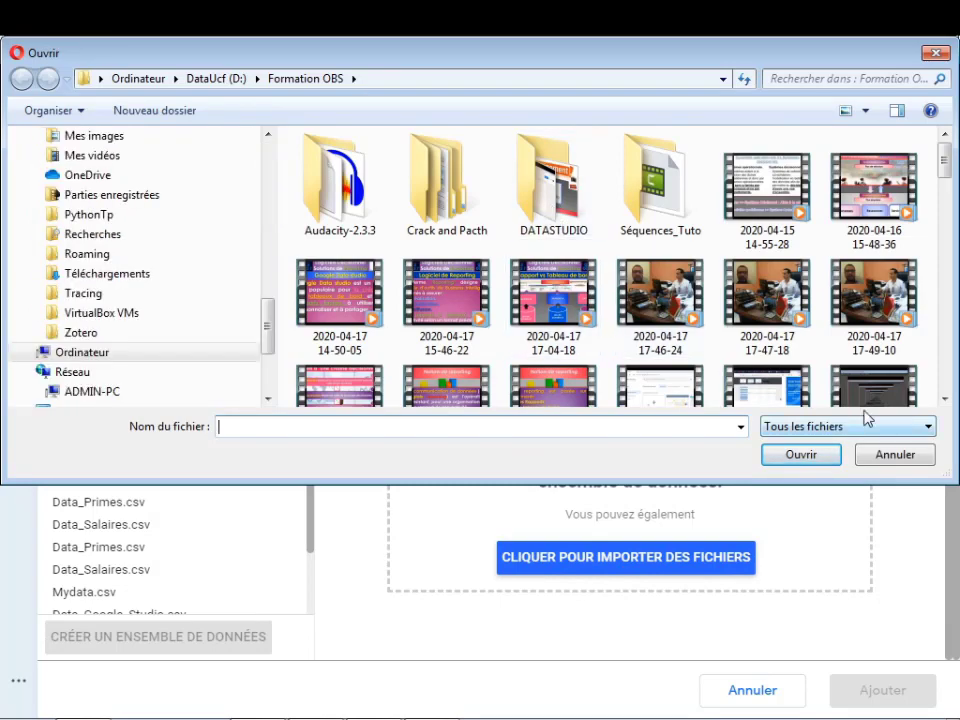
left_click_drag(940, 178, 948, 377)
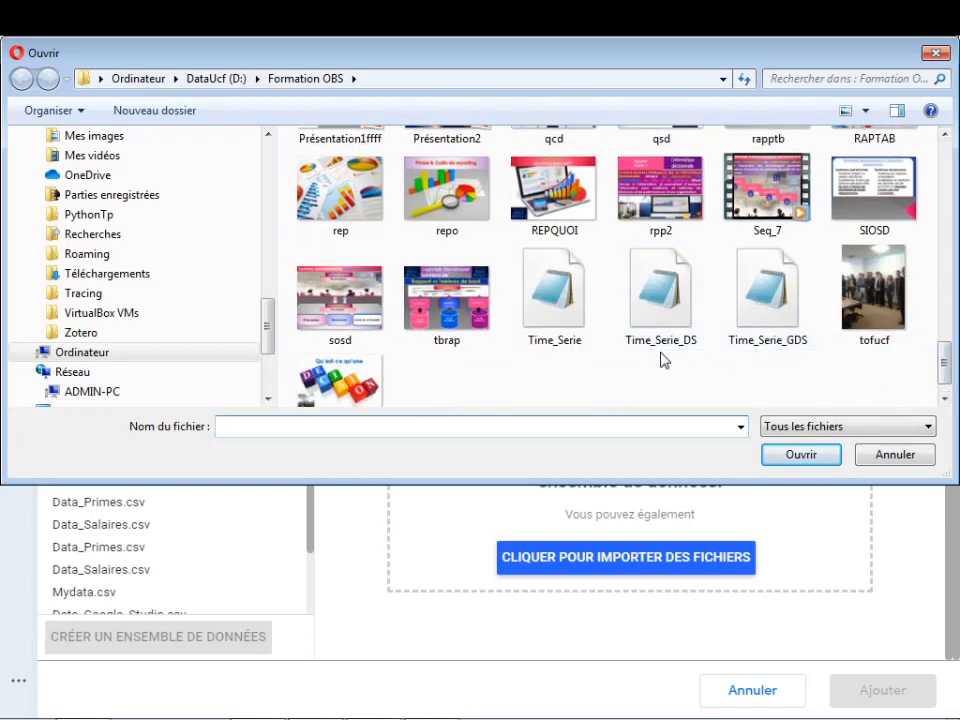
left_click(667, 303)
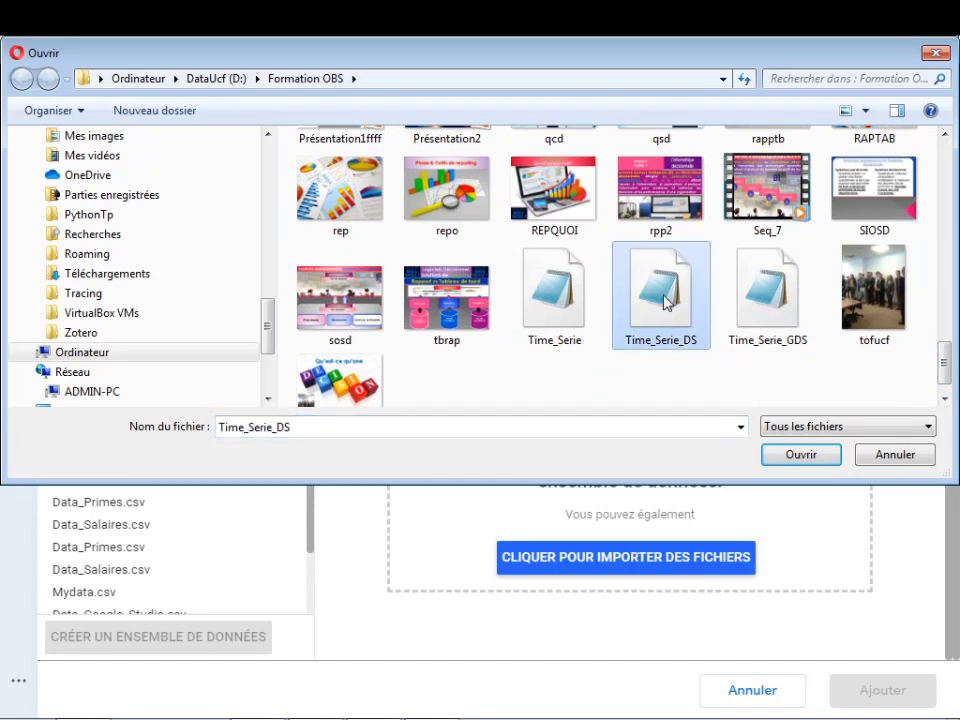
double_click(665, 303)
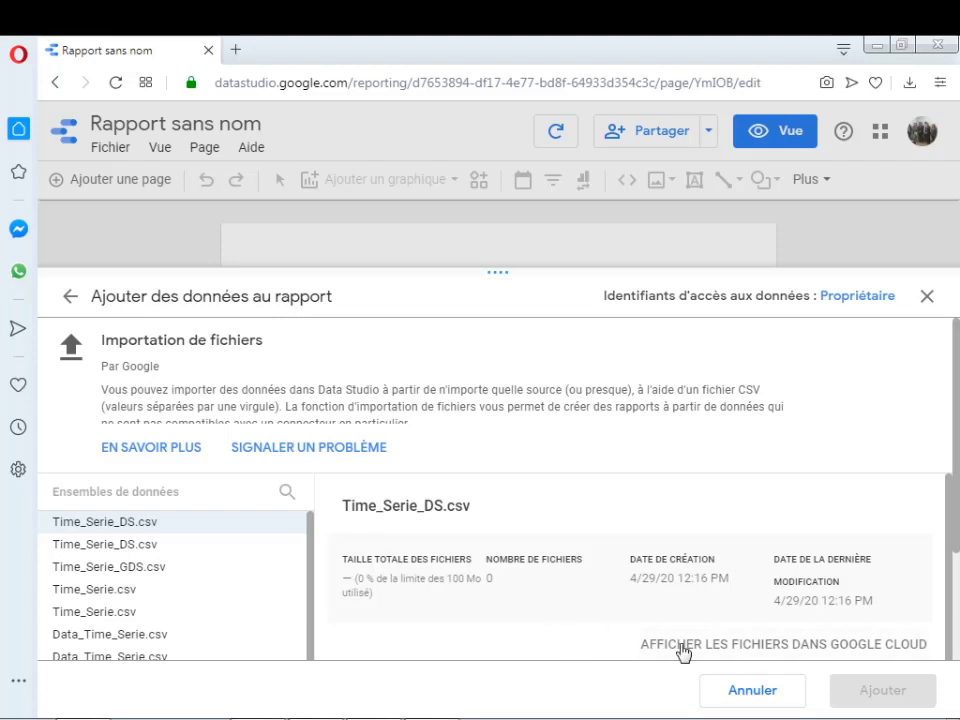
Add the imported Time_Serie_DS.csv dataset to the report and confirm the addition
left_click_drag(953, 528, 953, 613)
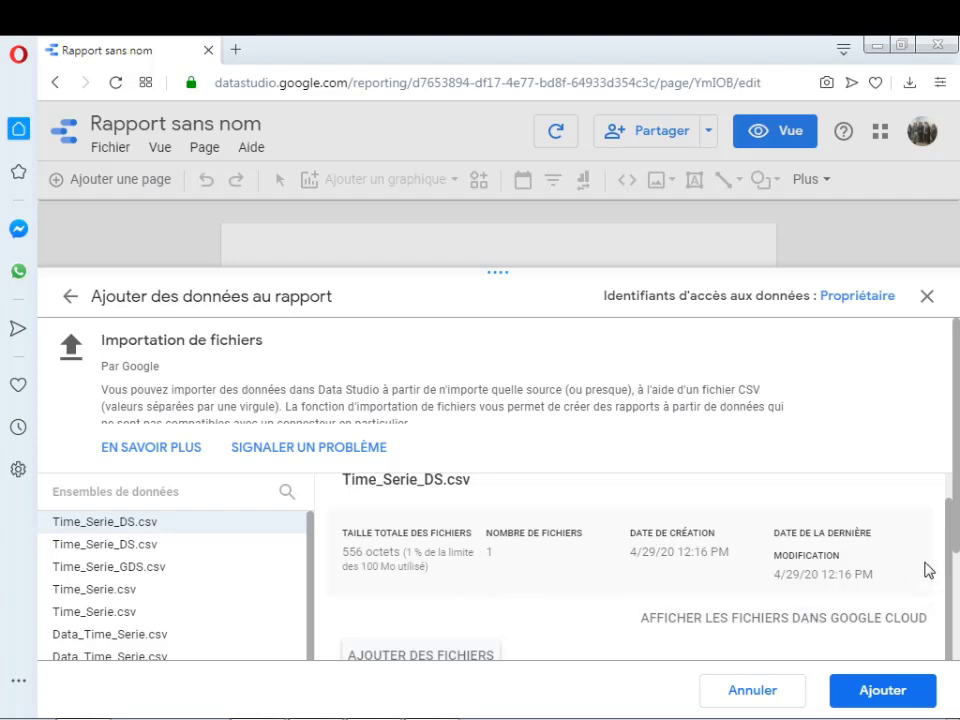
left_click_drag(944, 551, 955, 648)
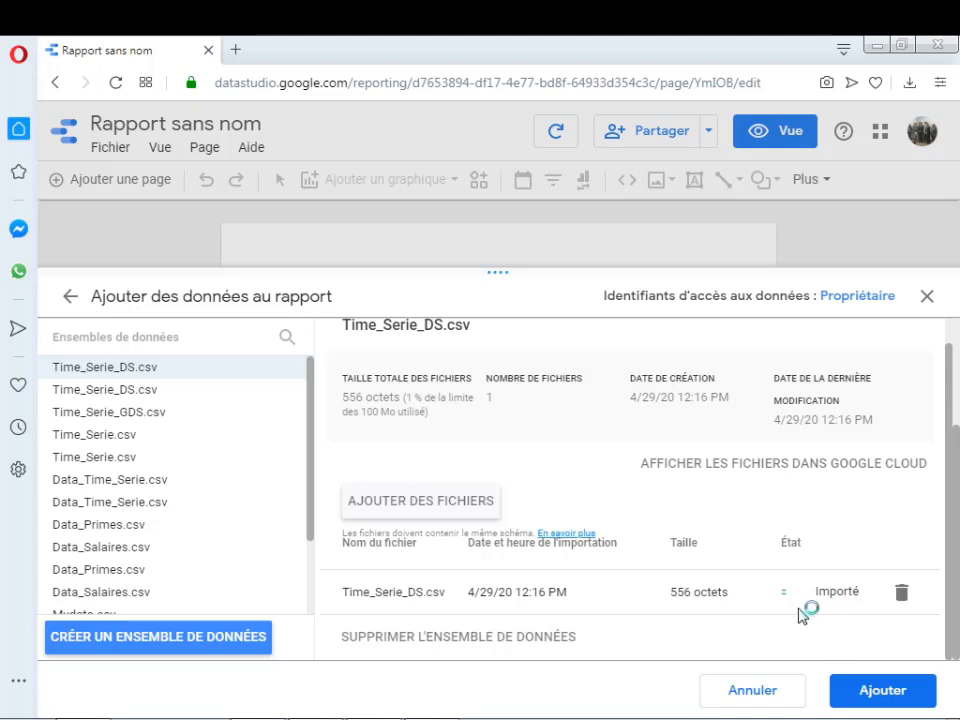
left_click(868, 698)
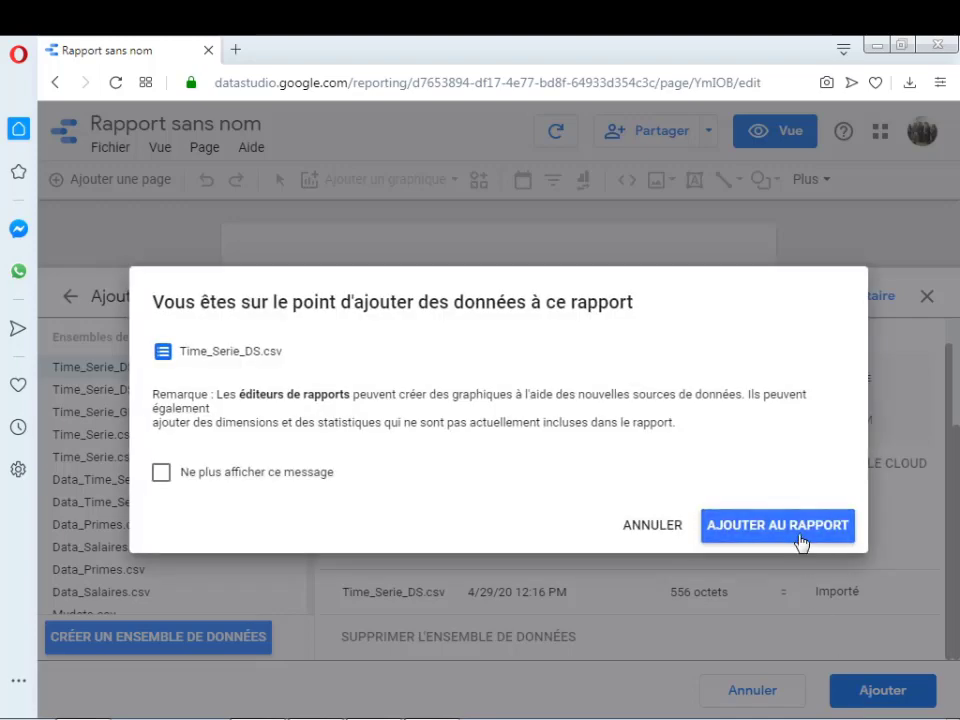
left_click(800, 541)
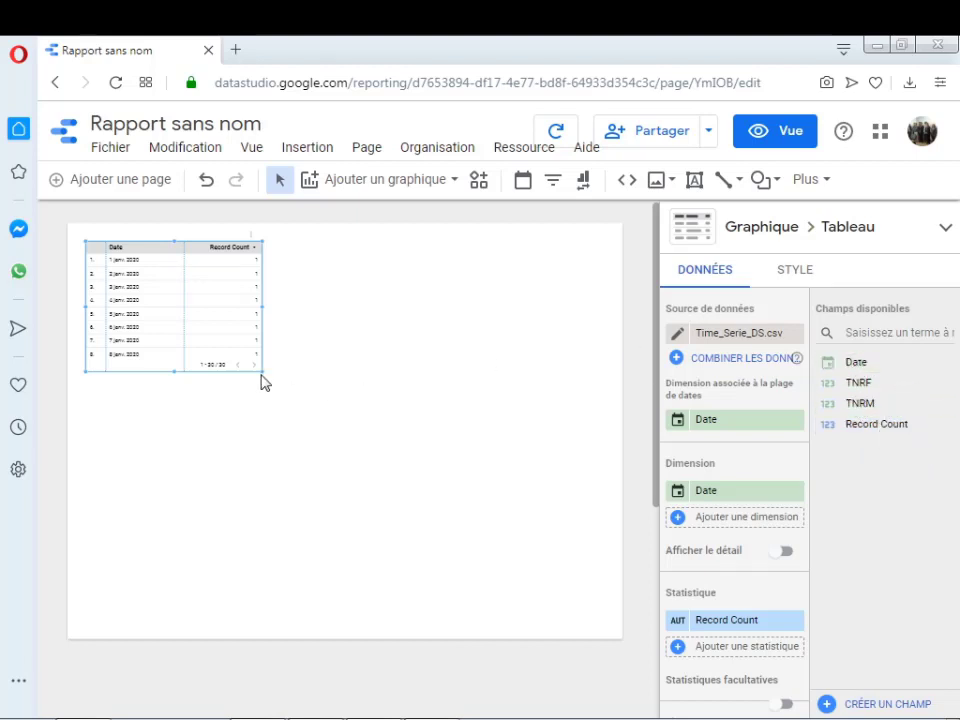
Delete the default table from the page and insert a time series chart, enlarged to cover most of the page
key("Delete")
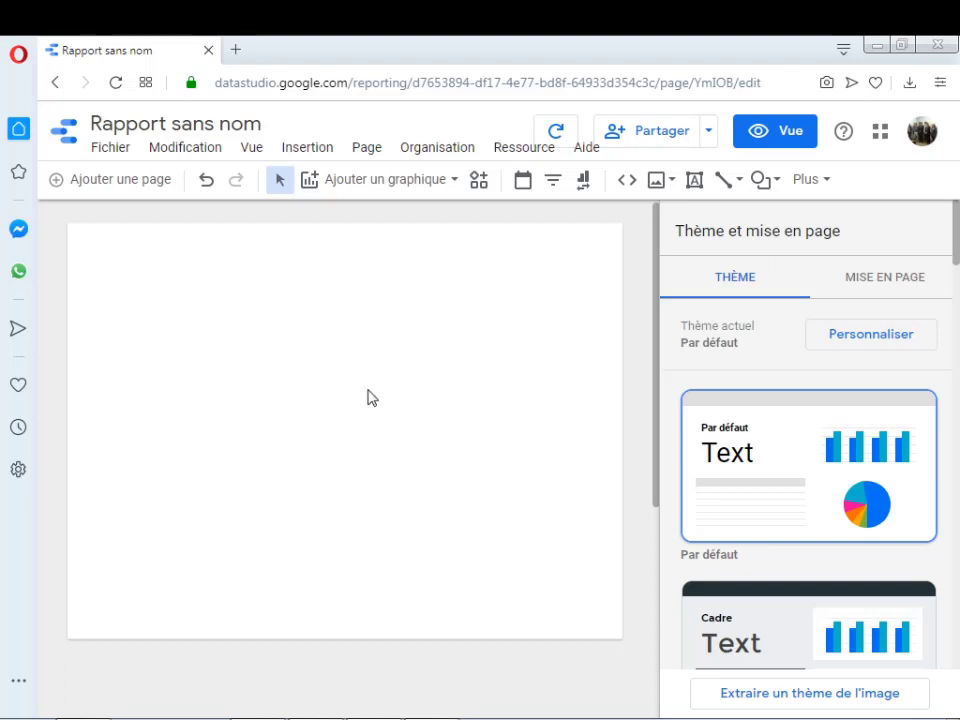
left_click(302, 150)
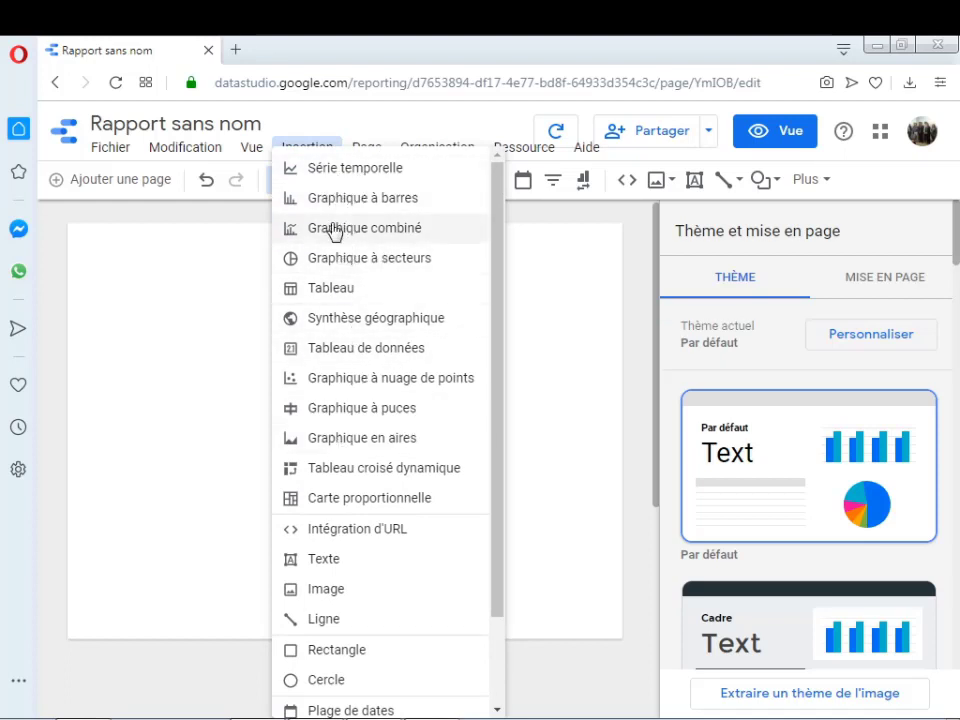
left_click(328, 181)
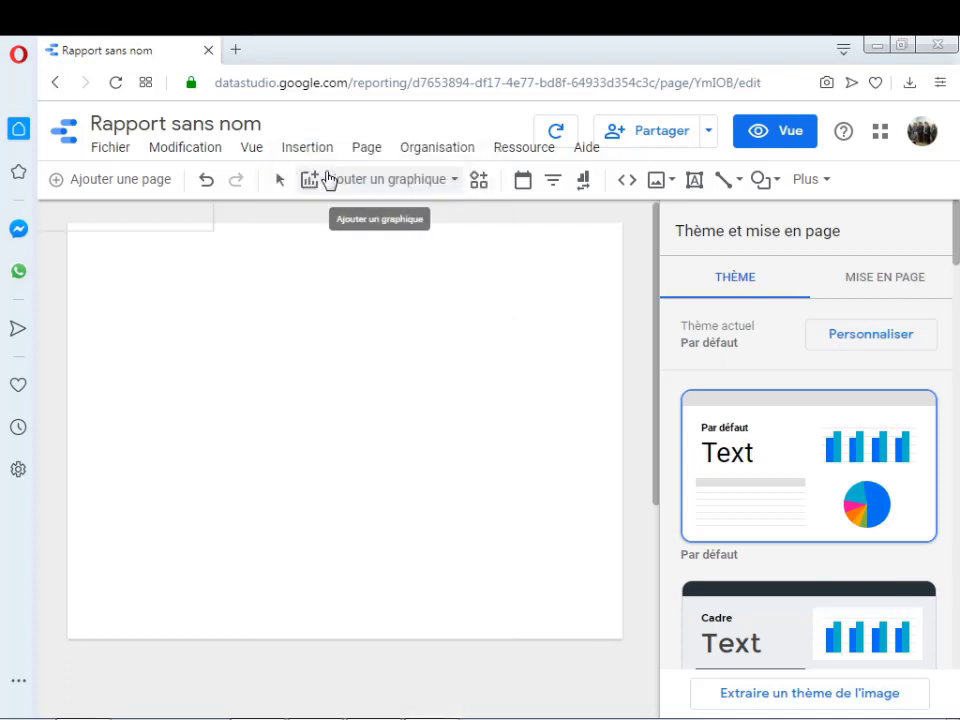
left_click(155, 301)
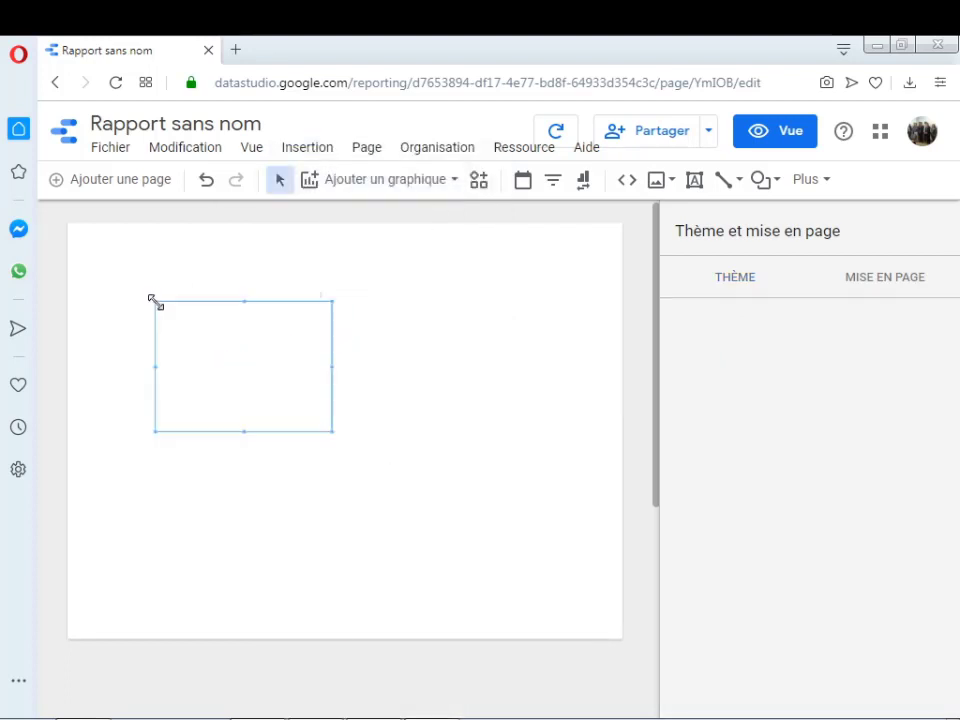
left_click_drag(332, 431, 530, 557)
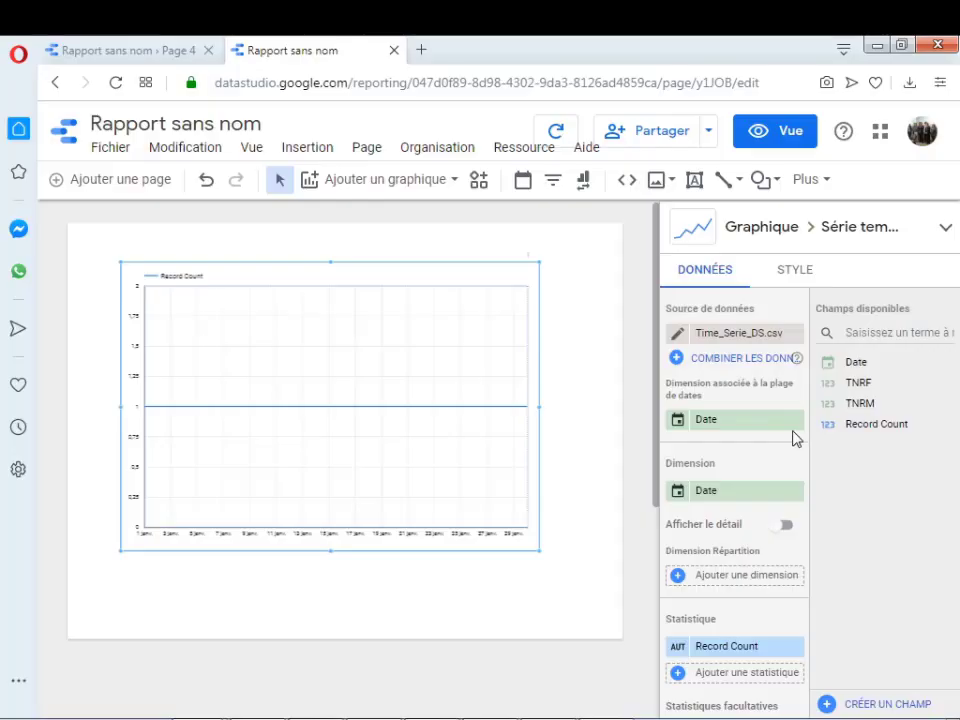
Remove Date as the chart's date range dimension and replace the Record Count metric with TNRF
left_click(793, 420)
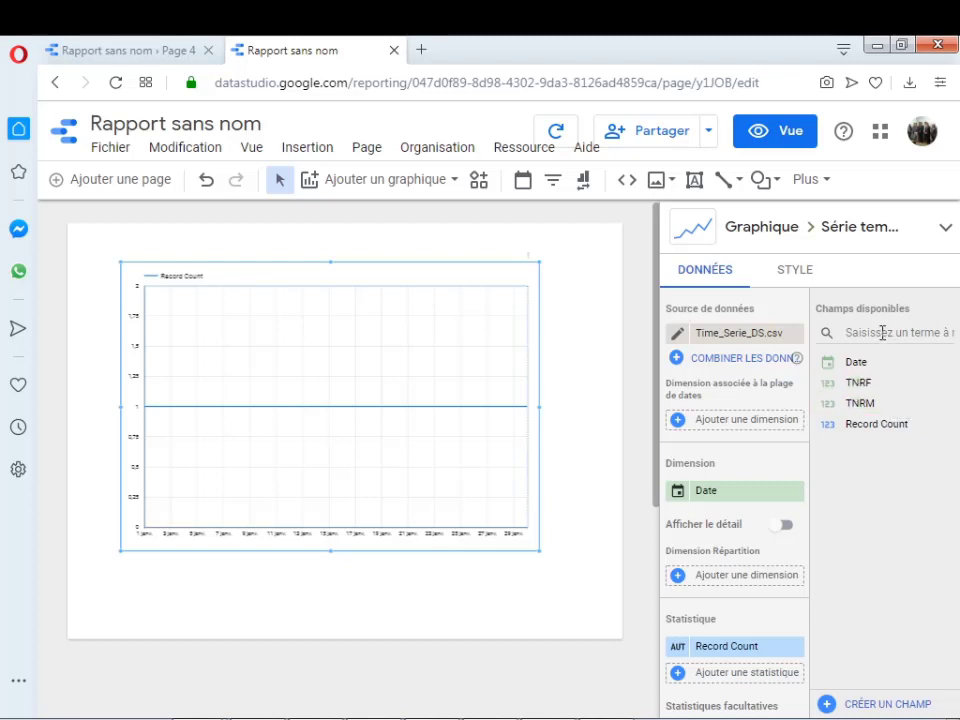
left_click_drag(852, 364, 799, 474)
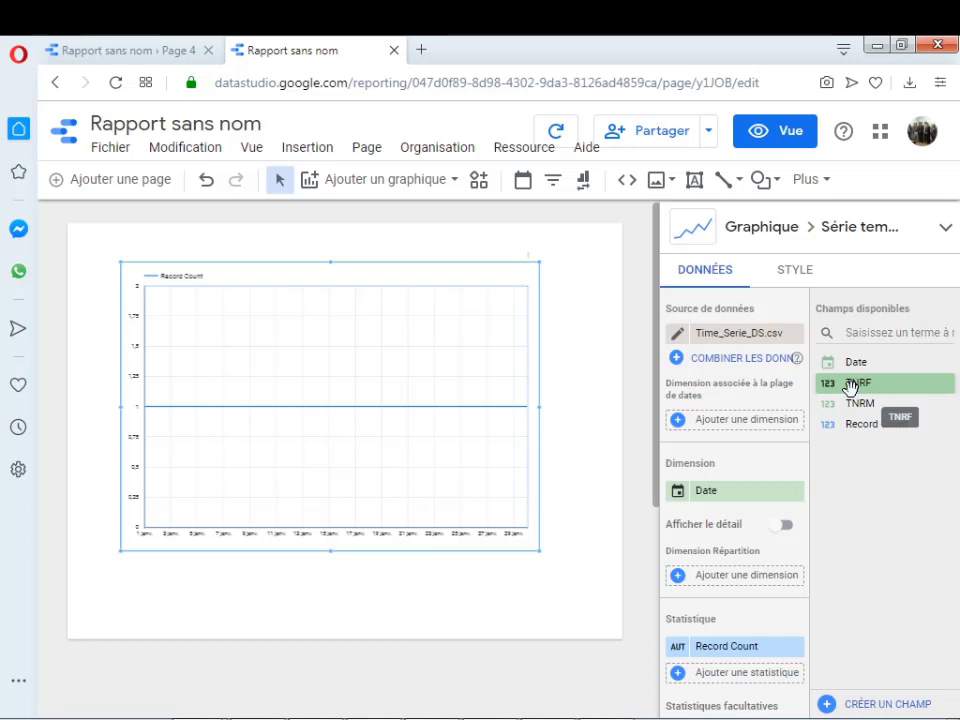
left_click_drag(850, 403, 688, 668)
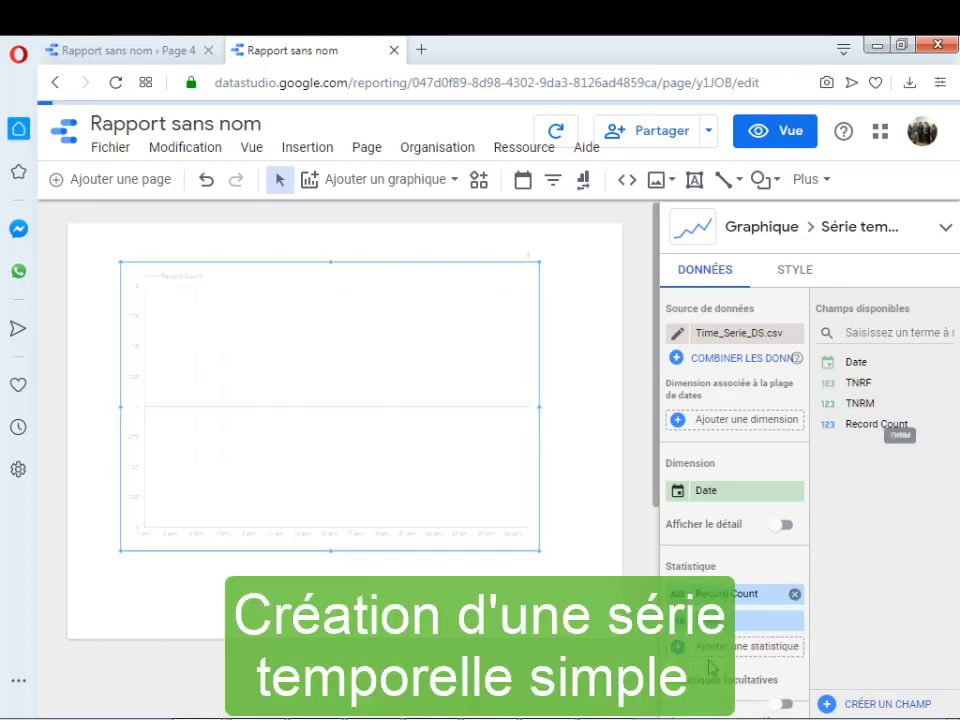
left_click(797, 597)
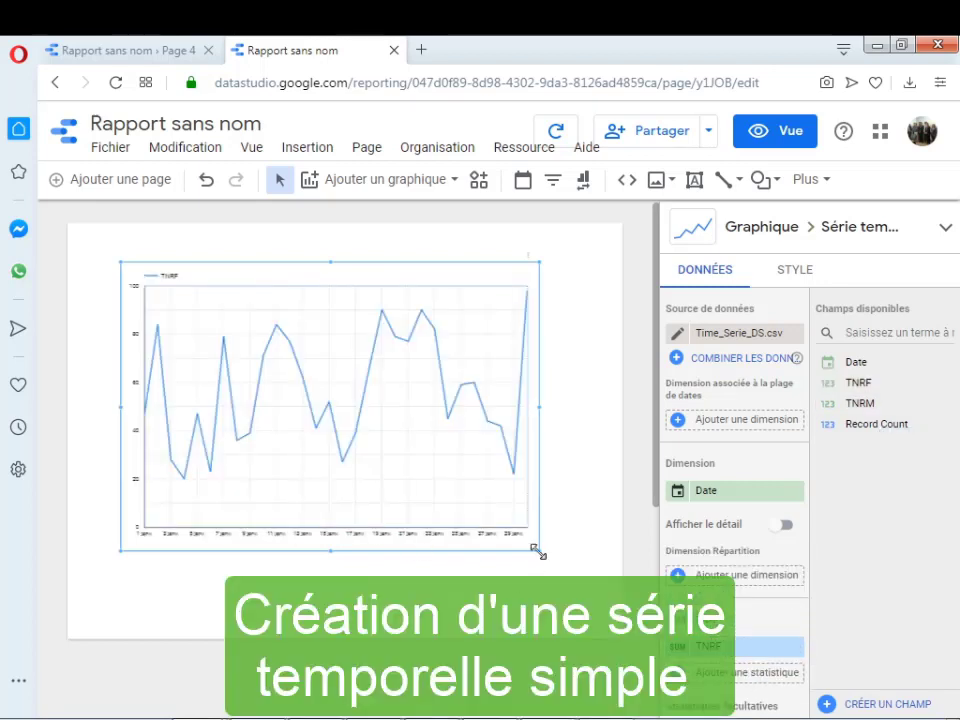
Enlarge the time series chart and move it down to leave room for a title at the top of the page
left_click_drag(538, 549, 576, 600)
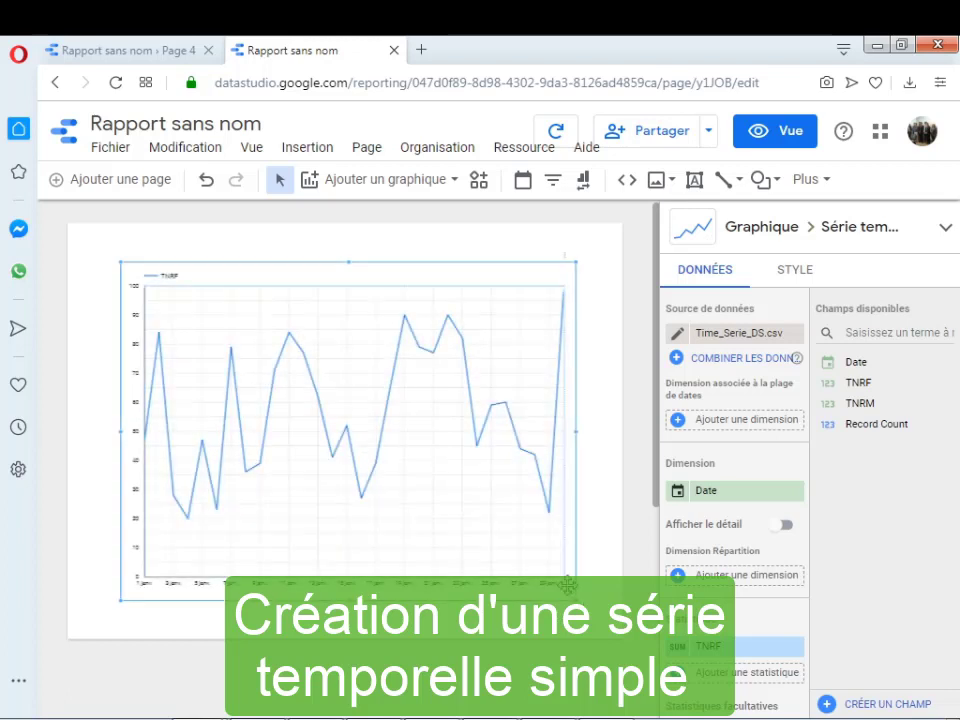
left_click_drag(494, 525, 493, 554)
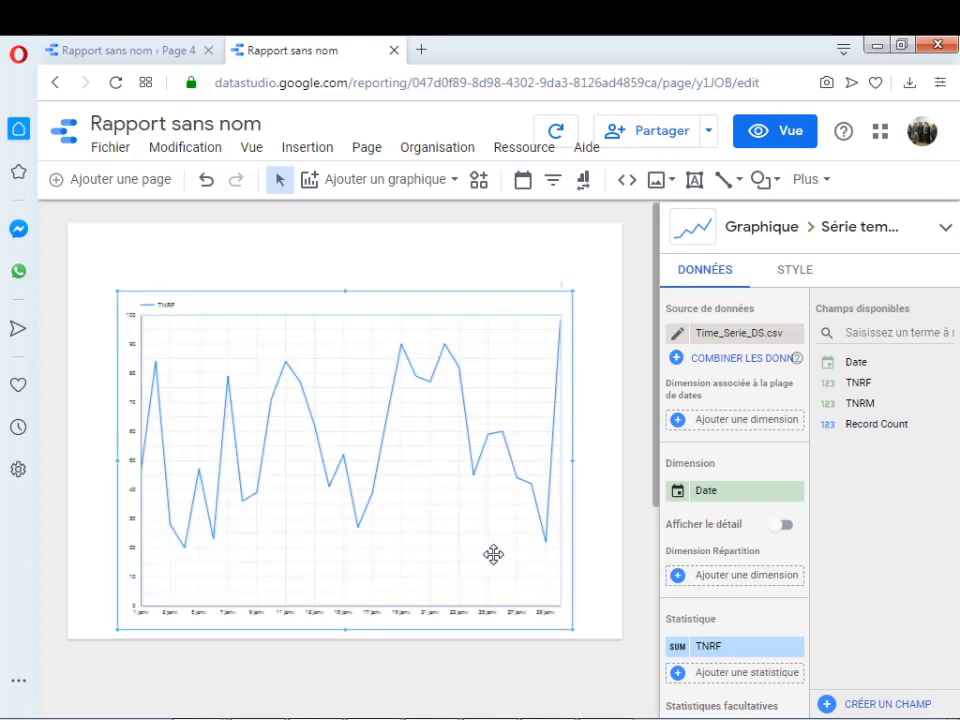
Add a text box above the chart with the centered title "Série temporelle simple"
left_click(695, 181)
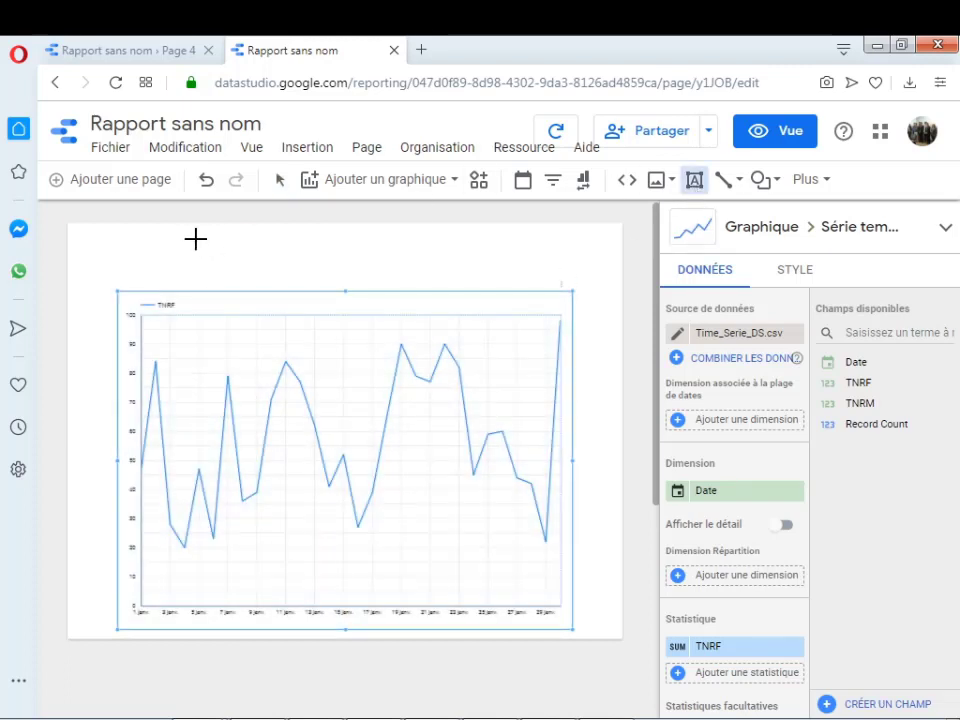
left_click_drag(195, 238, 512, 290)
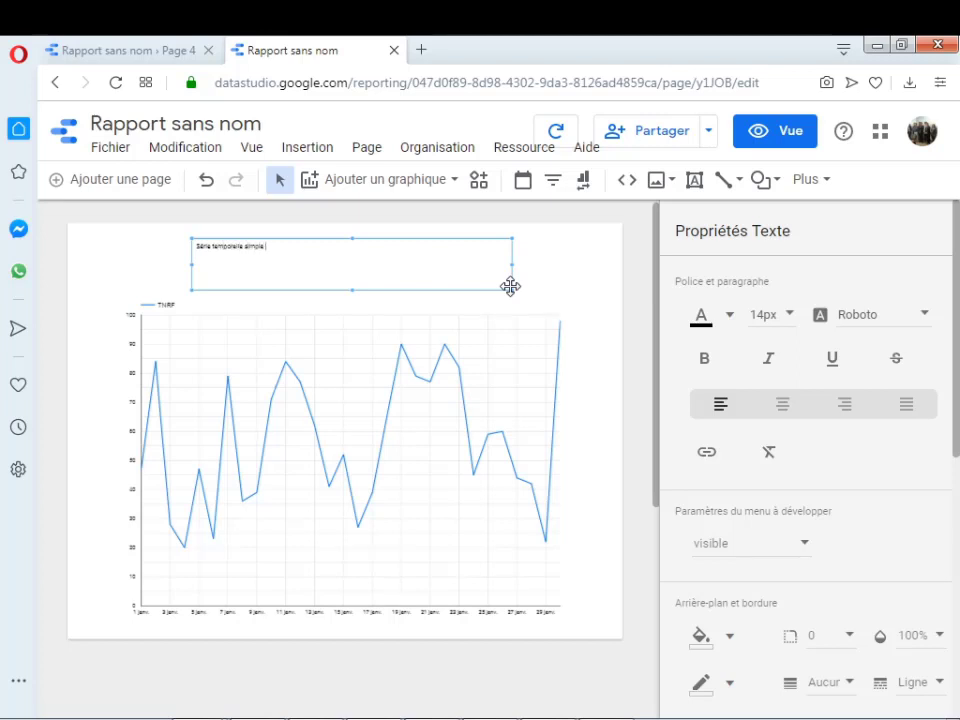
left_click(783, 405)
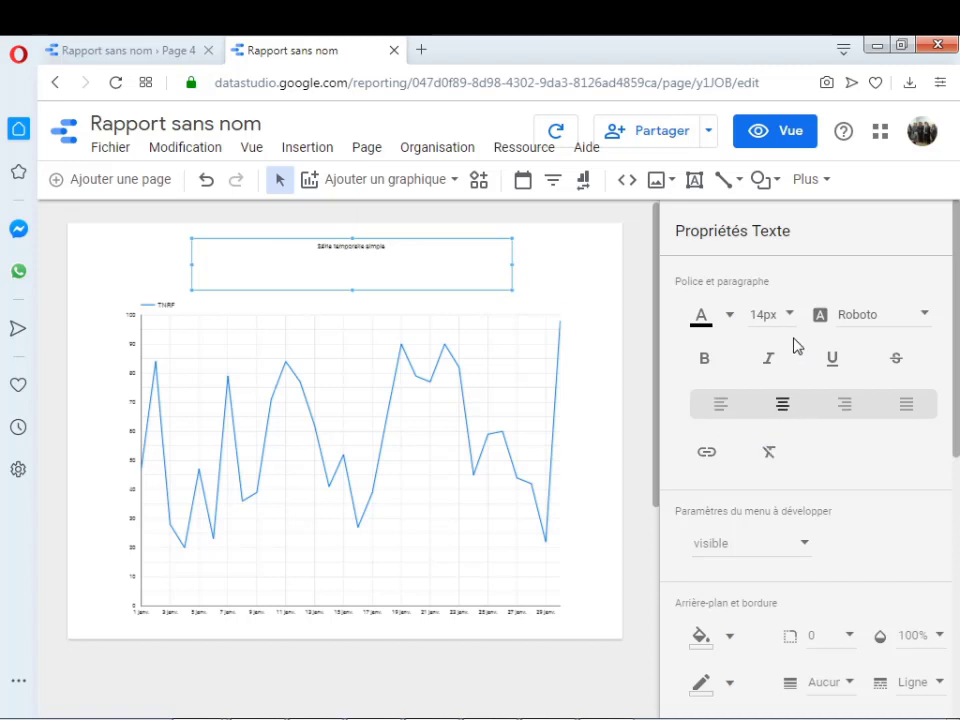
Try to enlarge the title by choosing font size 36px and then 40px without selecting its text
left_click(793, 326)
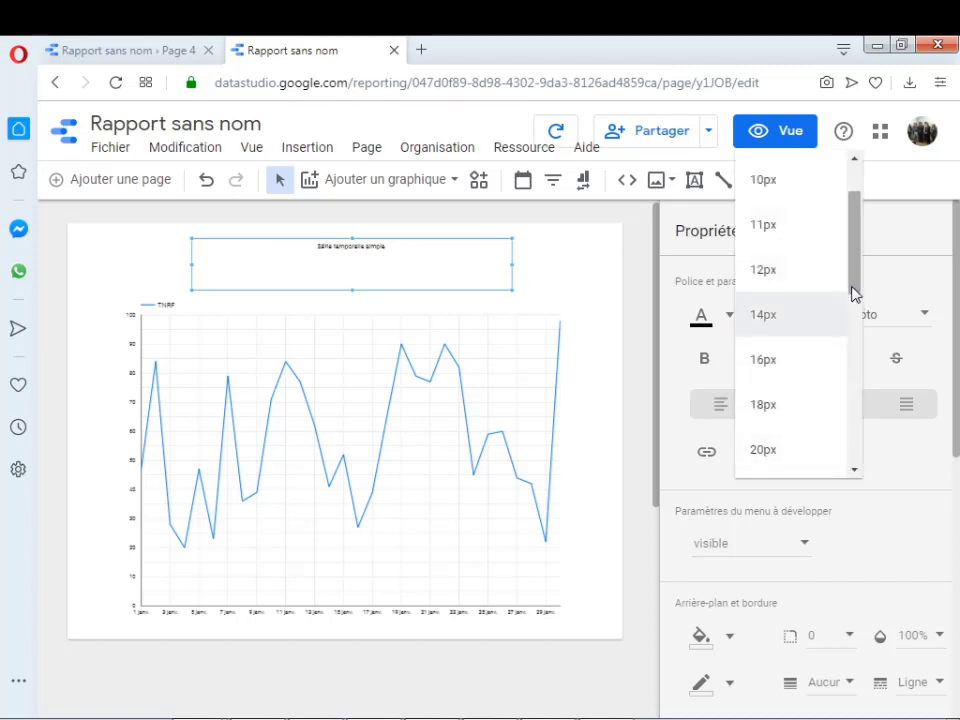
left_click_drag(853, 300, 855, 340)
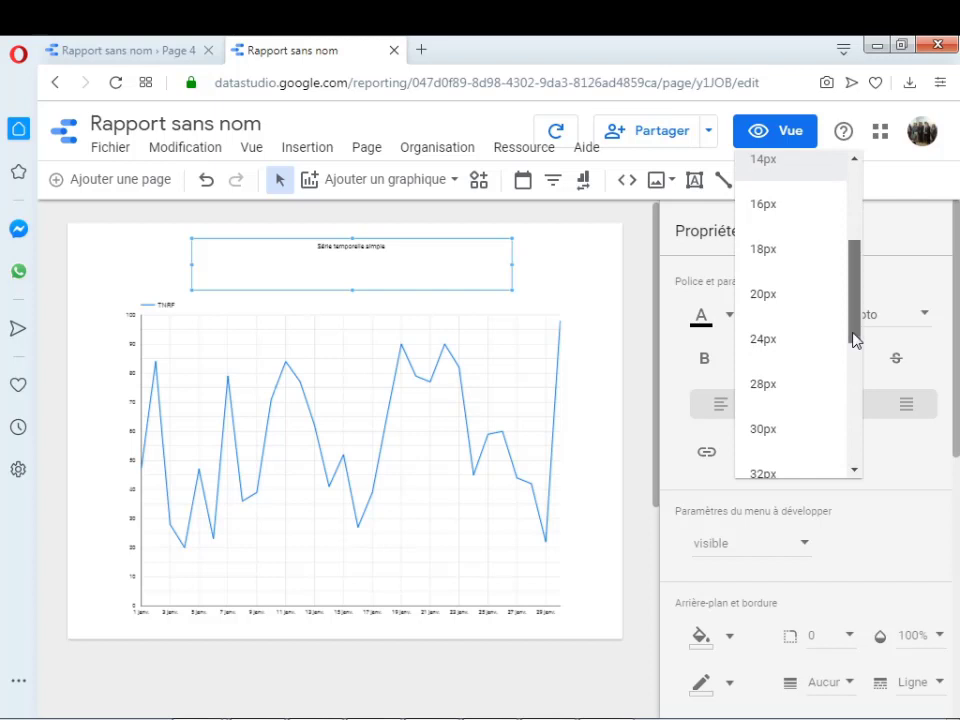
left_click_drag(851, 336, 853, 362)
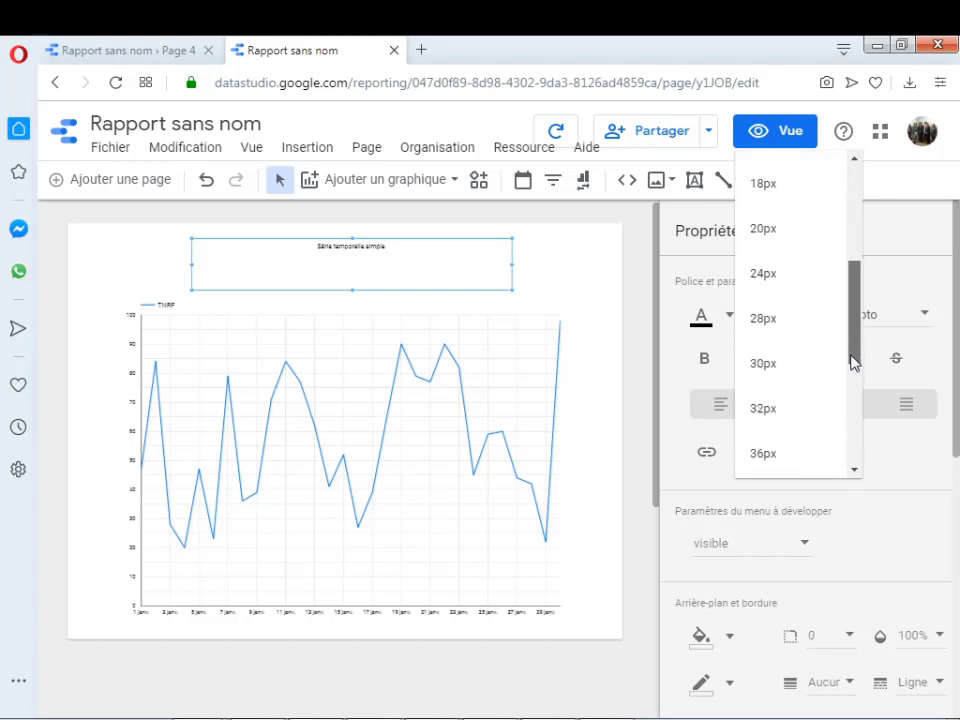
left_click(776, 449)
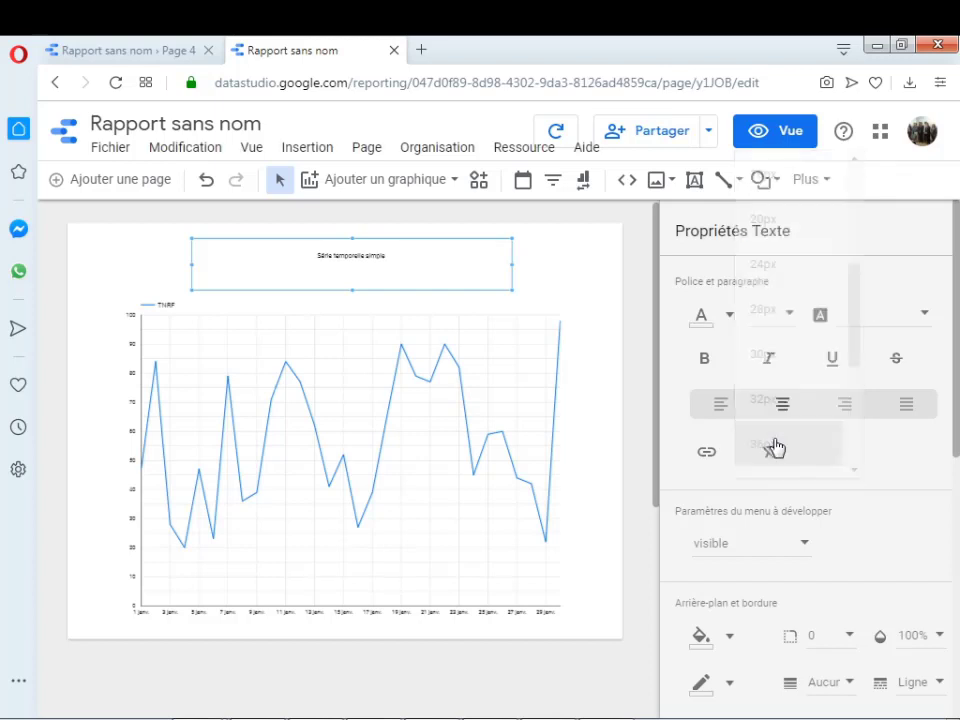
left_click(789, 317)
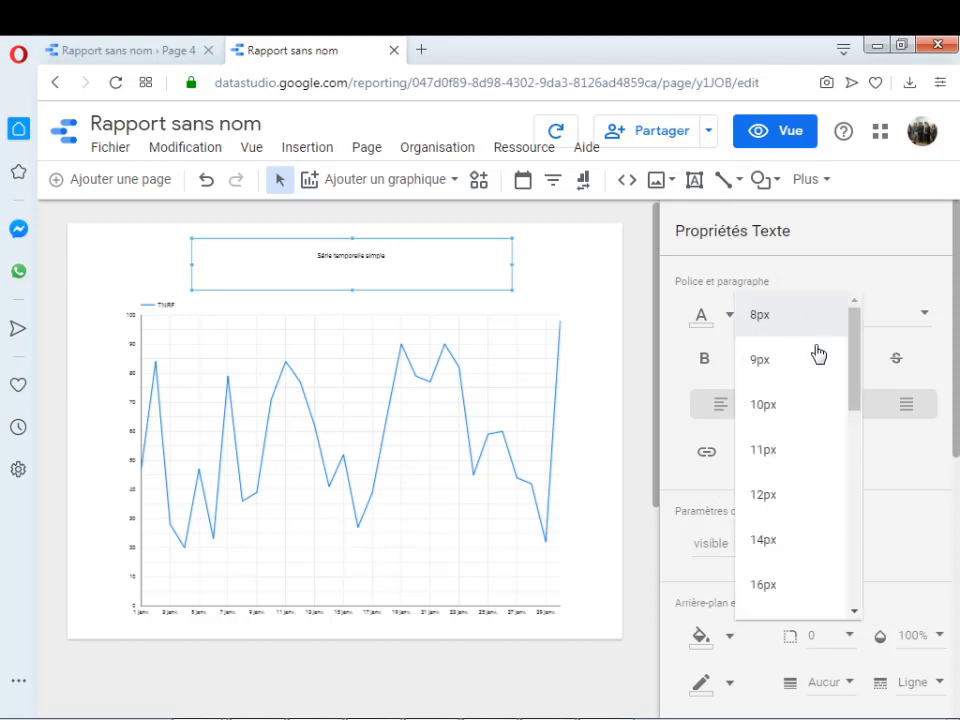
left_click_drag(851, 379, 864, 489)
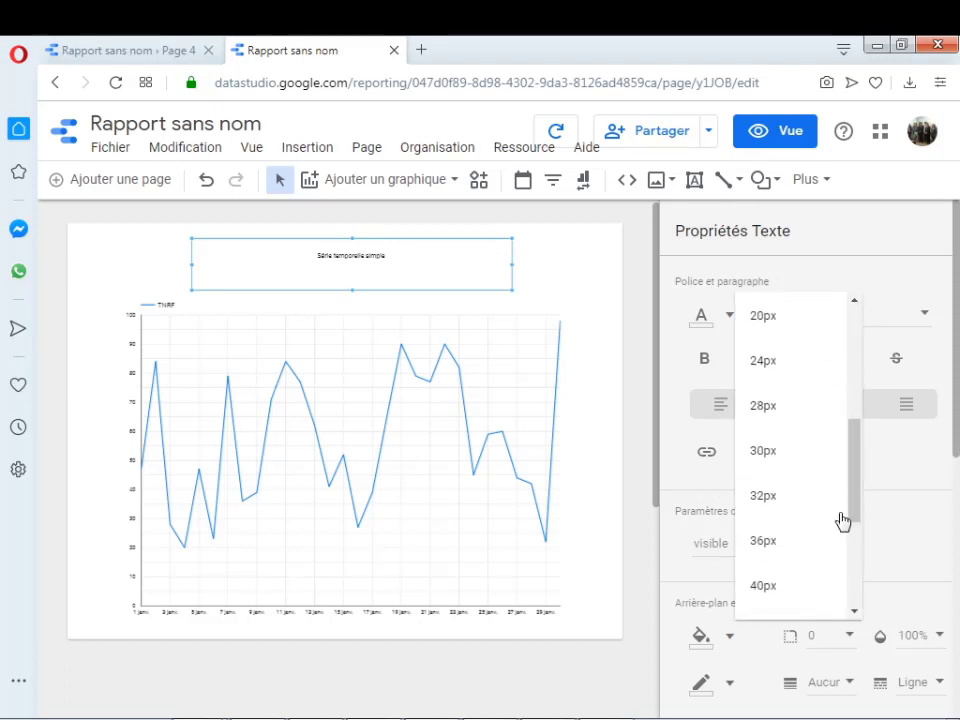
left_click(785, 587)
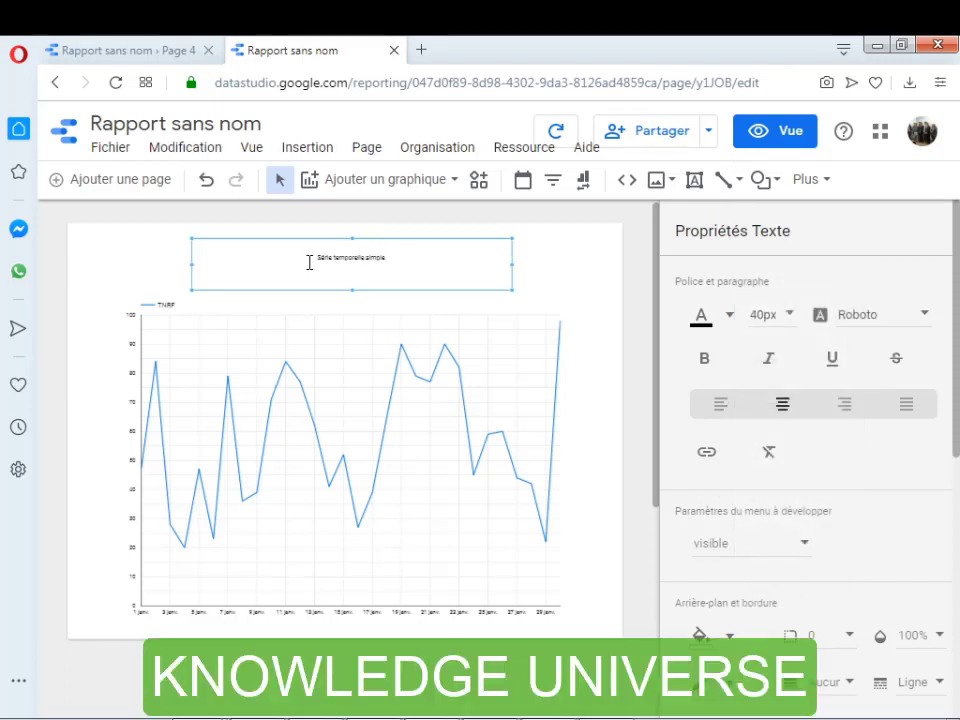
Select the whole title text, set its font size to 44px and leave the text box
left_click_drag(315, 260, 411, 279)
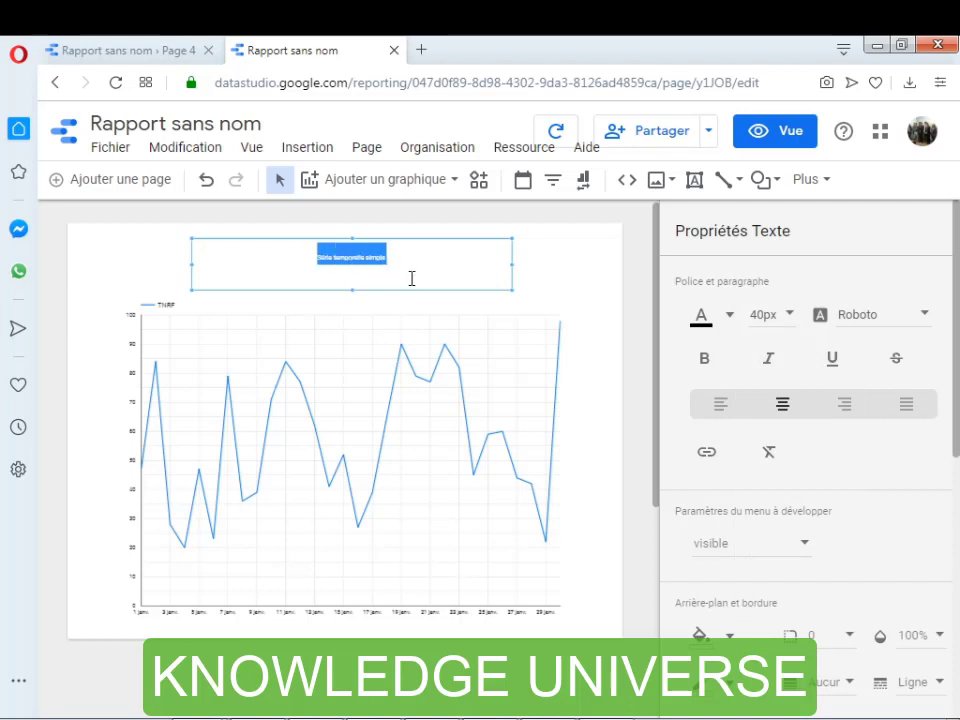
left_click(790, 321)
left_click_drag(853, 399, 859, 536)
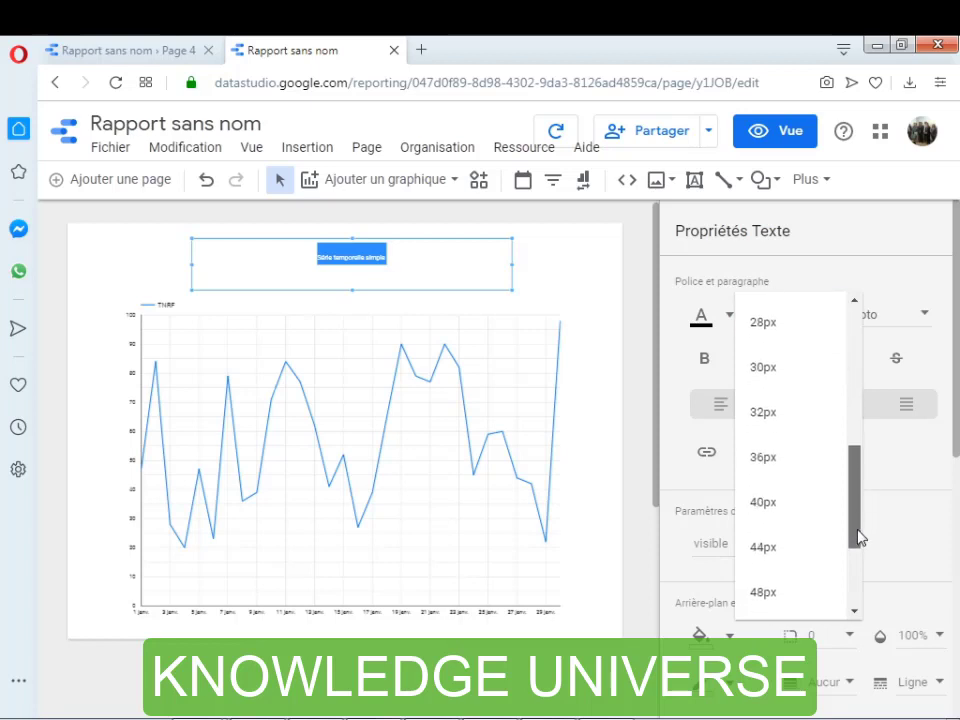
left_click(776, 549)
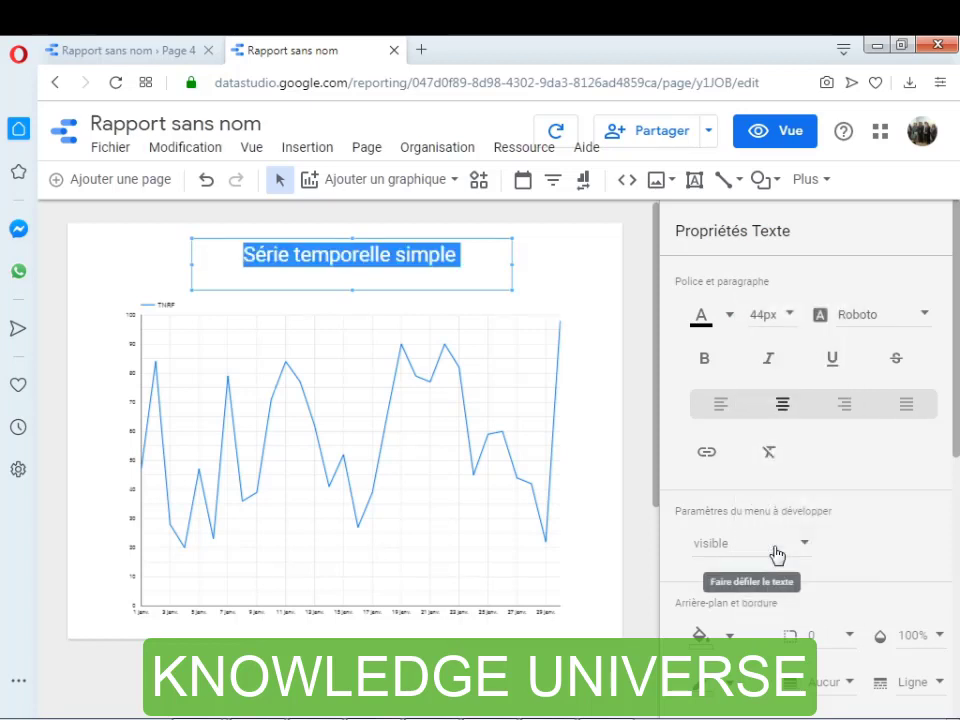
left_click(572, 279)
Color the chart's TNRF series line orange and display its data labels
left_click(505, 368)
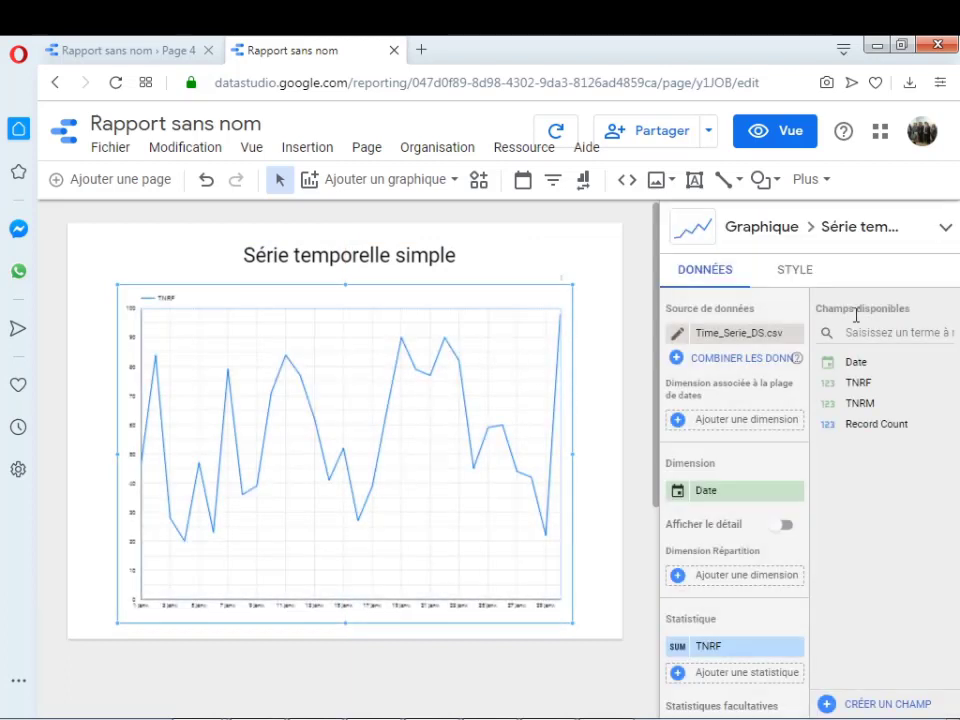
left_click(789, 272)
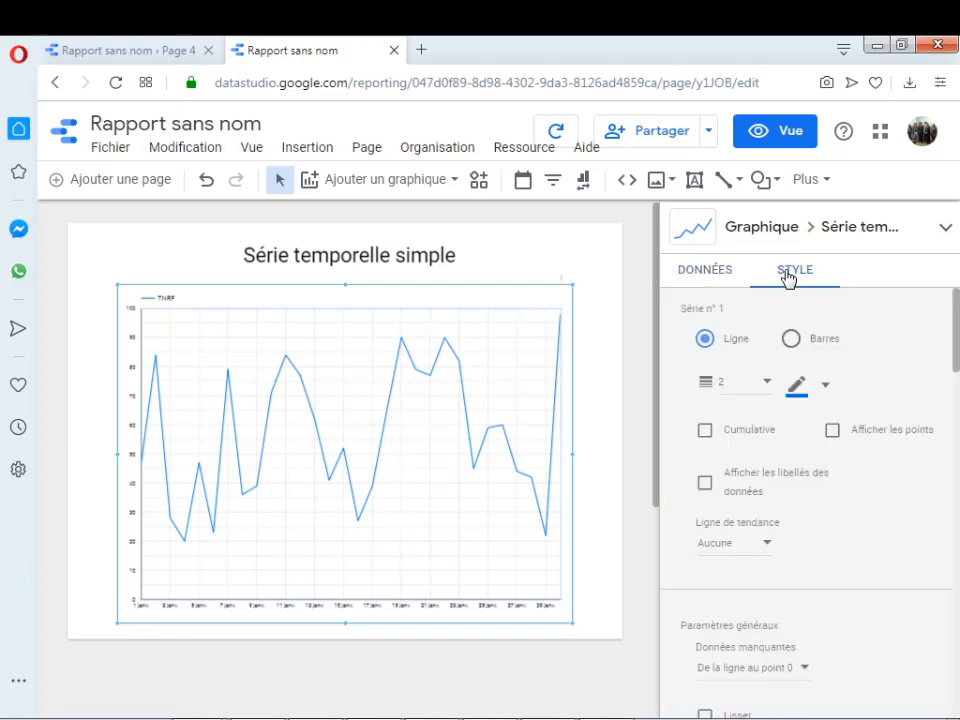
left_click(825, 385)
left_click(862, 598)
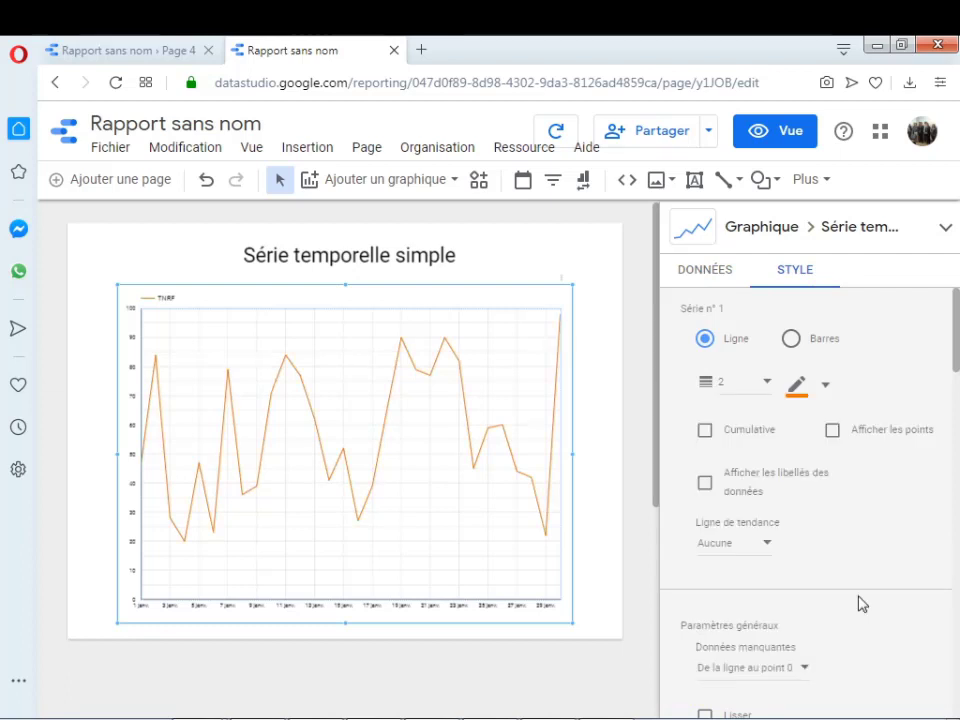
left_click(705, 484)
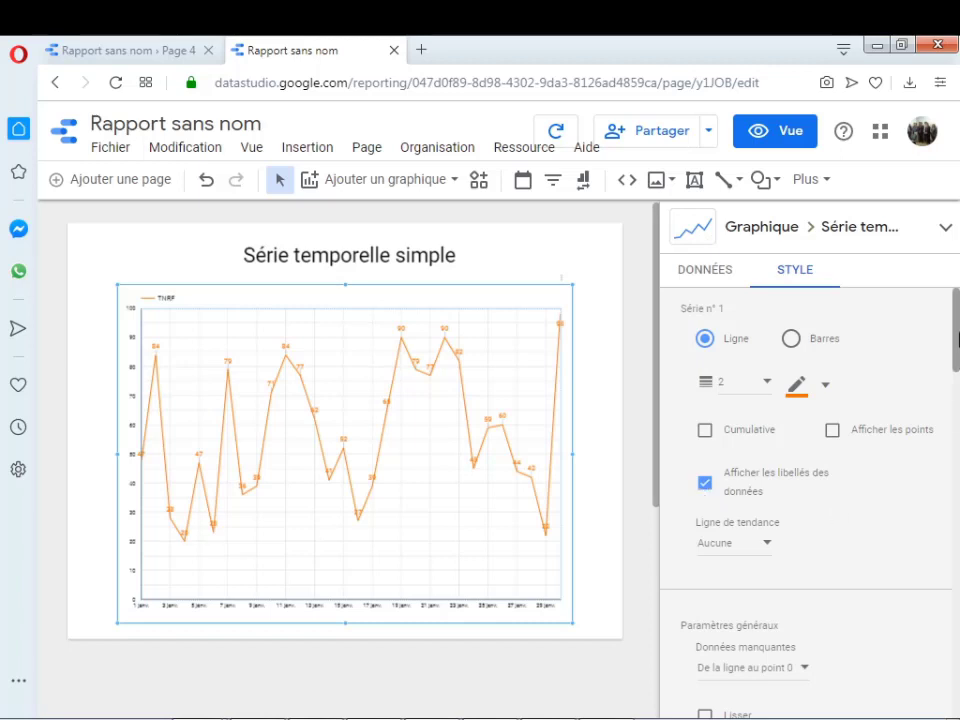
Show the axis titles on the chart's left Y axis and X axis
left_click_drag(957, 339, 957, 368)
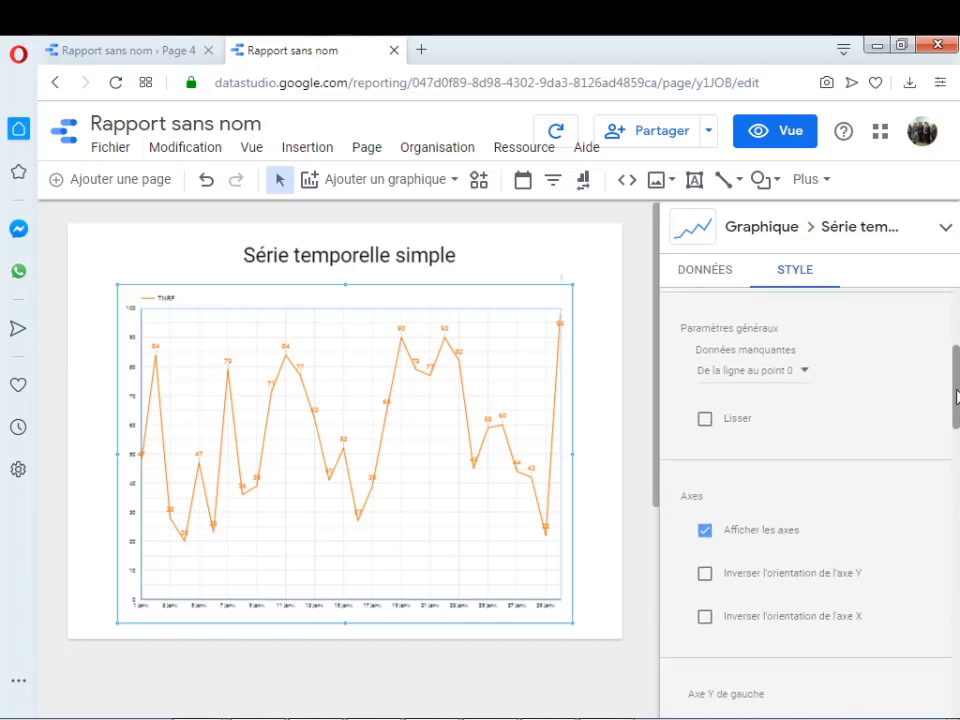
left_click_drag(957, 395, 958, 444)
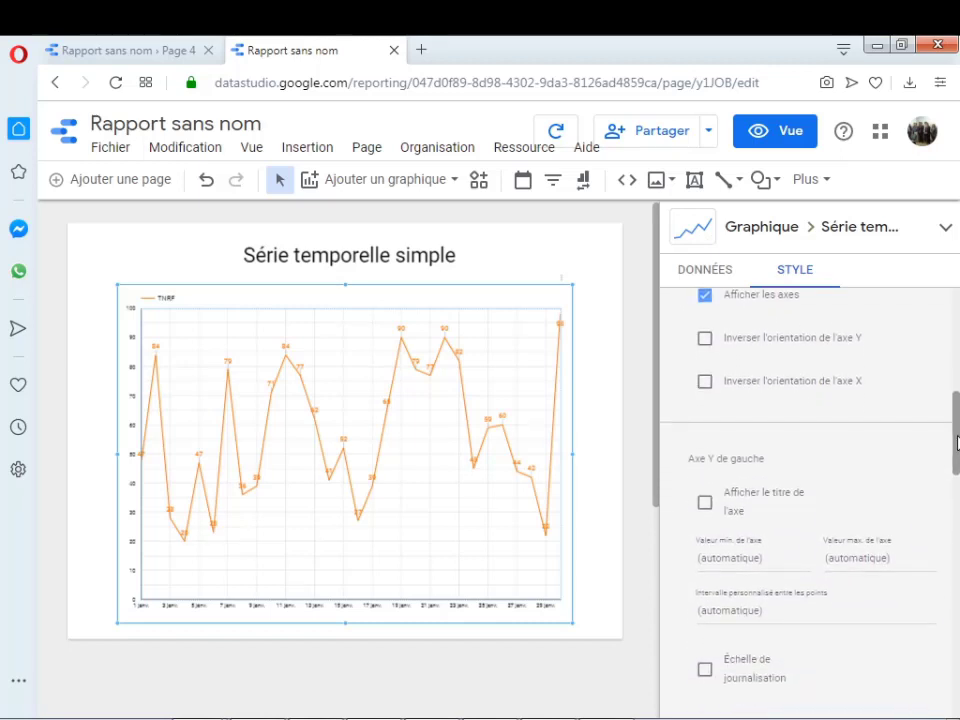
left_click(705, 503)
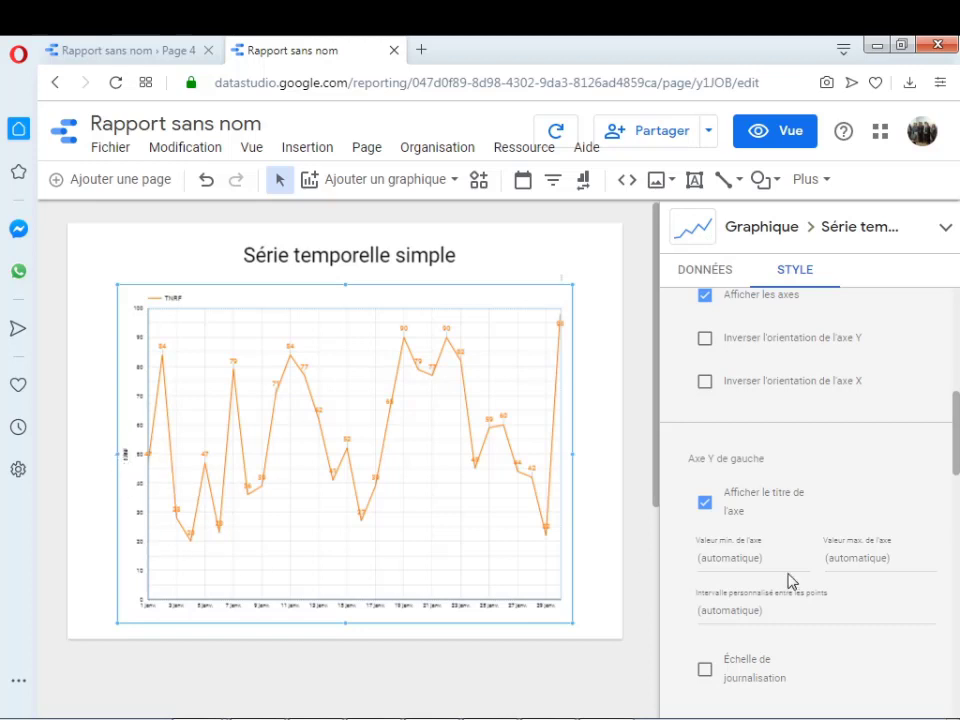
left_click_drag(952, 455, 950, 510)
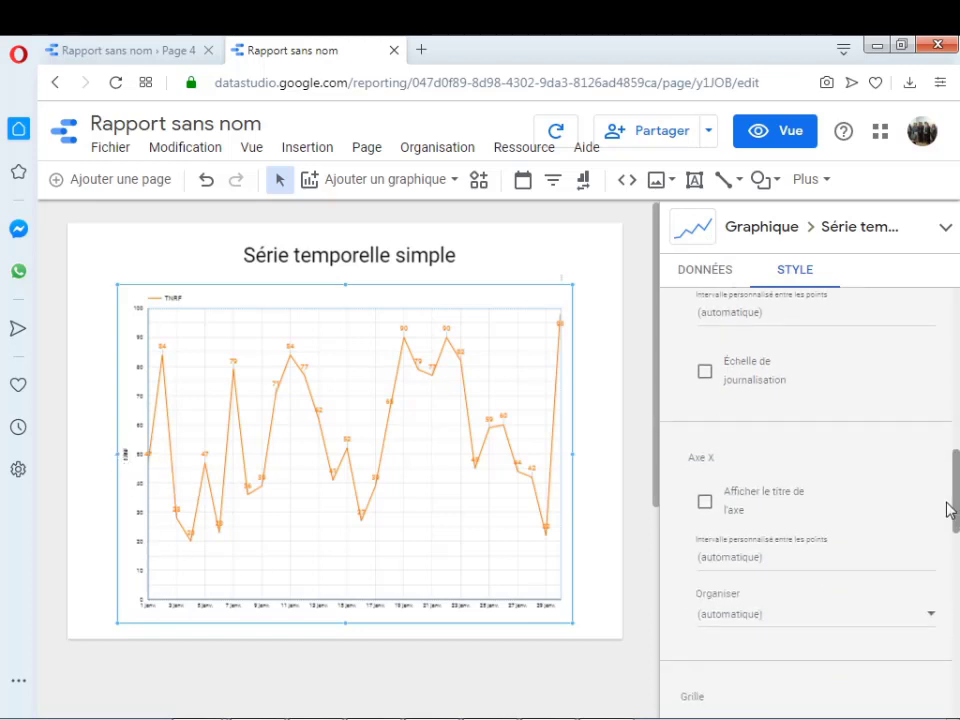
left_click(706, 503)
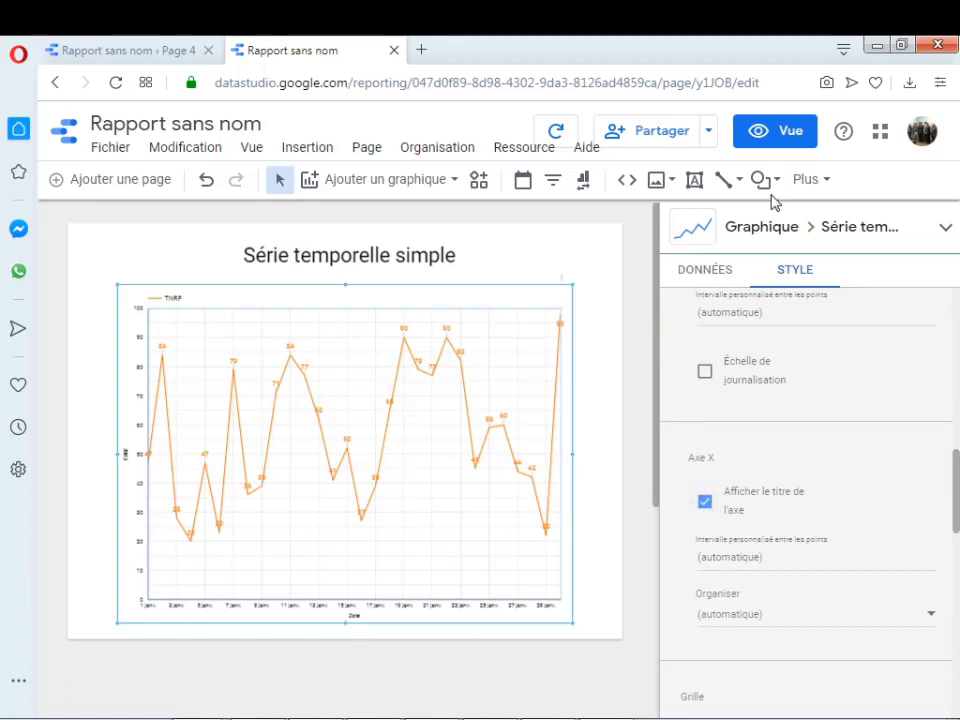
Switch the report to view mode and examine the time series chart's data points and axes
left_click(792, 132)
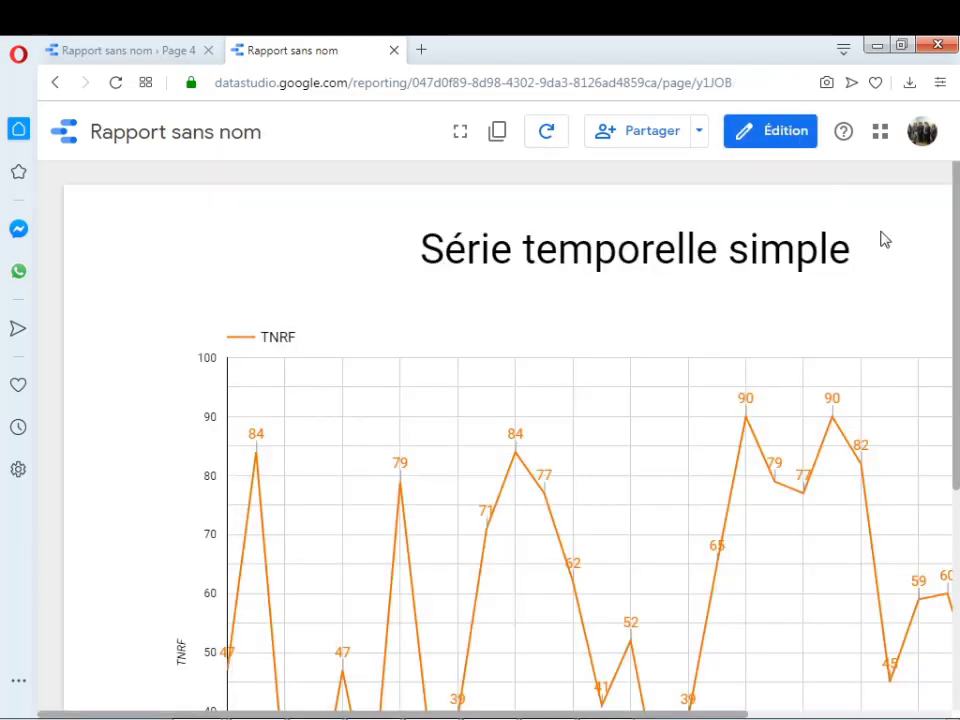
scroll(950, 300, "down", 2)
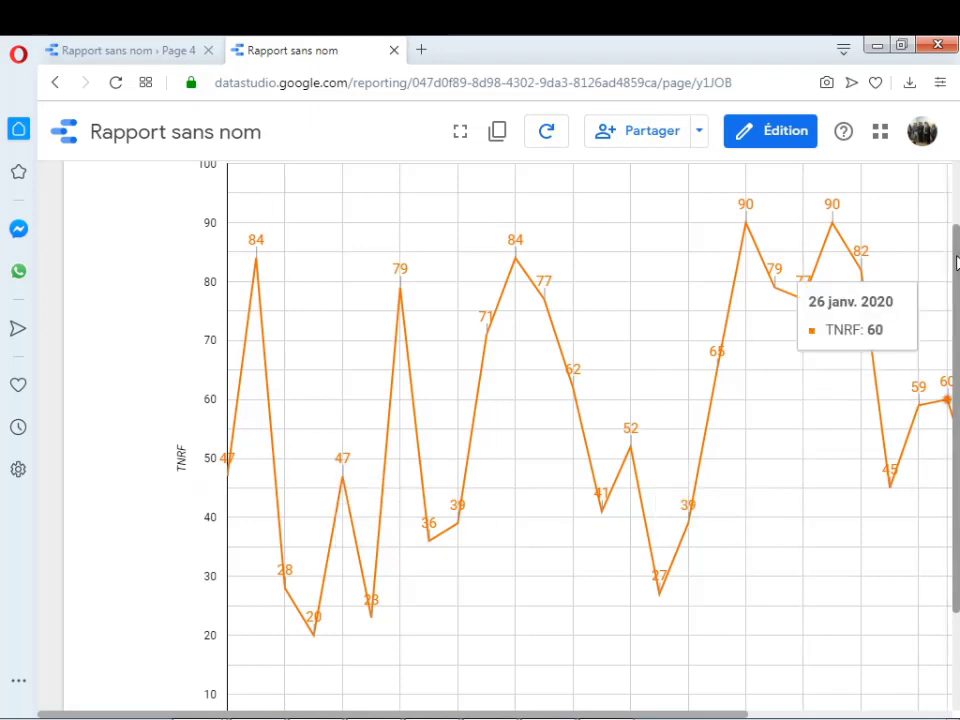
scroll(958, 430, "down", 2)
scroll(720, 626, "up", 2)
scroll(958, 420, "down", 2)
scroll(843, 548, "up", 2)
scroll(936, 491, "down", 2)
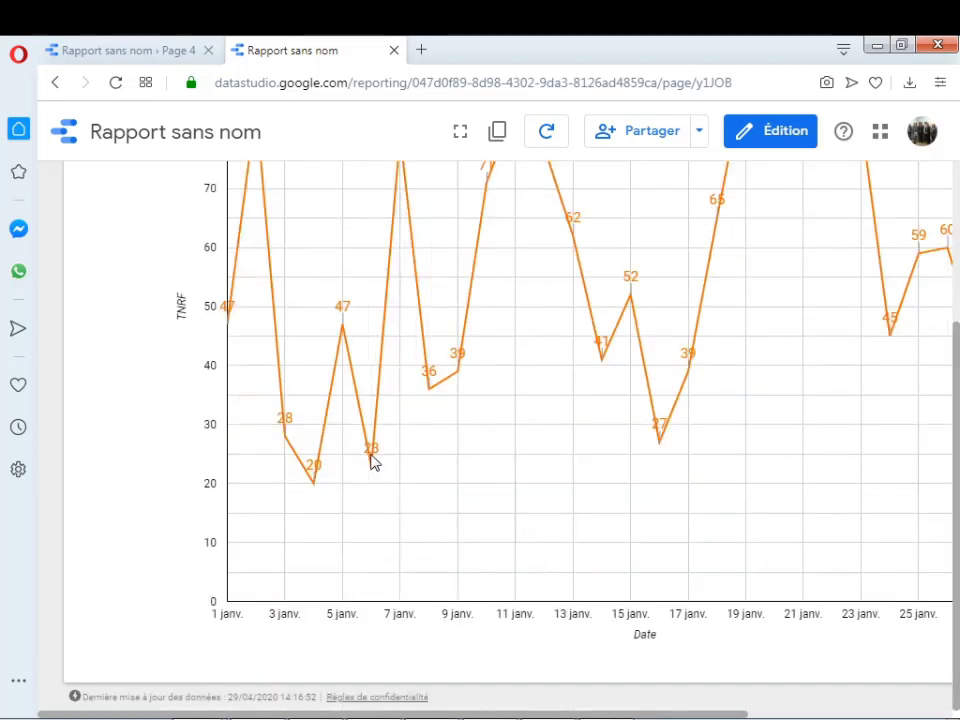
mouse_move(372, 474)
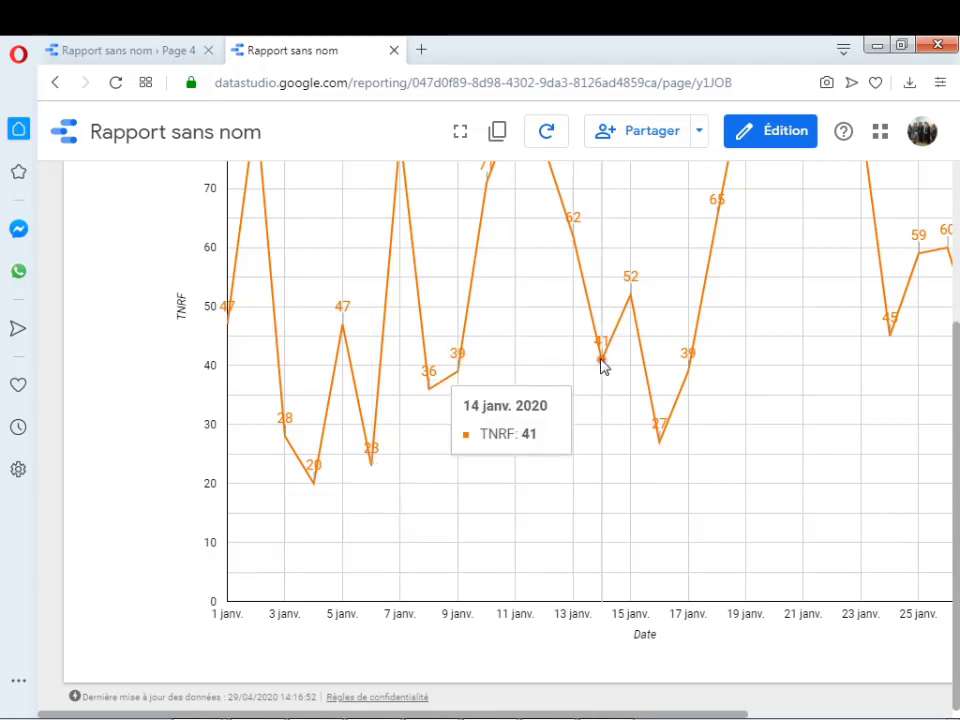
Return the report to edit mode and add a second page
left_click(759, 145)
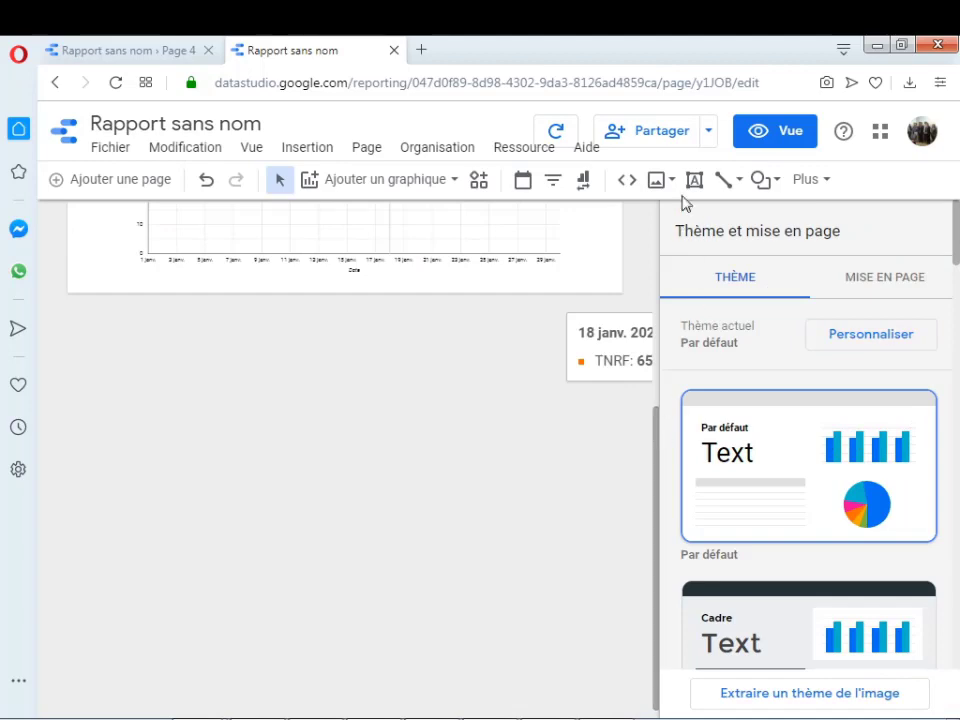
left_click_drag(655, 497, 671, 246)
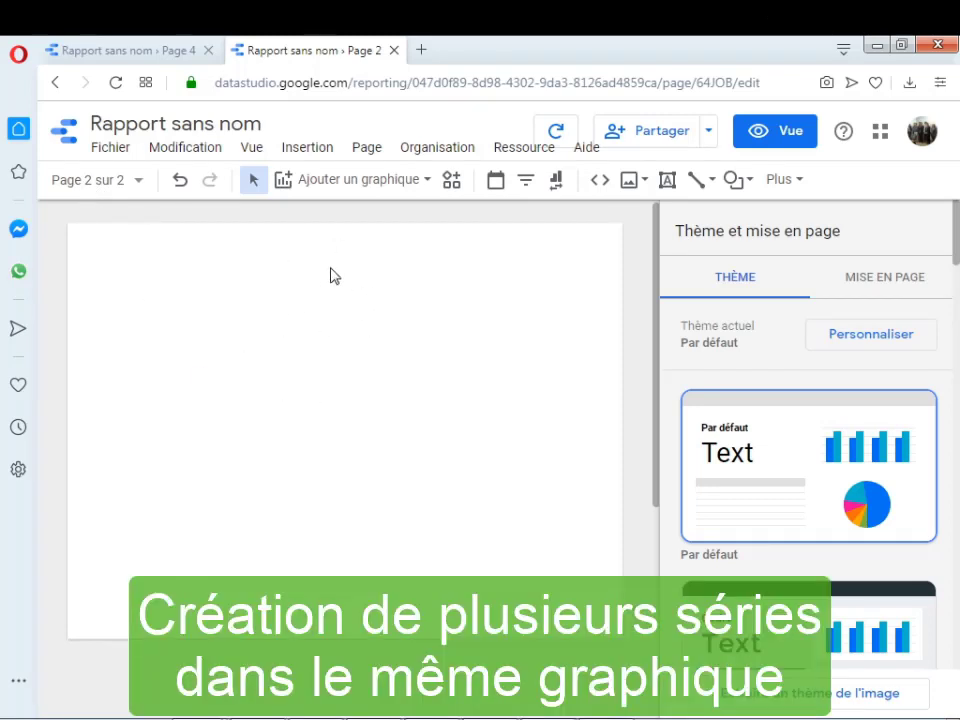
Insert a time series chart on the second page and enlarge it across most of the page's width
left_click(307, 148)
left_click(312, 166)
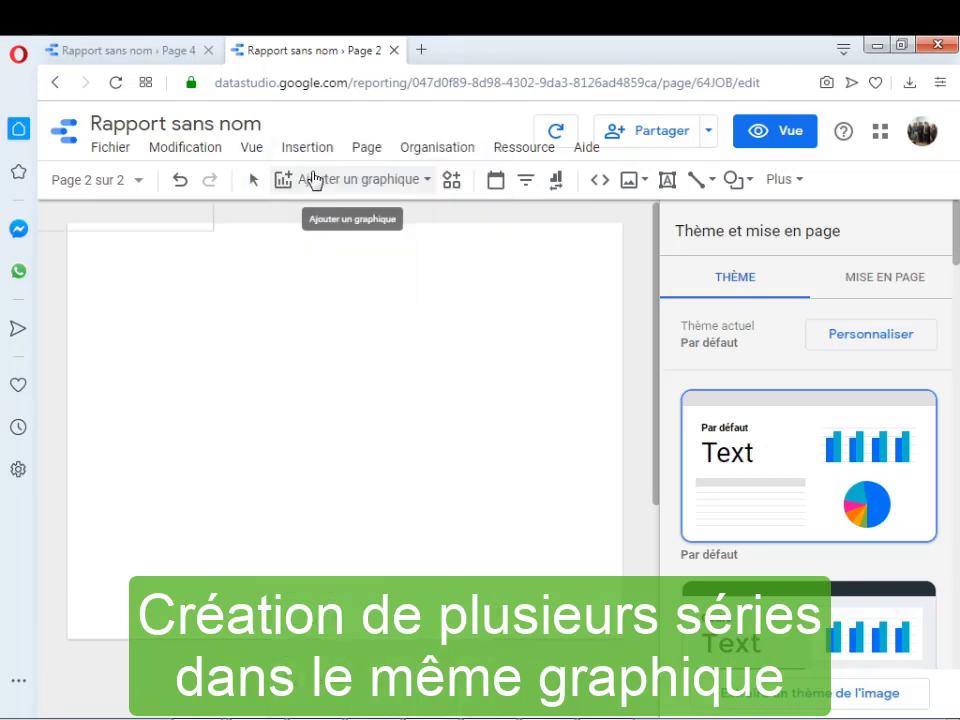
left_click(132, 270)
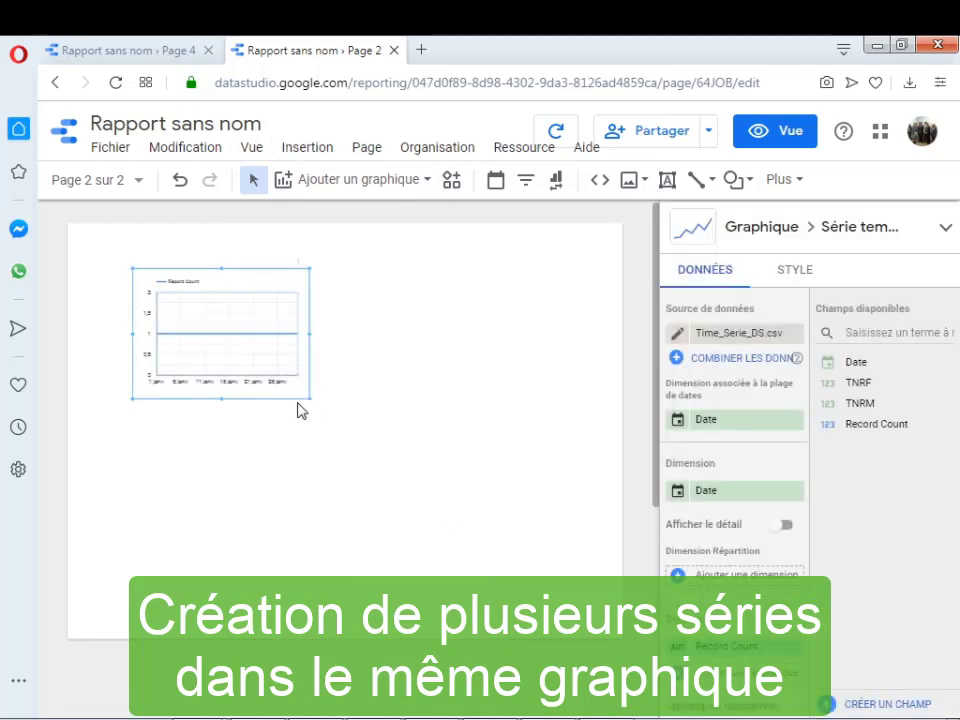
left_click_drag(310, 398, 523, 525)
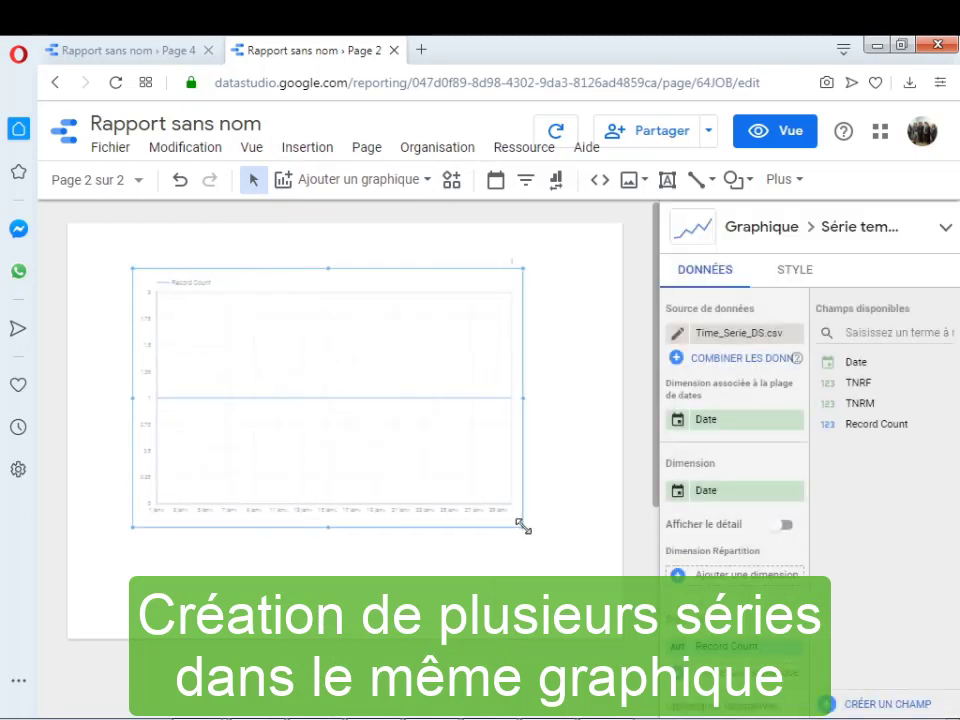
Clear the chart's date range dimension and add TNRF as a metric
left_click(796, 421)
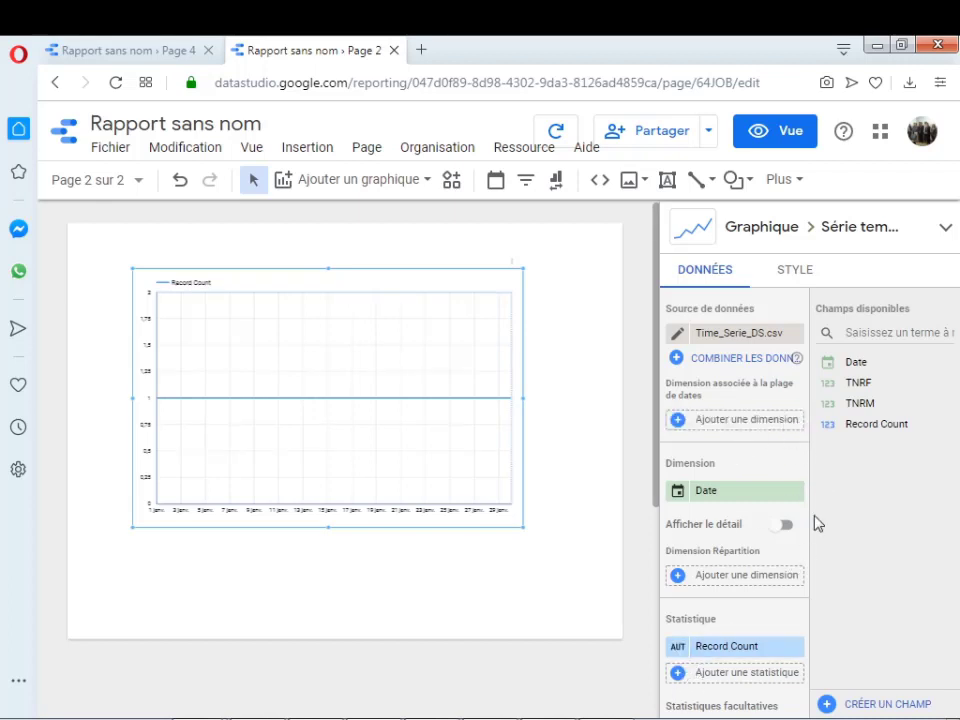
left_click(843, 402)
left_click(857, 382, "shift")
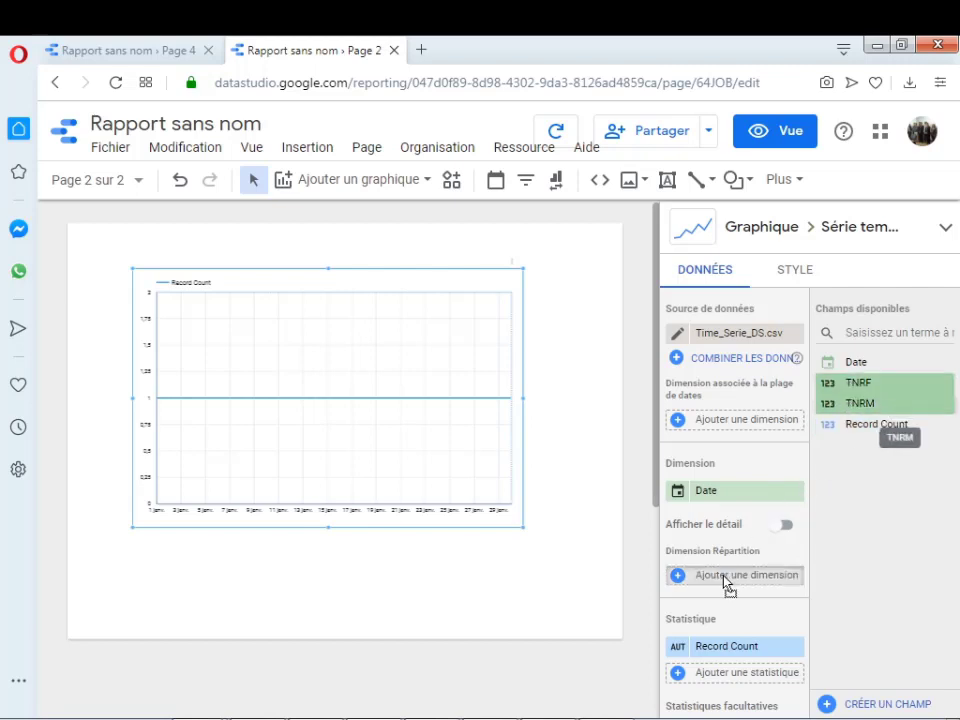
left_click_drag(714, 640, 705, 649)
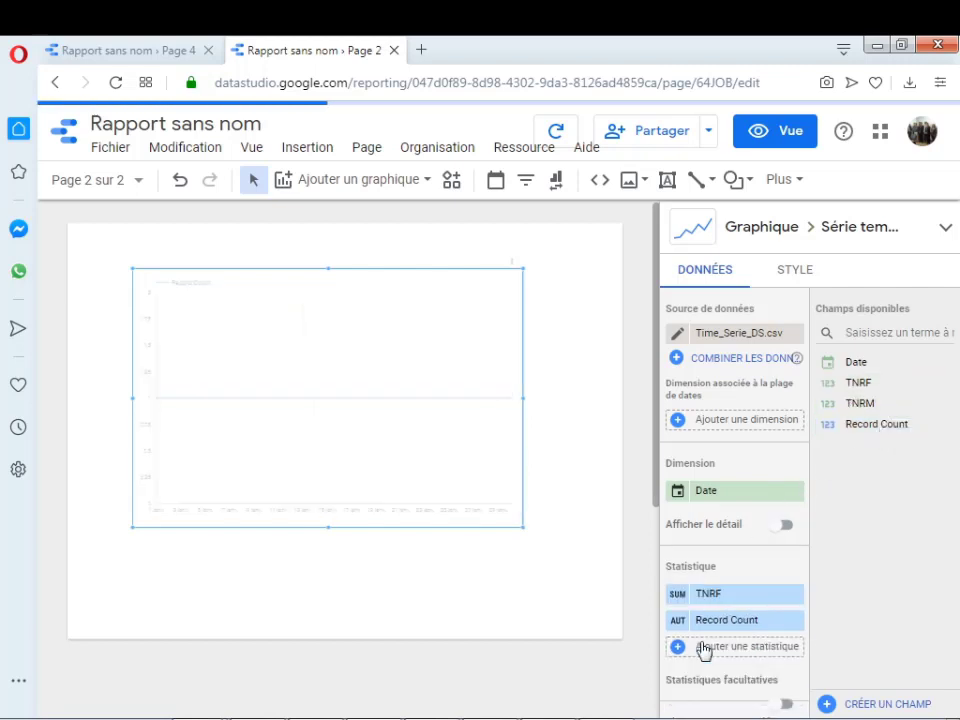
Replace the chart's TNRF metric with TNRM and remove the Record Count metric
left_click(853, 403)
left_click(845, 424, "shift")
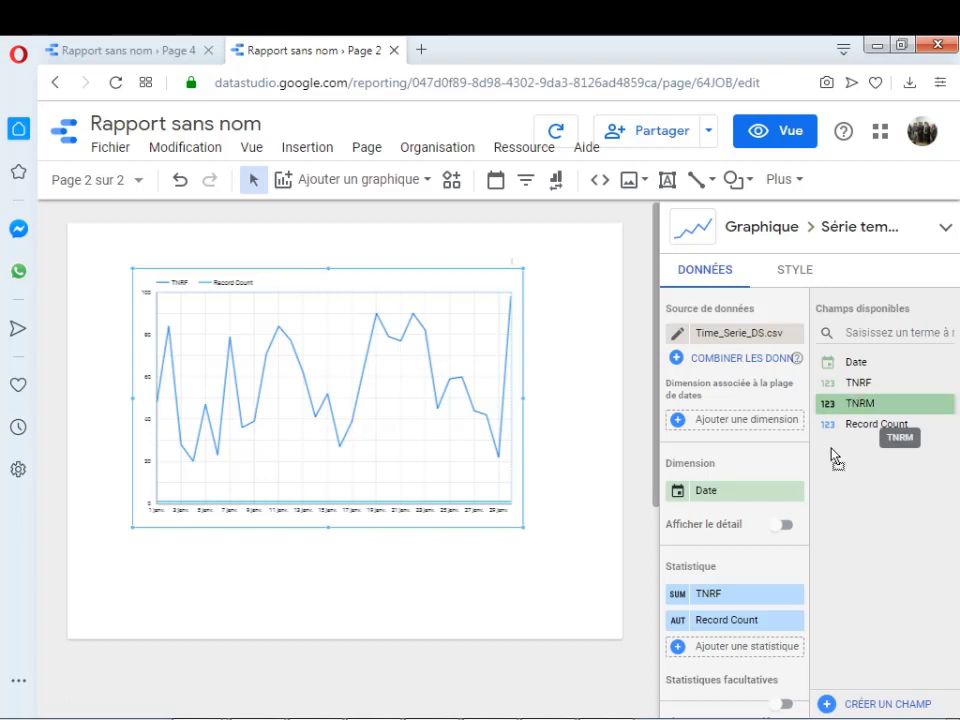
left_click_drag(845, 424, 707, 636)
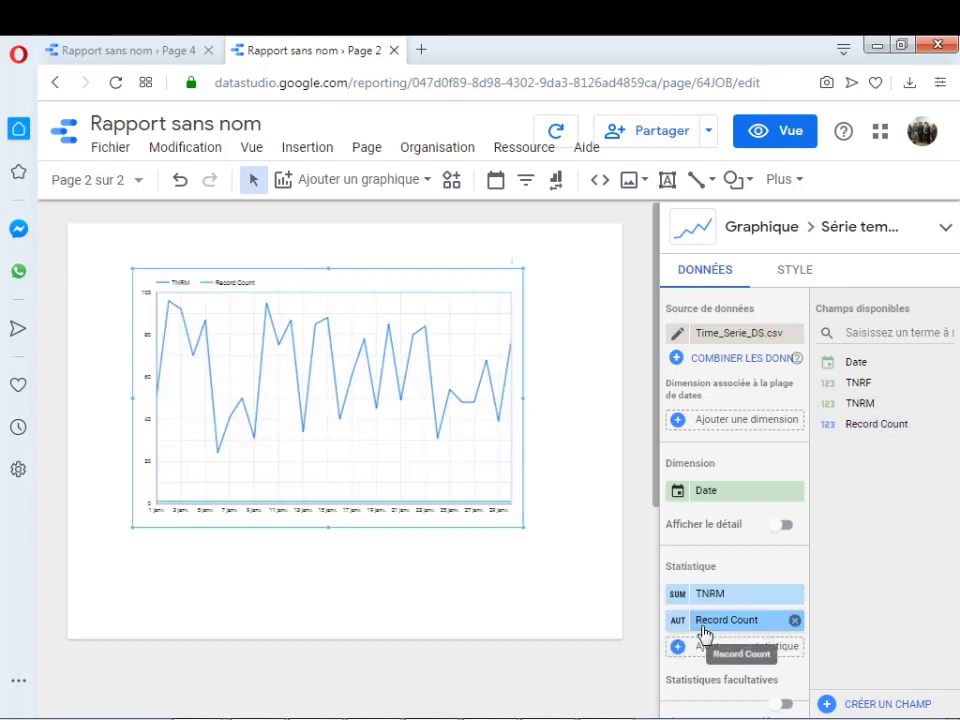
left_click(794, 621)
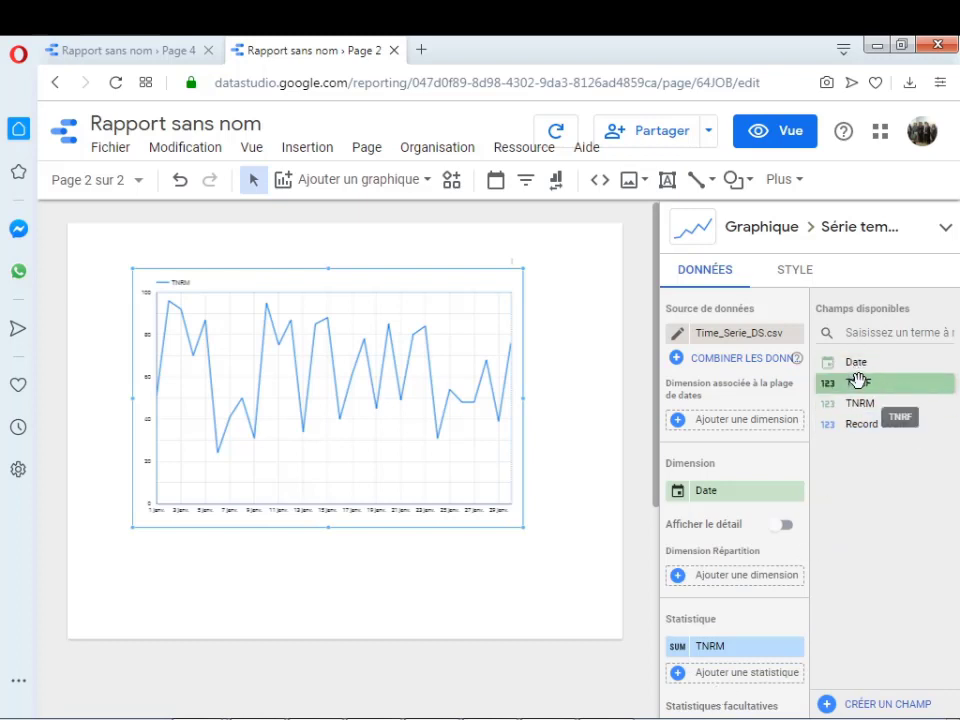
Add TNRF as a metric alongside TNRM, then enlarge the chart and shift it slightly down the page
left_click_drag(857, 381, 738, 540)
left_click_drag(727, 608, 707, 670)
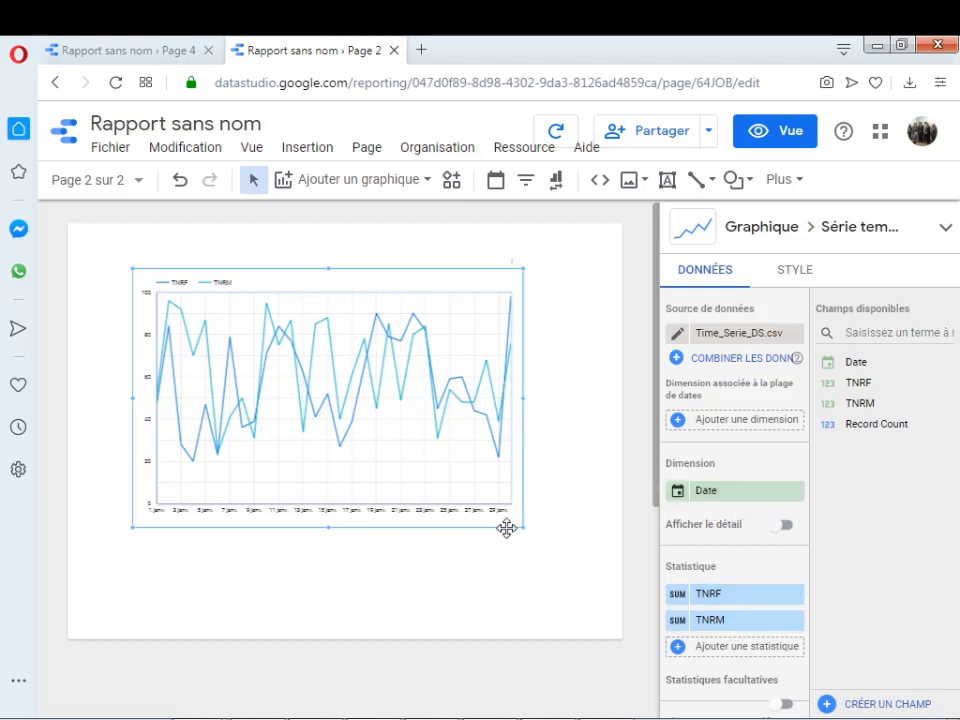
left_click_drag(522, 527, 565, 597)
mouse_move(476, 529)
left_mouse_down()
mouse_move(482, 557)
mouse_move(476, 544)
left_mouse_up()
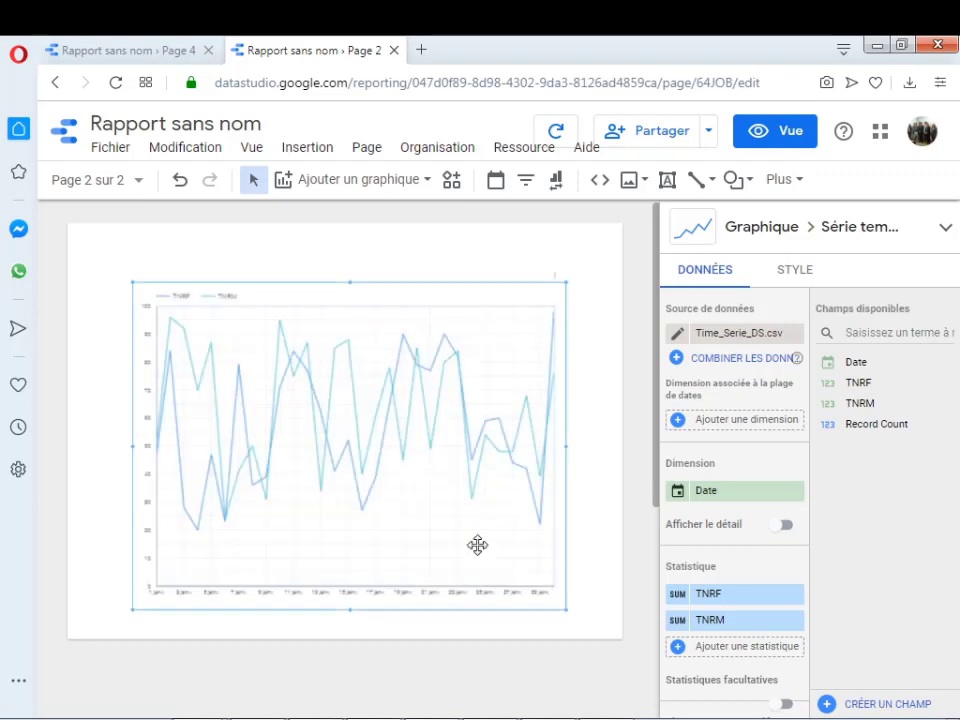
Add a text box above the chart with the title "Série temporelle avec deux variables"
left_click(667, 179)
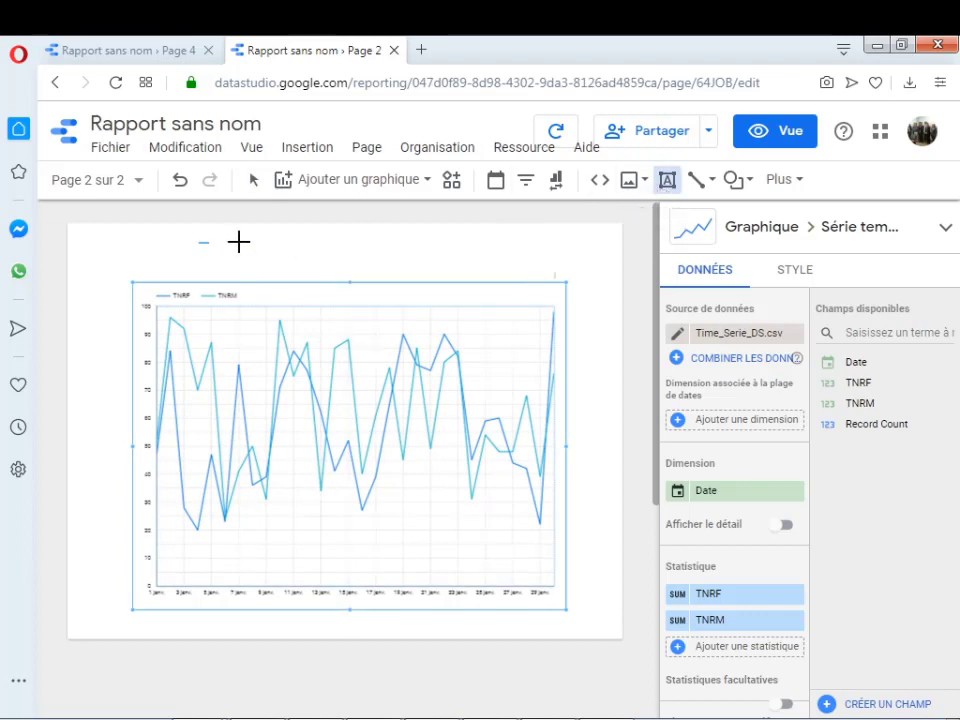
left_click_drag(238, 241, 493, 272)
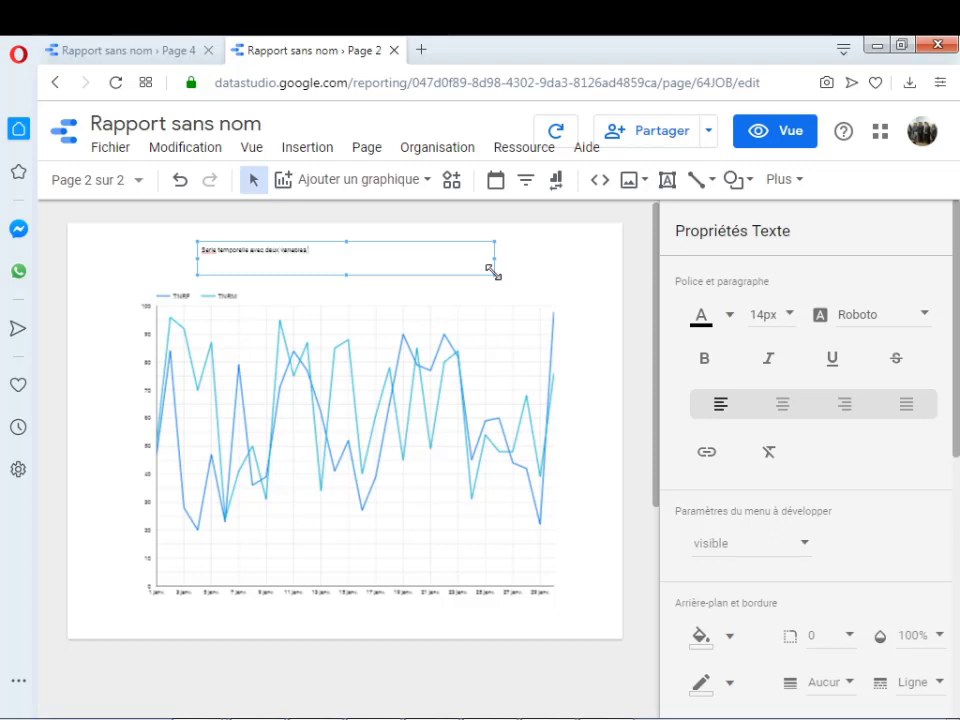
right_click(208, 246)
key("Escape")
type("Série")
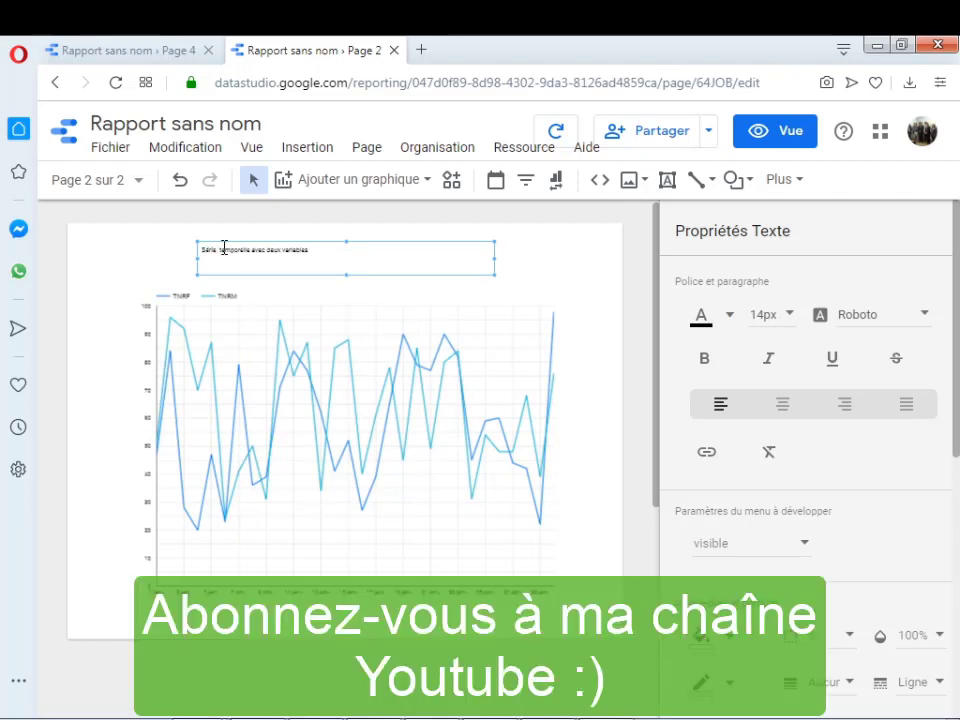
Center the title text and set its font size to 48px
left_click_drag(312, 256, 140, 277)
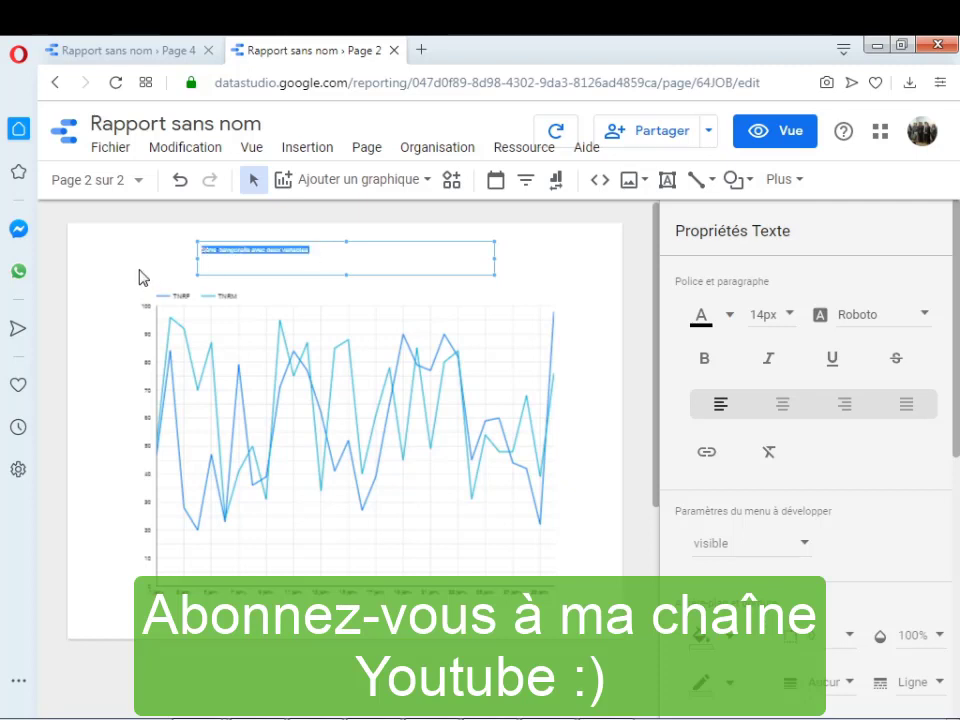
left_click(785, 403)
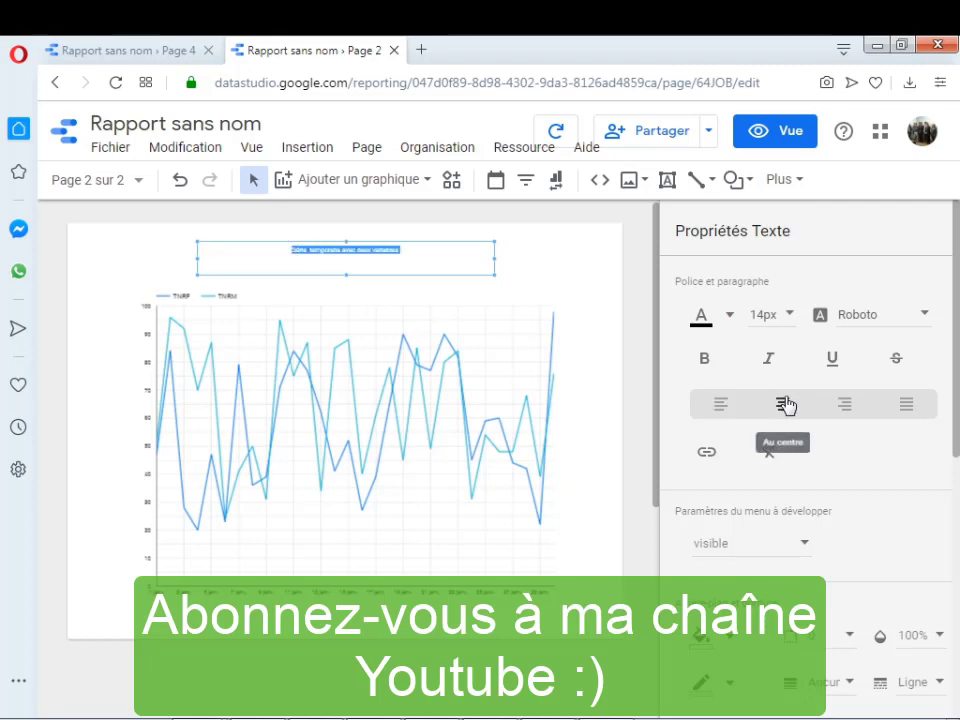
left_click(792, 318)
left_click_drag(853, 294, 859, 448)
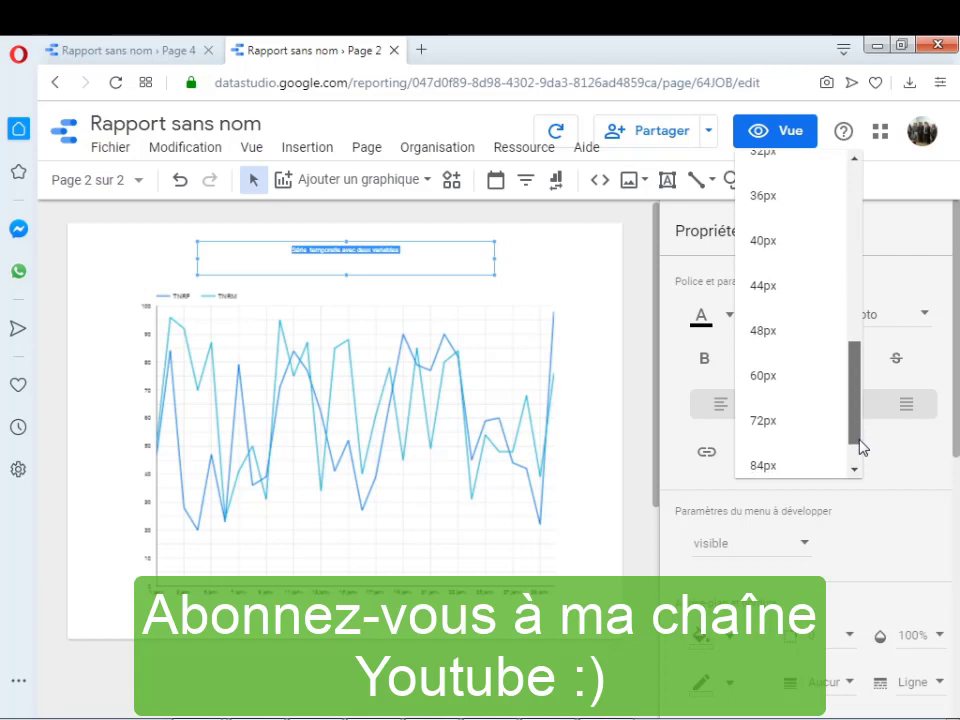
left_click(778, 336)
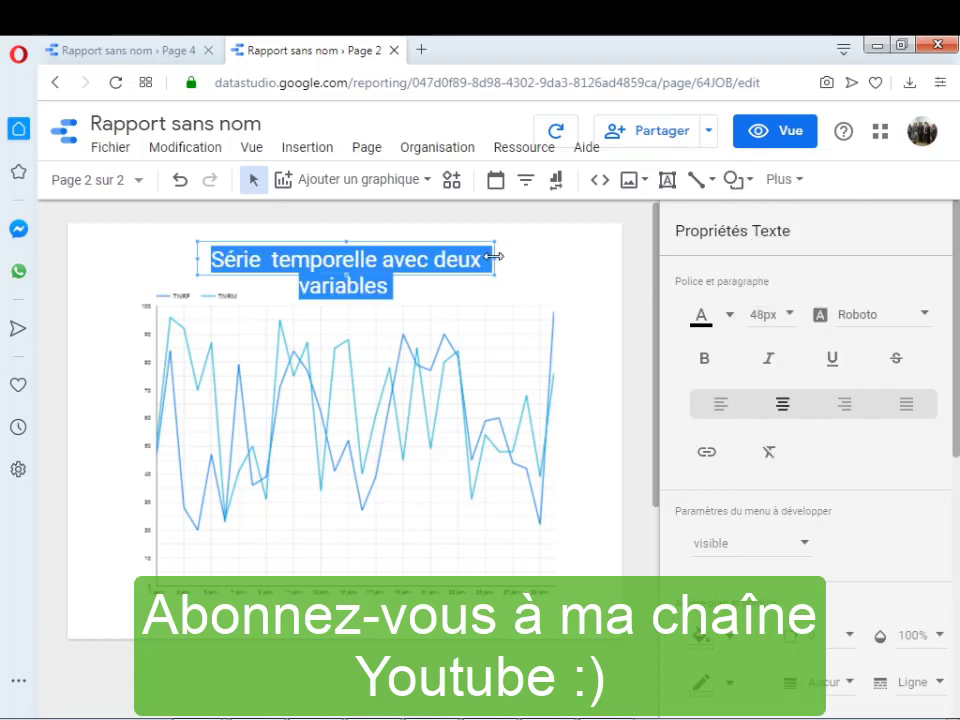
Widen the title's text box to fit on one line and center it above the chart
left_click_drag(494, 257, 591, 272)
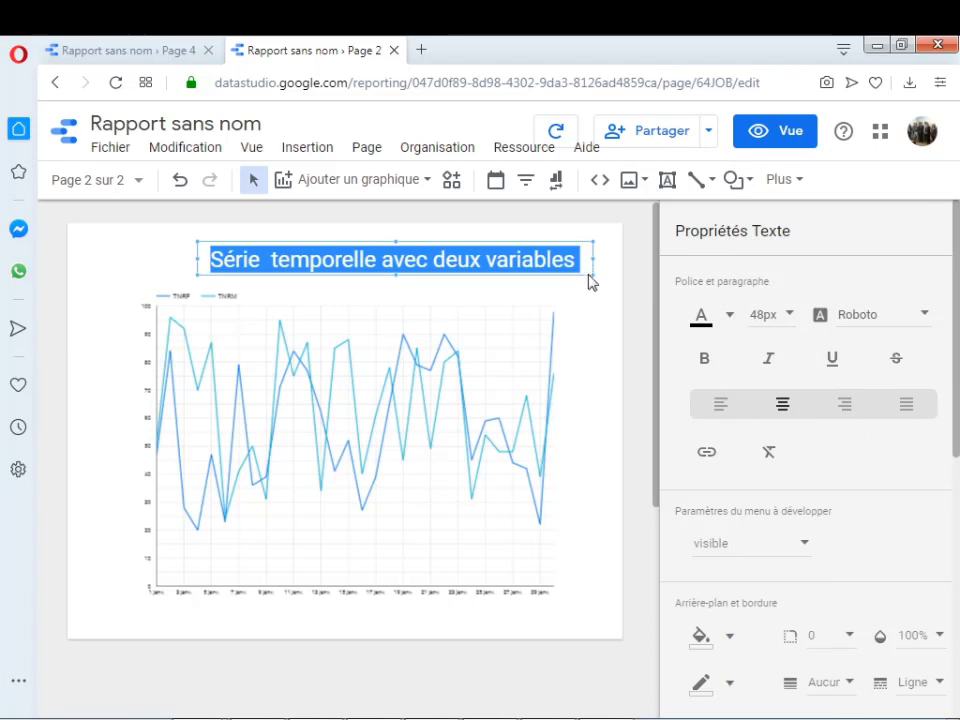
key("Escape")
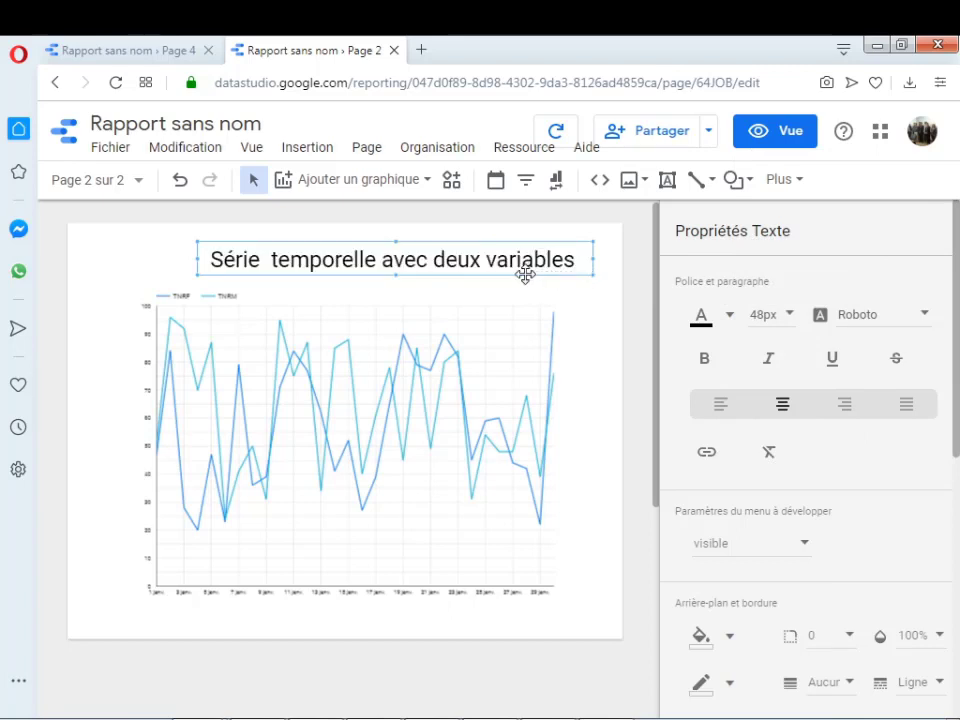
left_click_drag(525, 272, 489, 285)
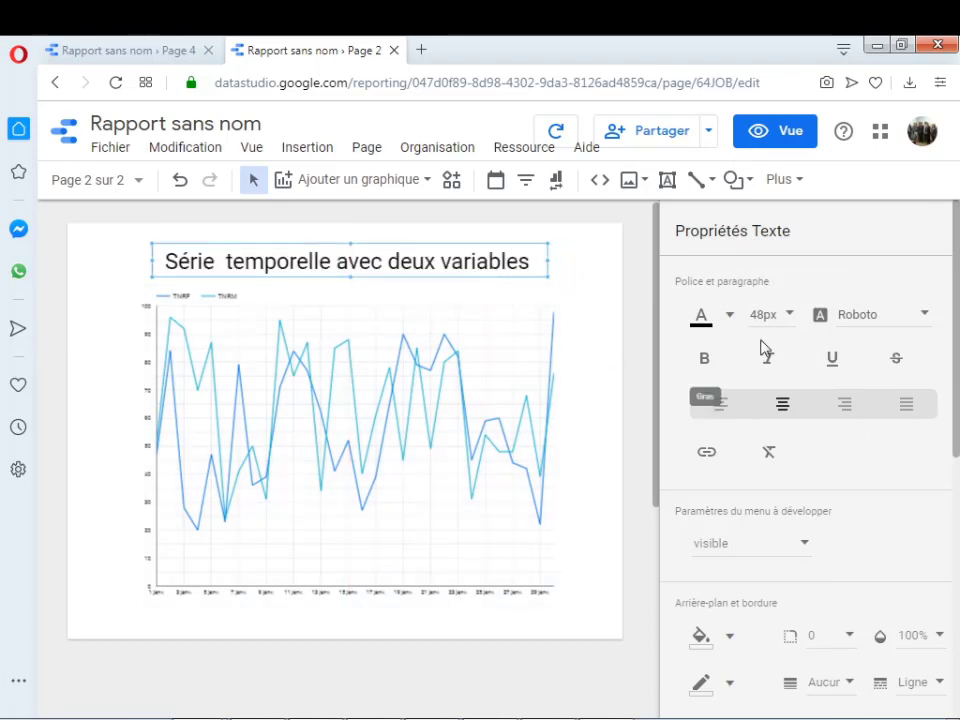
Display the data labels of the chart's first series, TNRF, and color its line red
left_click(374, 448)
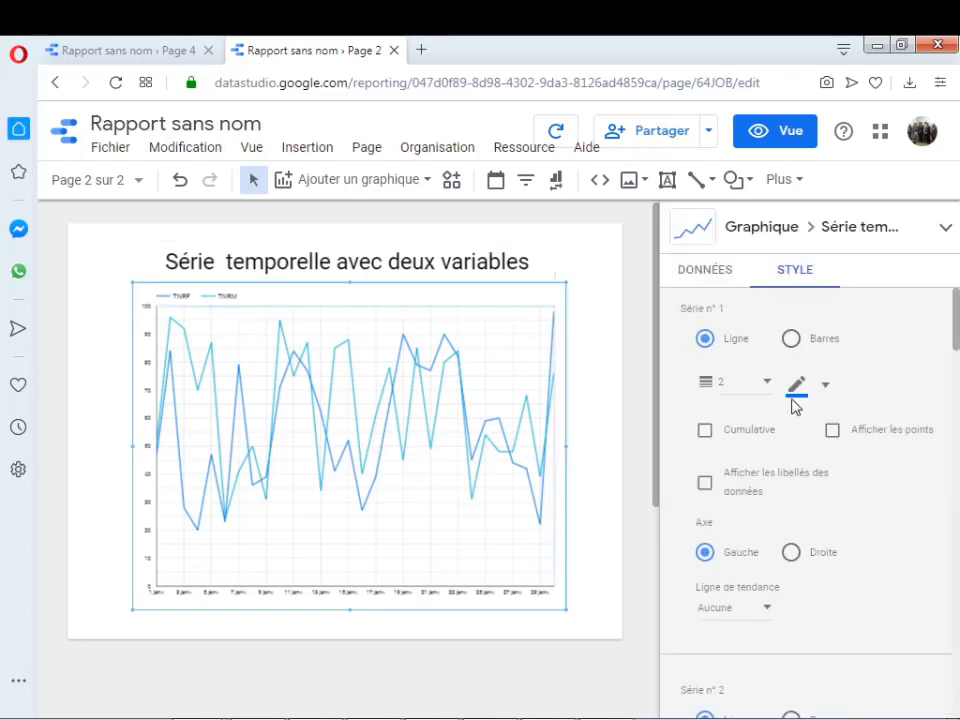
left_click(706, 487)
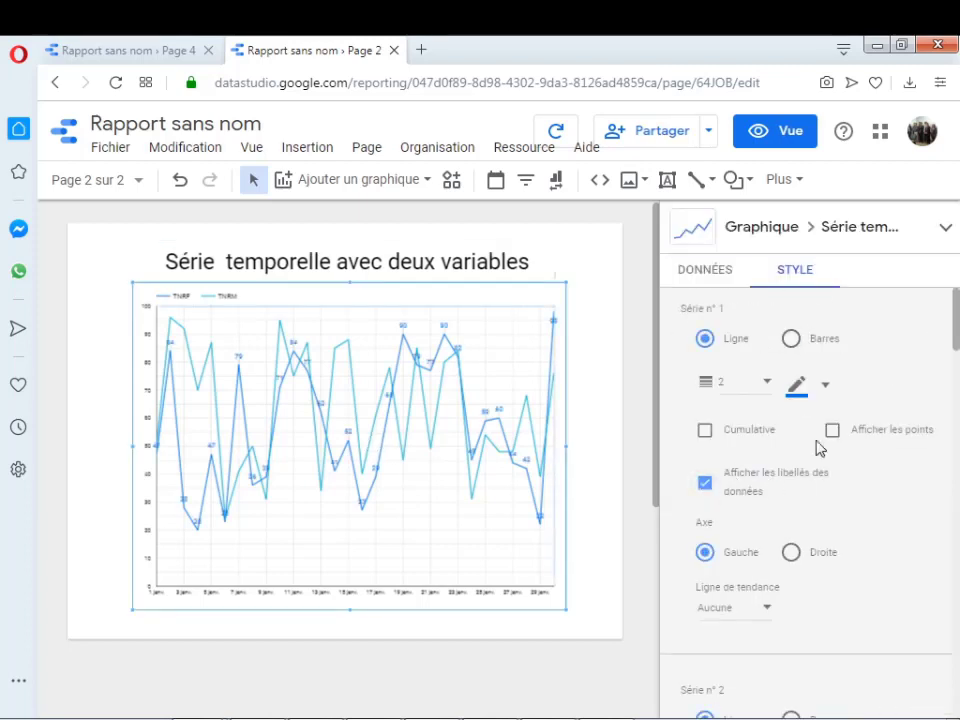
left_click(825, 390)
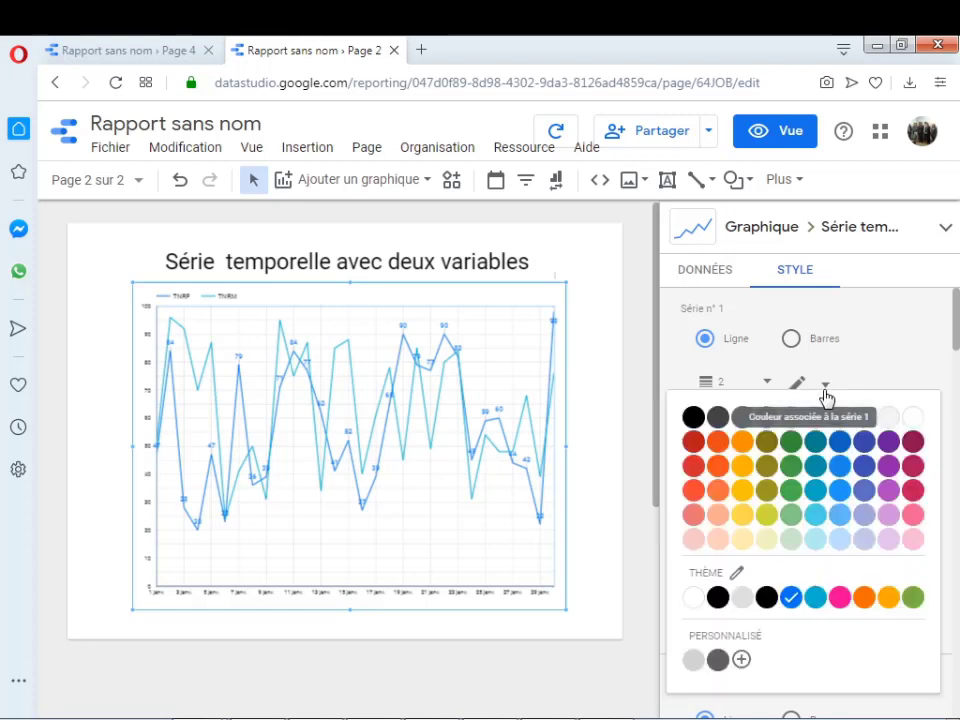
left_click(695, 507)
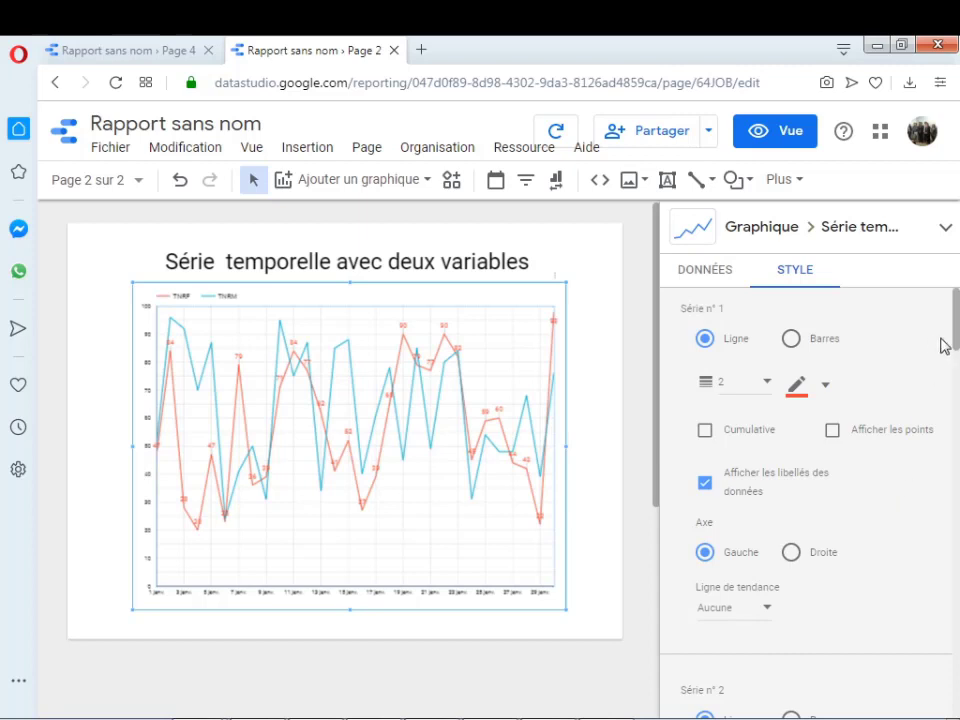
Assign the second series, TNRM, to the left axis and show its points
left_click_drag(956, 338, 957, 388)
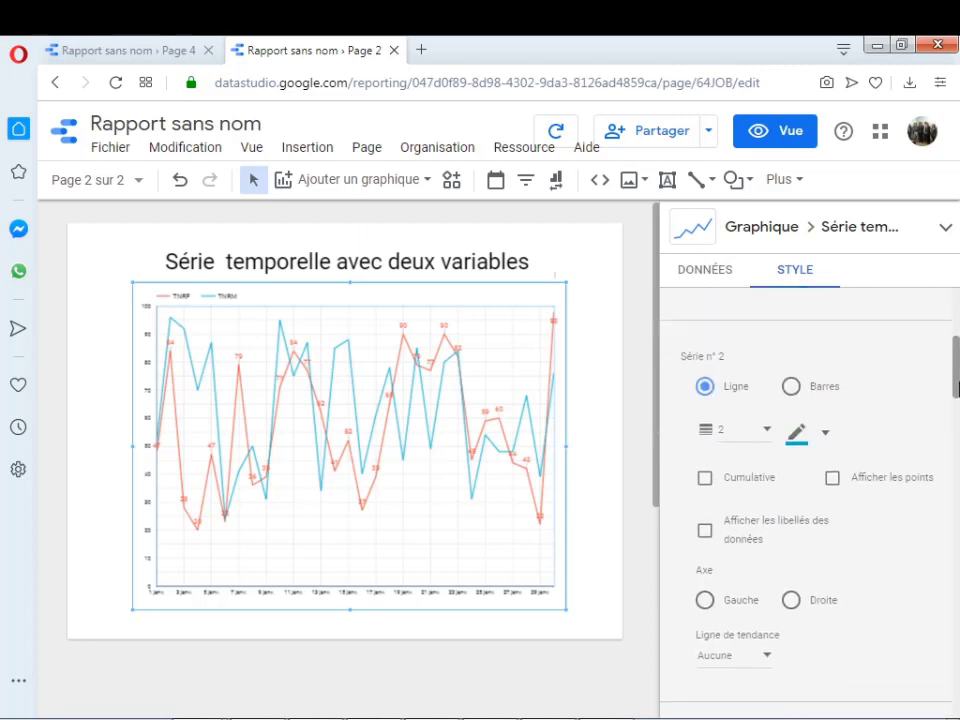
left_click(705, 600)
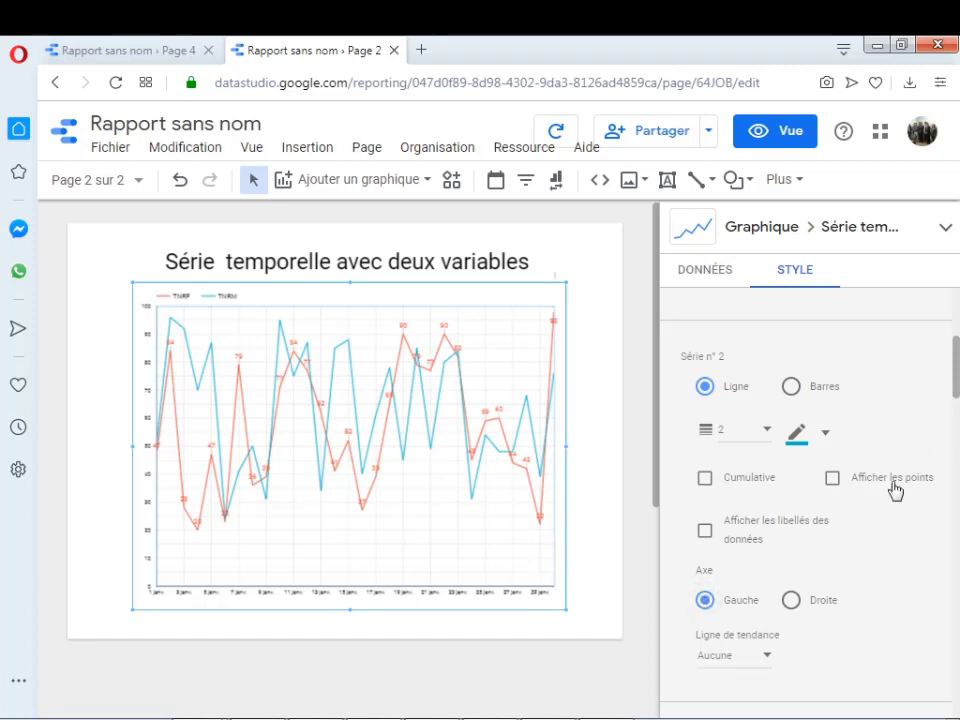
left_click(834, 480)
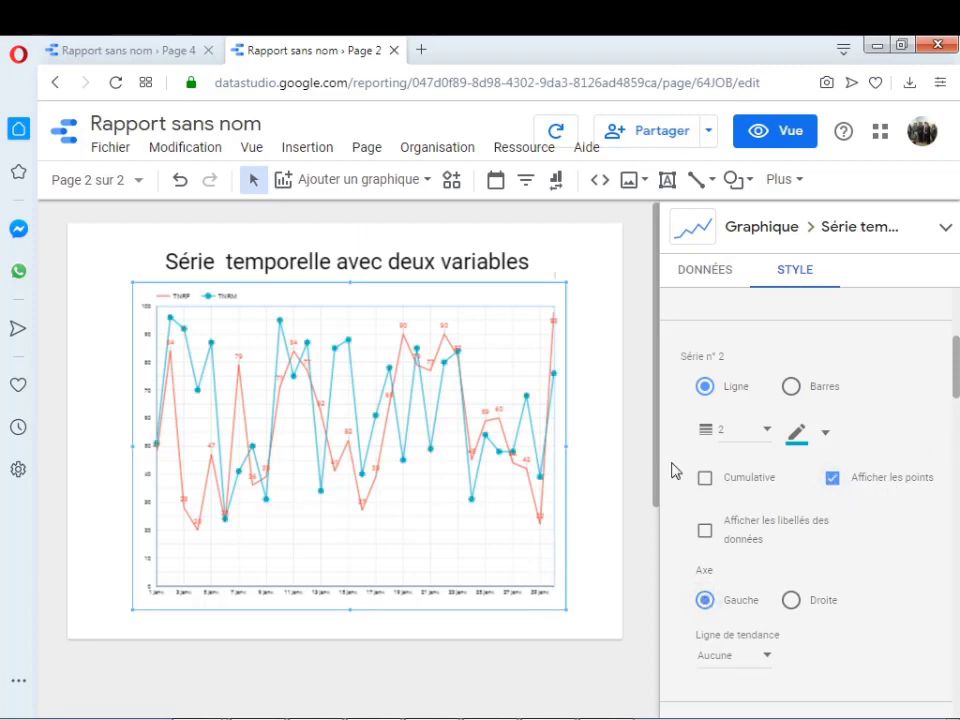
left_click(595, 567)
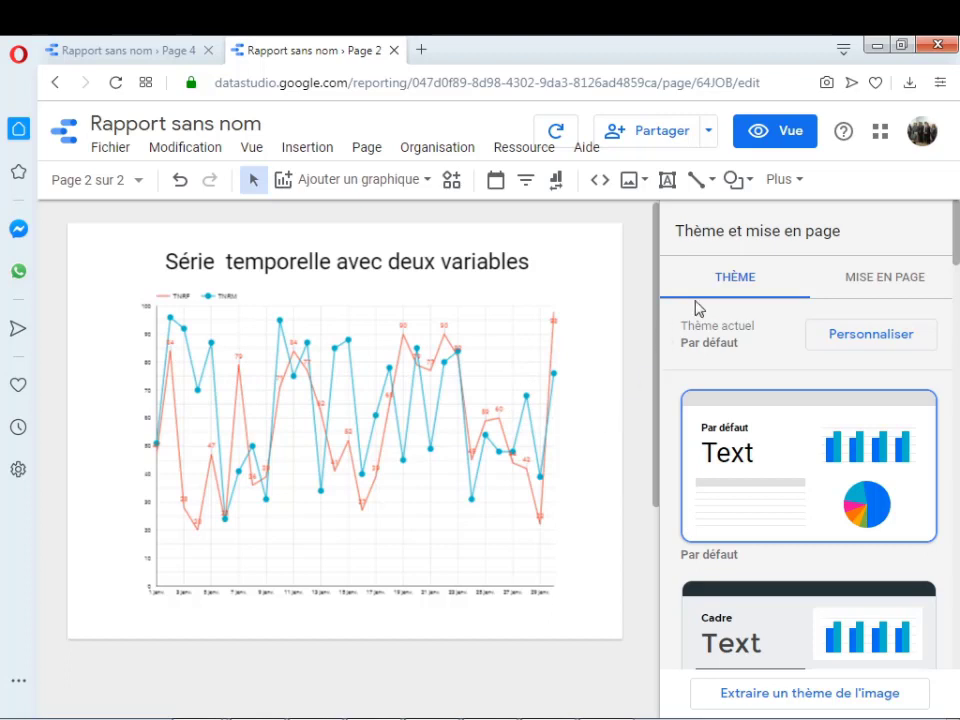
left_click(360, 338)
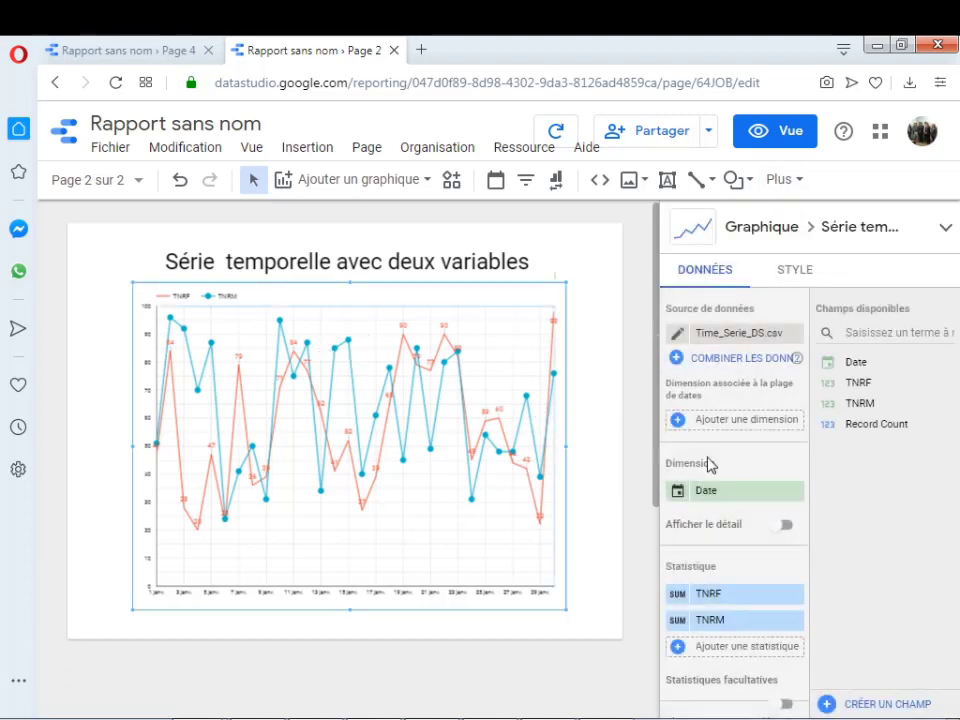
left_click(790, 270)
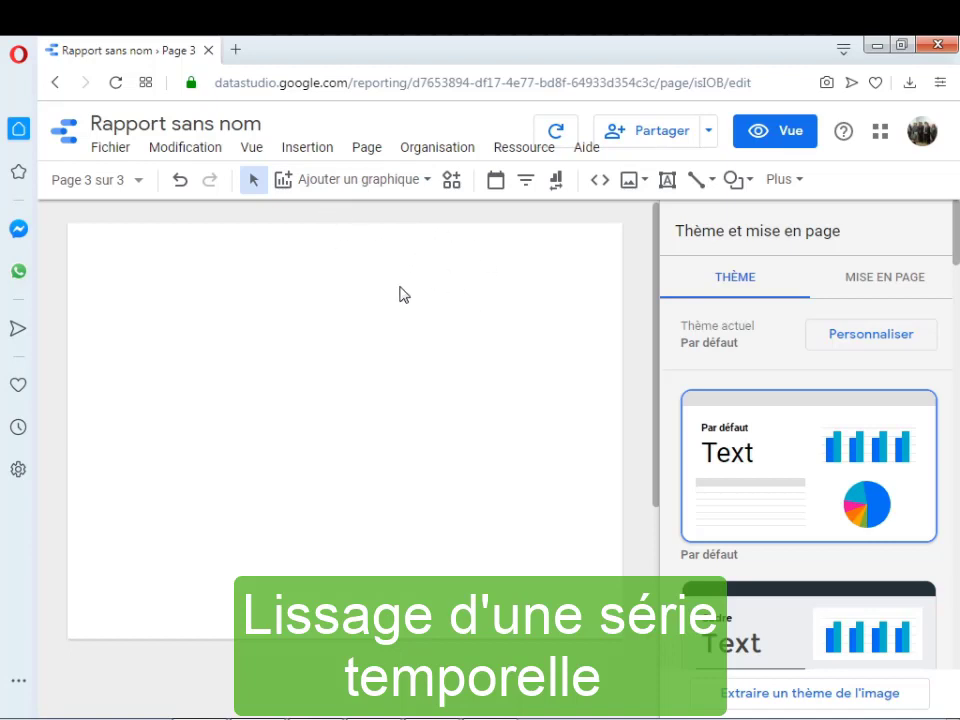
Insert an enlarged time series chart in the middle of the third page and replace its metric with TNRM
left_click(318, 154)
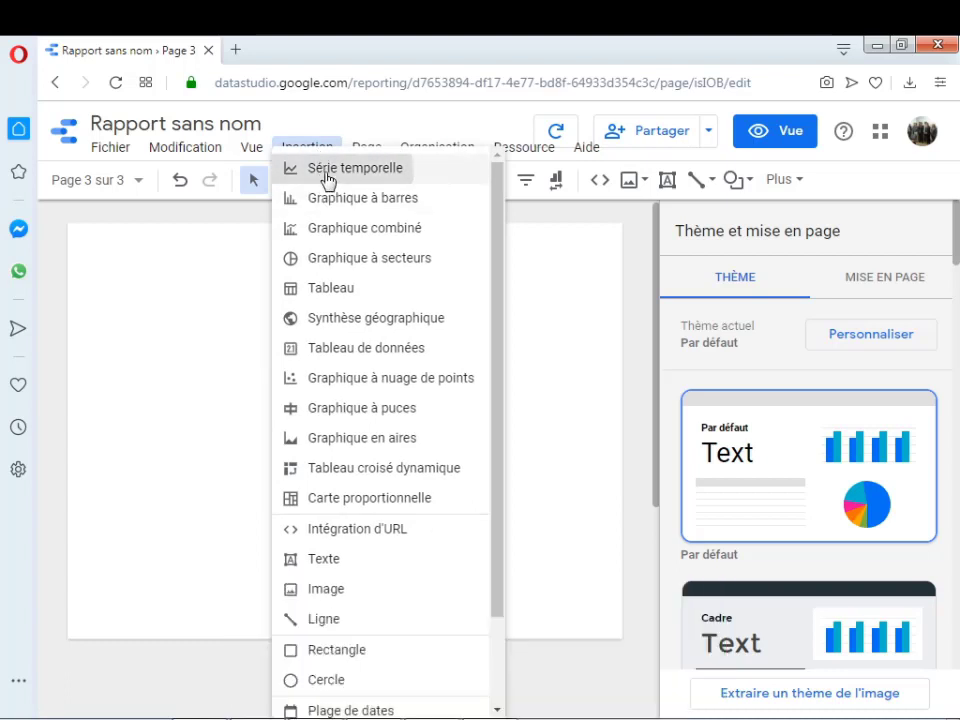
left_click(325, 176)
left_click(182, 300)
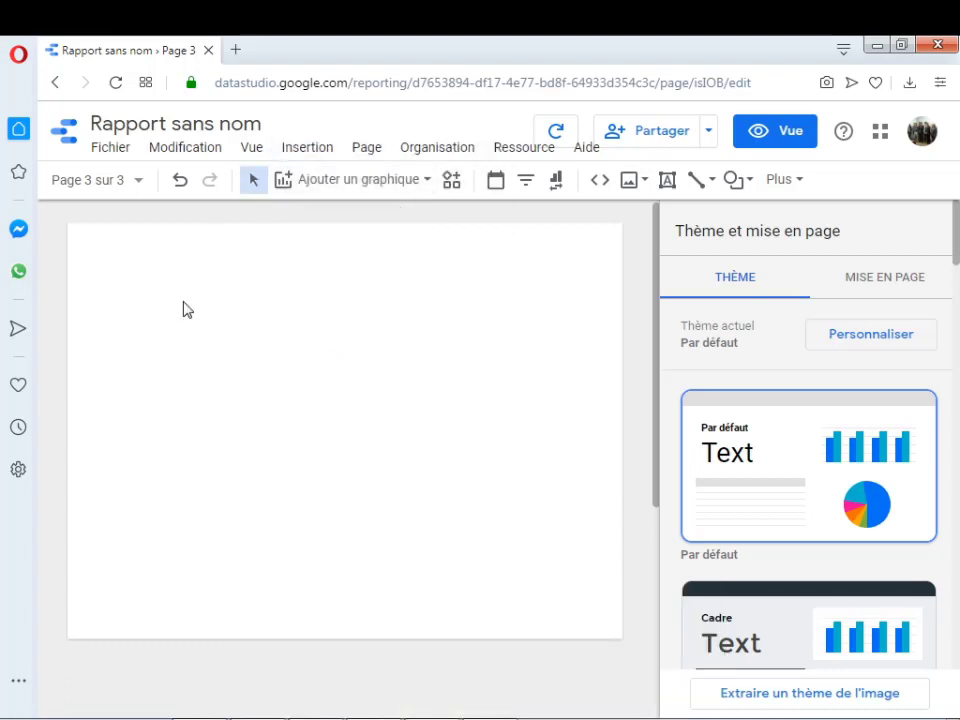
left_click_drag(356, 432, 572, 579)
left_click_drag(478, 476, 439, 466)
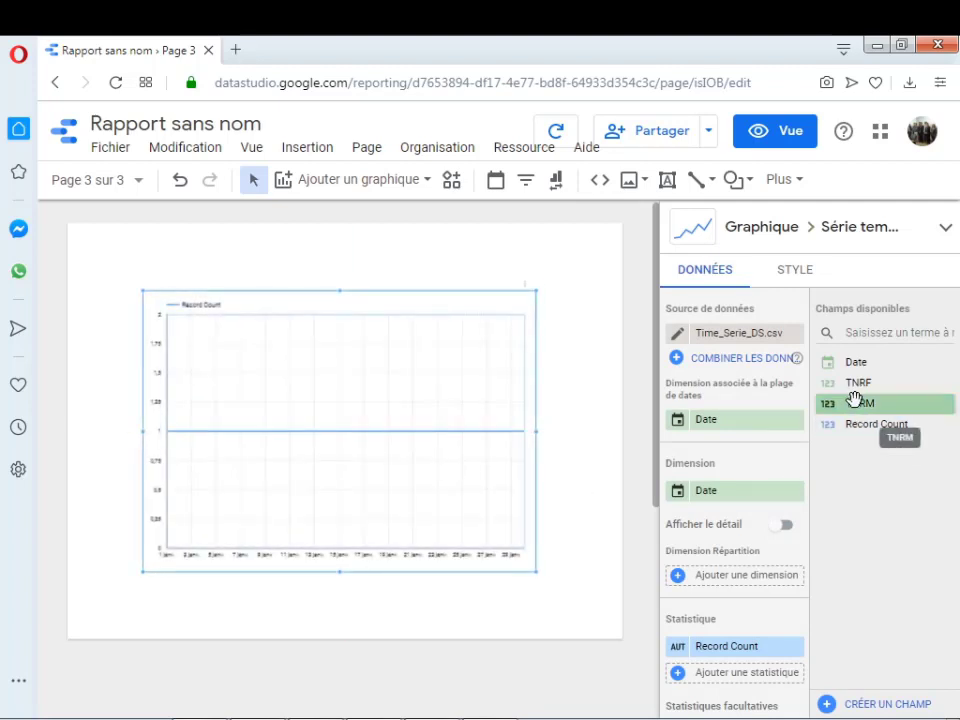
left_click_drag(854, 402, 735, 671)
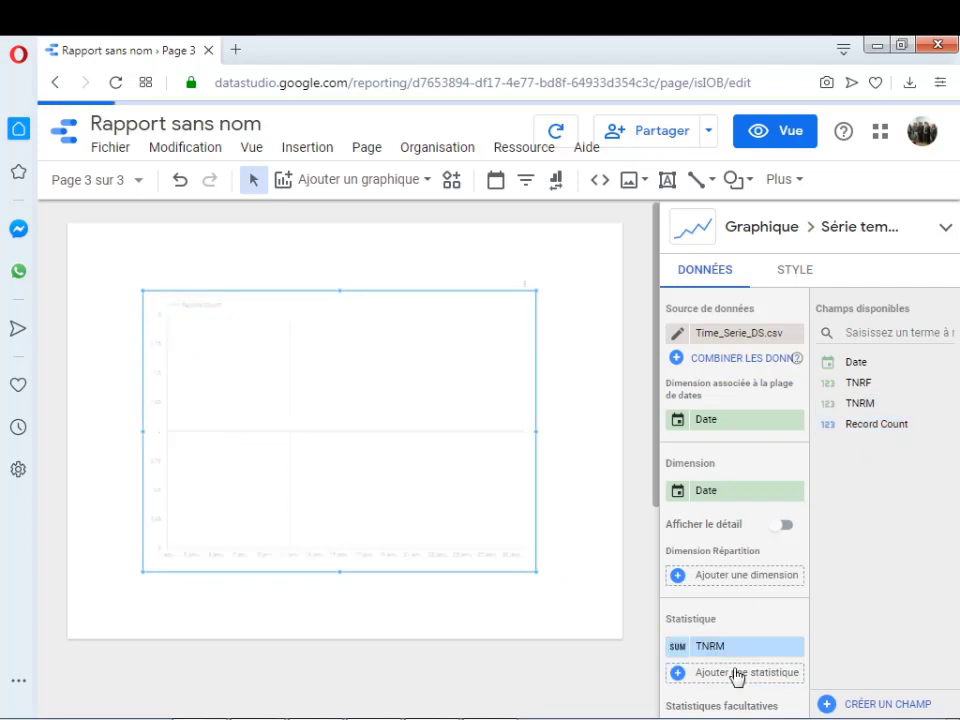
Add TNRF as the second metric of the third page's chart and remove its date range dimension
left_click_drag(836, 382, 716, 690)
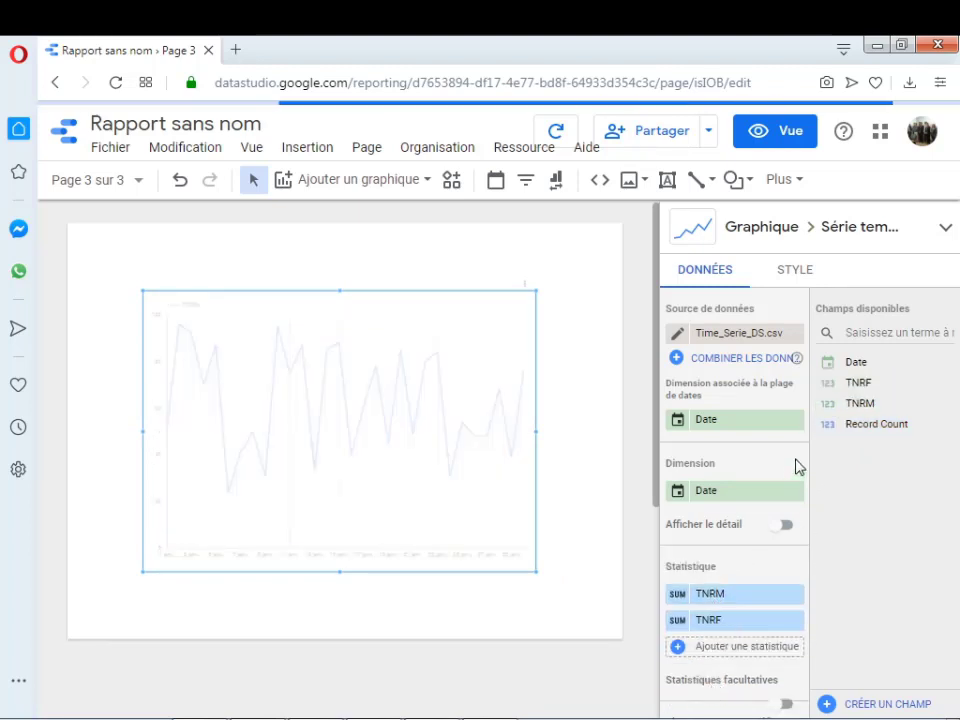
left_click(794, 421)
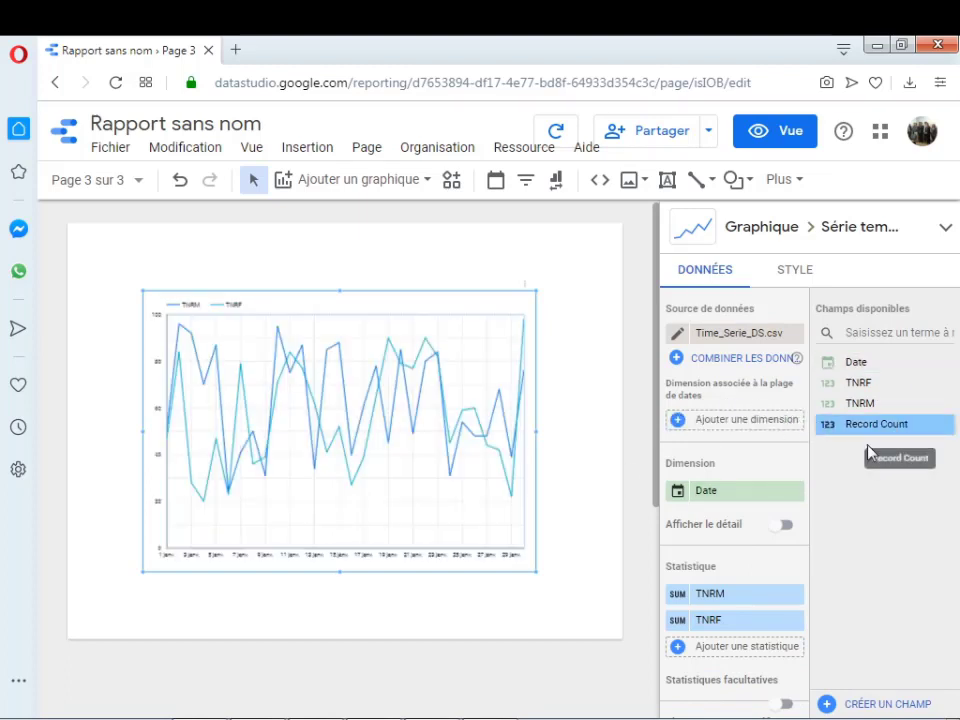
Enable smoothing (Lisser) for the lines of the TNRM and TNRF time series chart
left_click(796, 271)
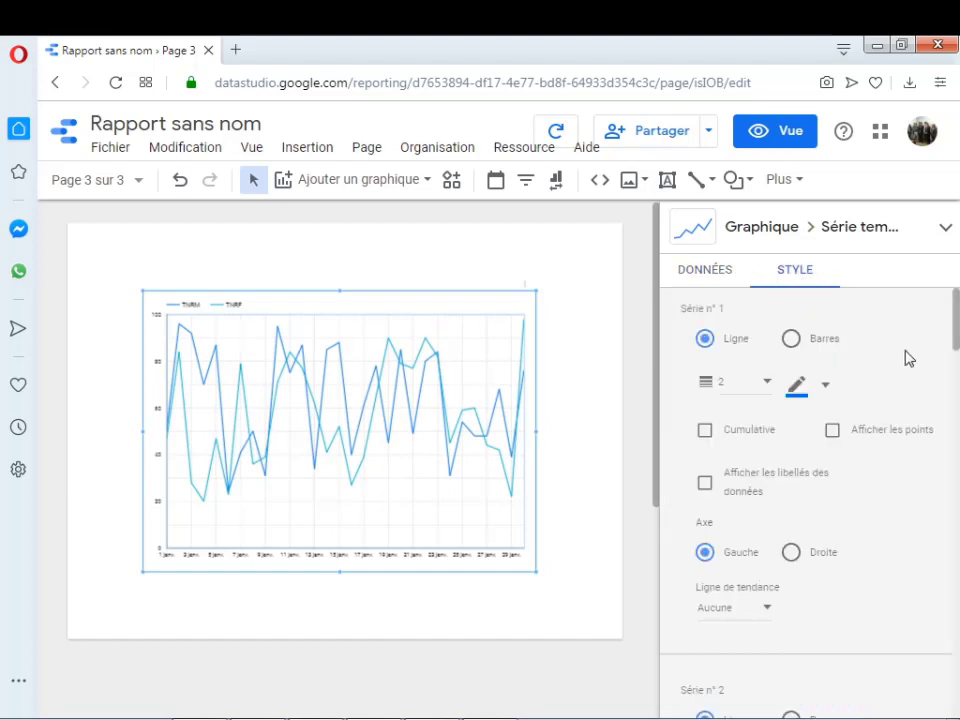
left_click_drag(954, 317, 949, 422)
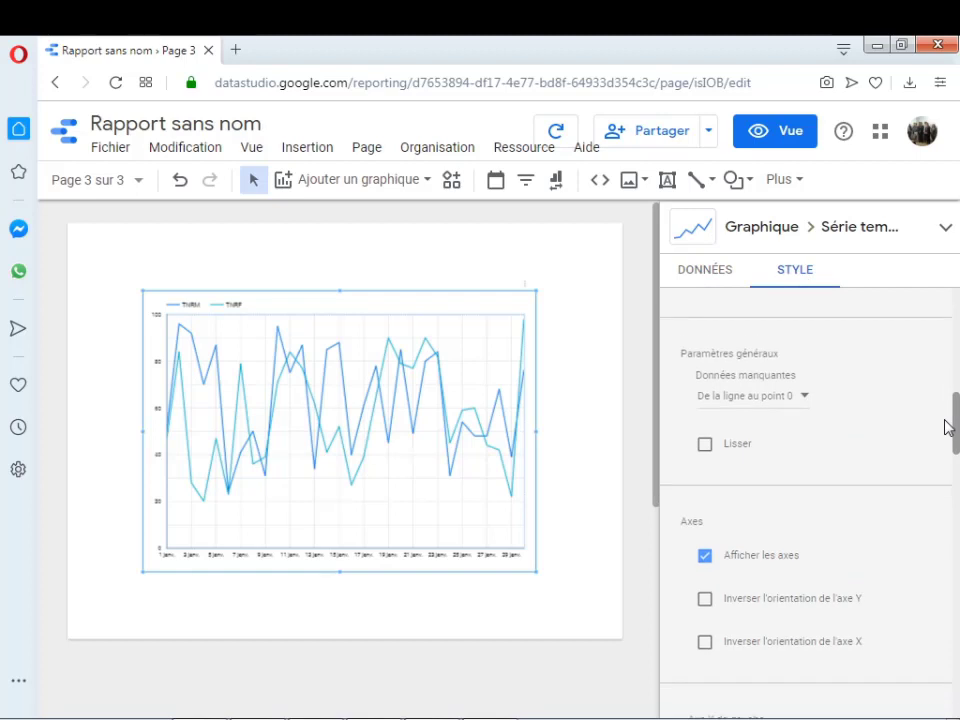
left_click(704, 446)
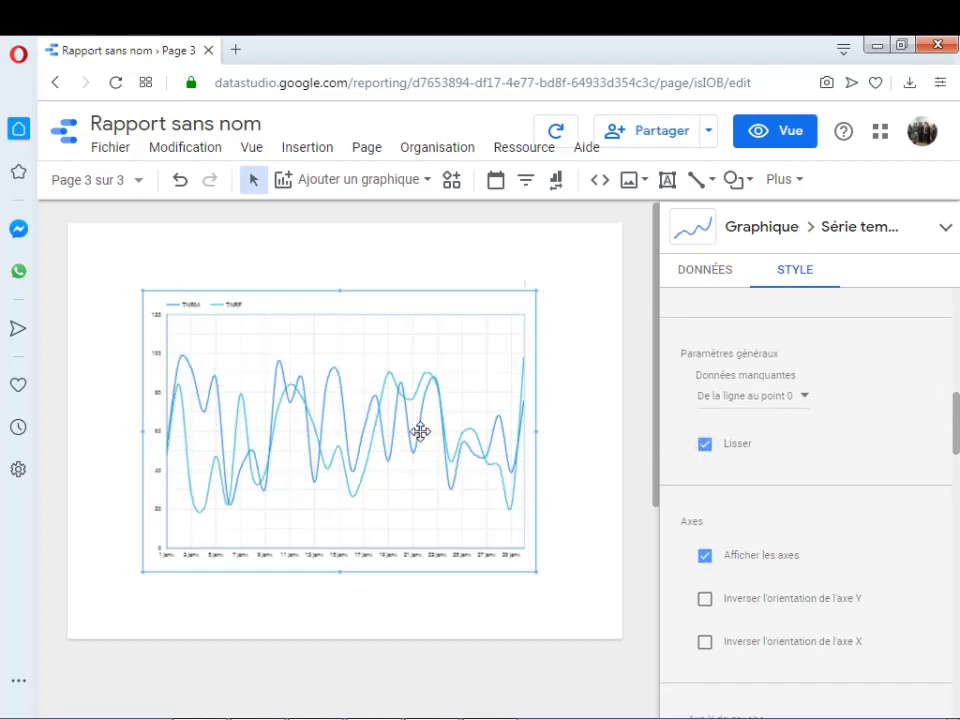
Insert a text box above the chart with the title "Série temporelle avec lissage"
left_click(667, 181)
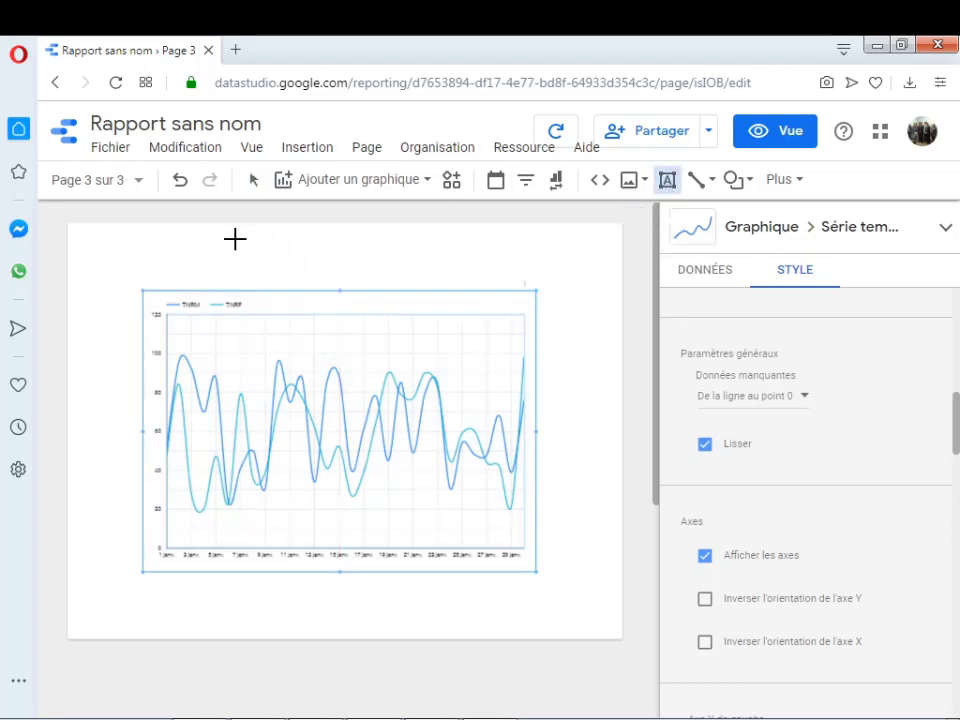
left_click_drag(234, 239, 507, 287)
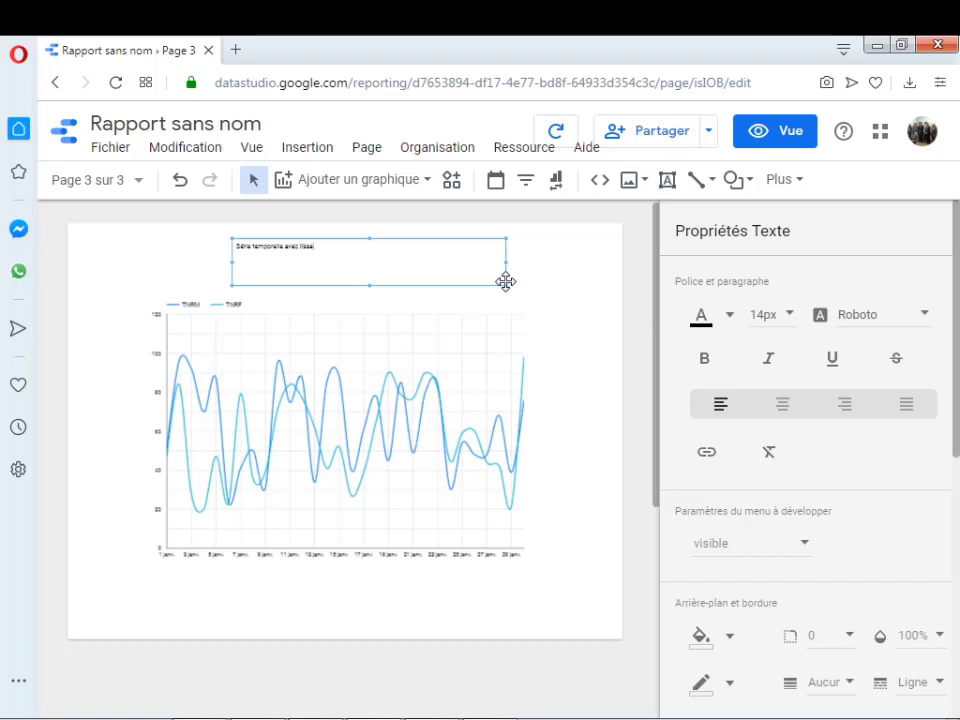
left_click(498, 317)
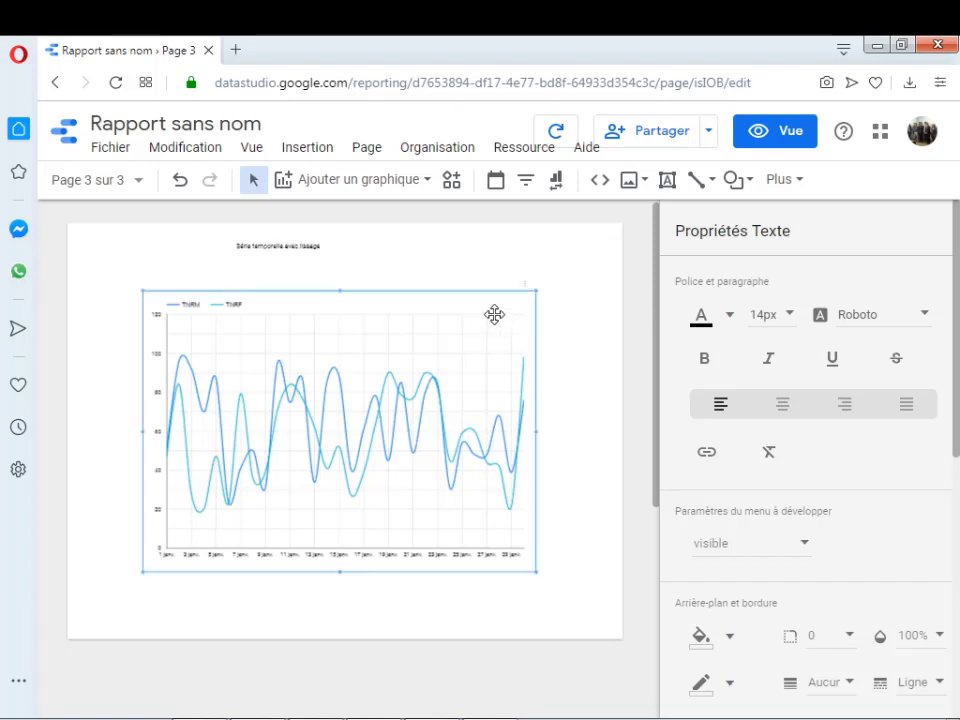
Format the title at 40px with centered alignment and position its text box centrally above the chart
left_click(341, 257)
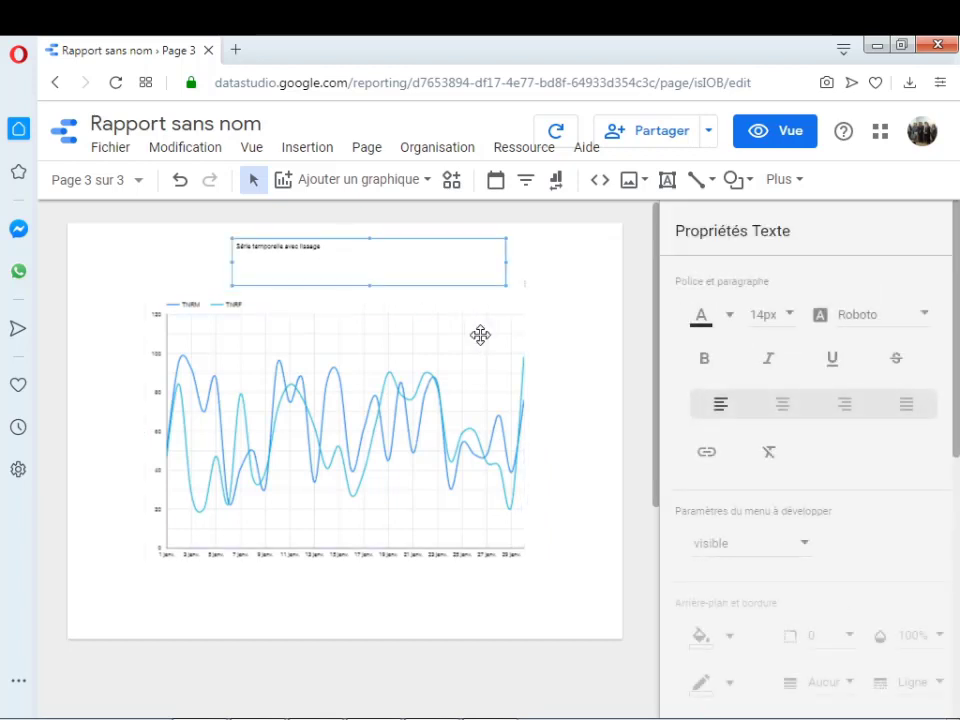
left_click(796, 319)
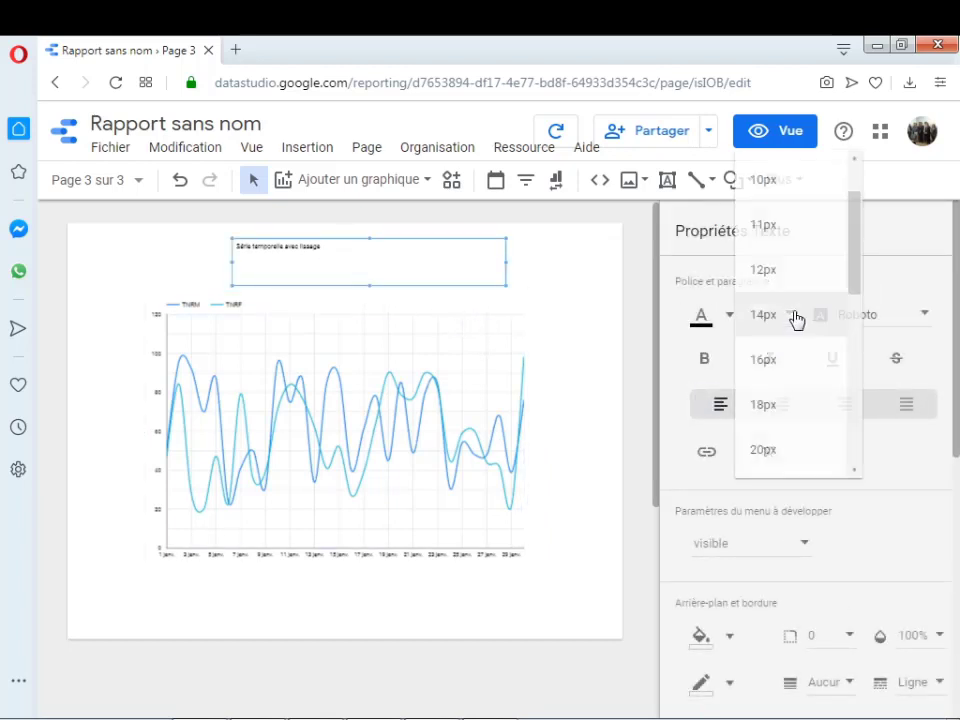
left_click_drag(853, 265, 853, 354)
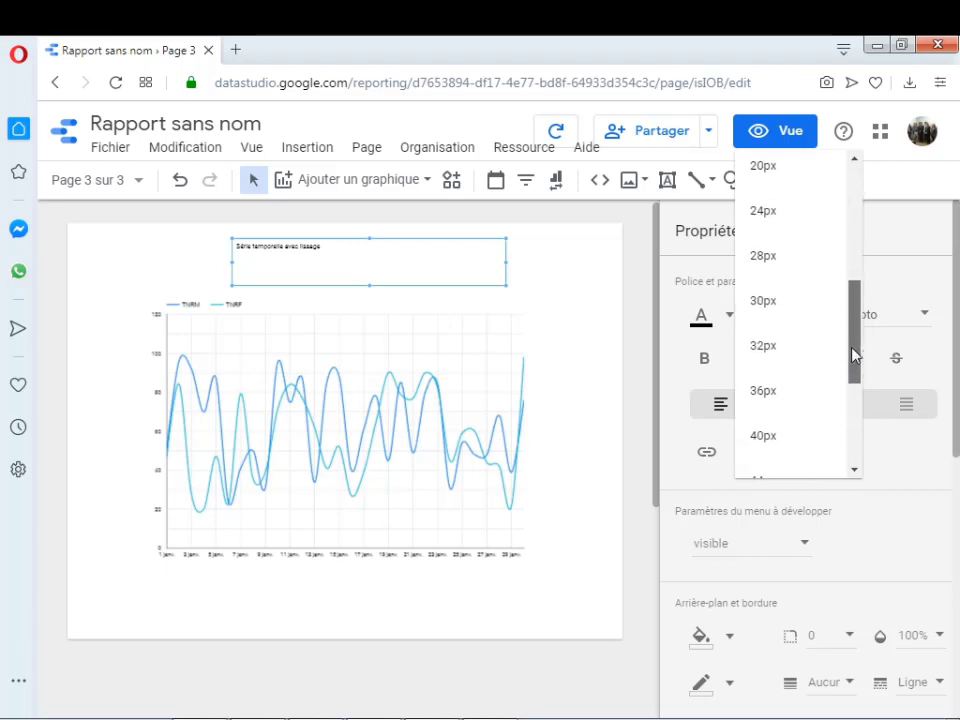
left_click(757, 447)
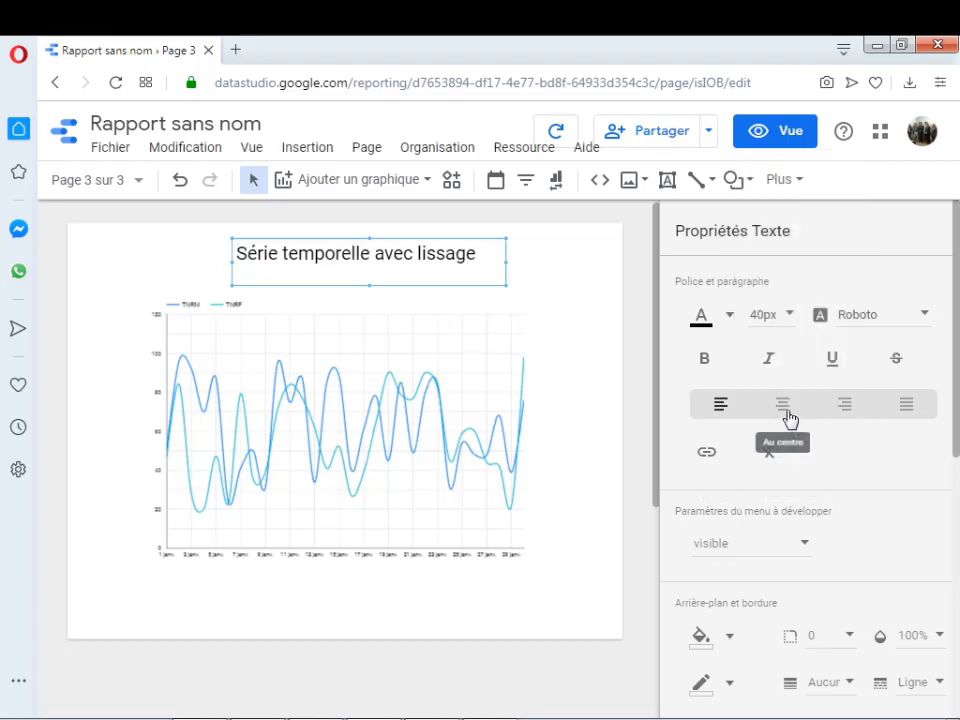
left_click(788, 418)
left_click(583, 315)
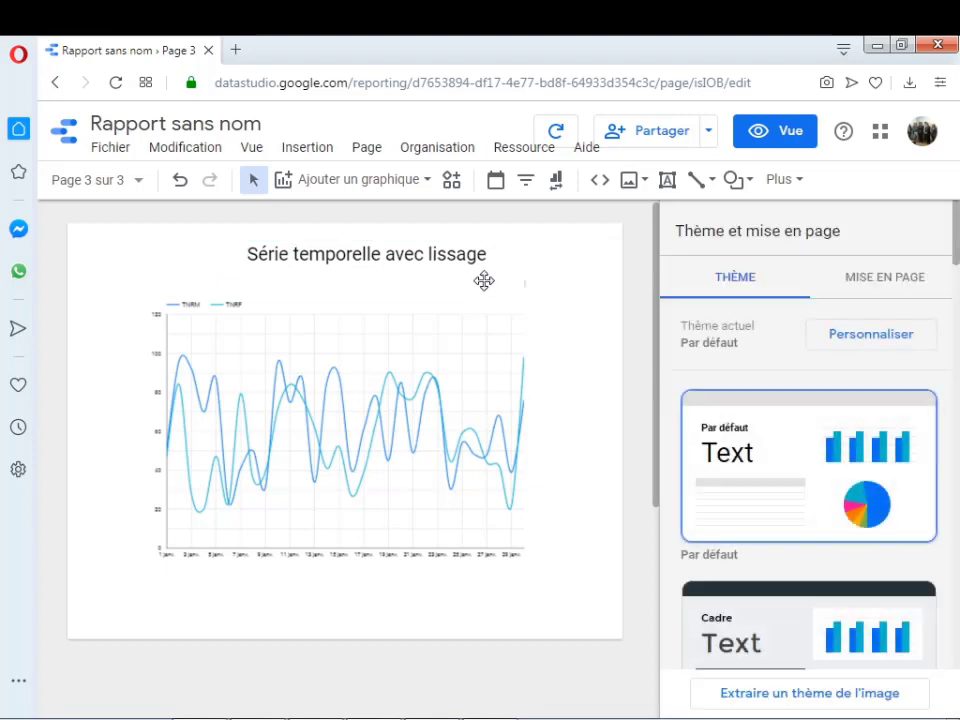
left_click_drag(484, 281, 461, 279)
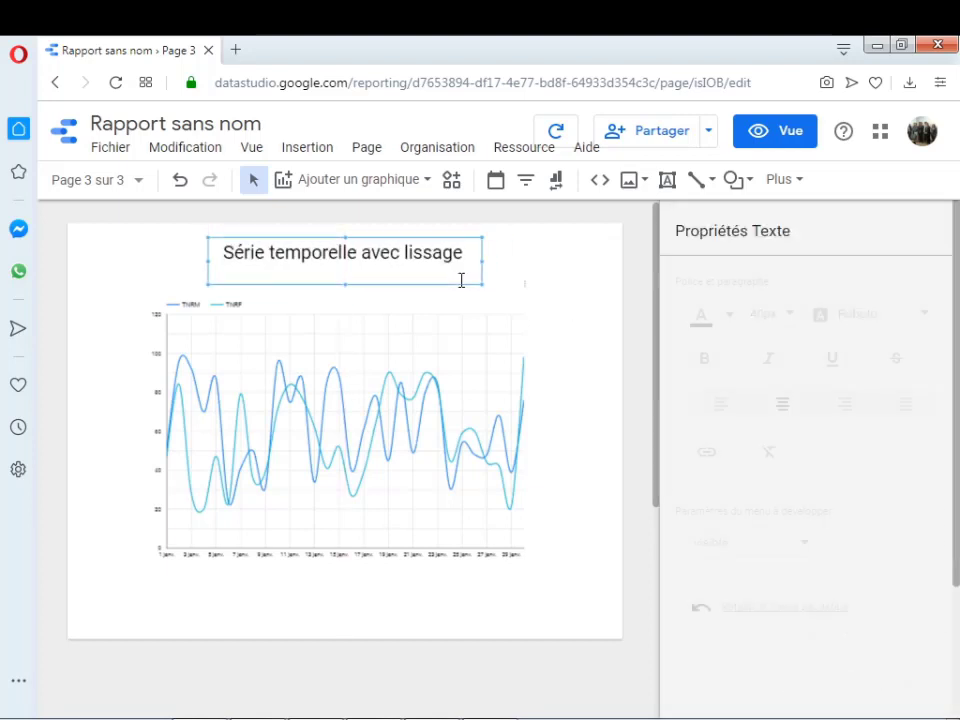
Enlarge the smoothed chart and reposition it centrally beneath the title
left_click(403, 409)
left_click_drag(139, 570, 116, 589)
left_click_drag(259, 534, 291, 542)
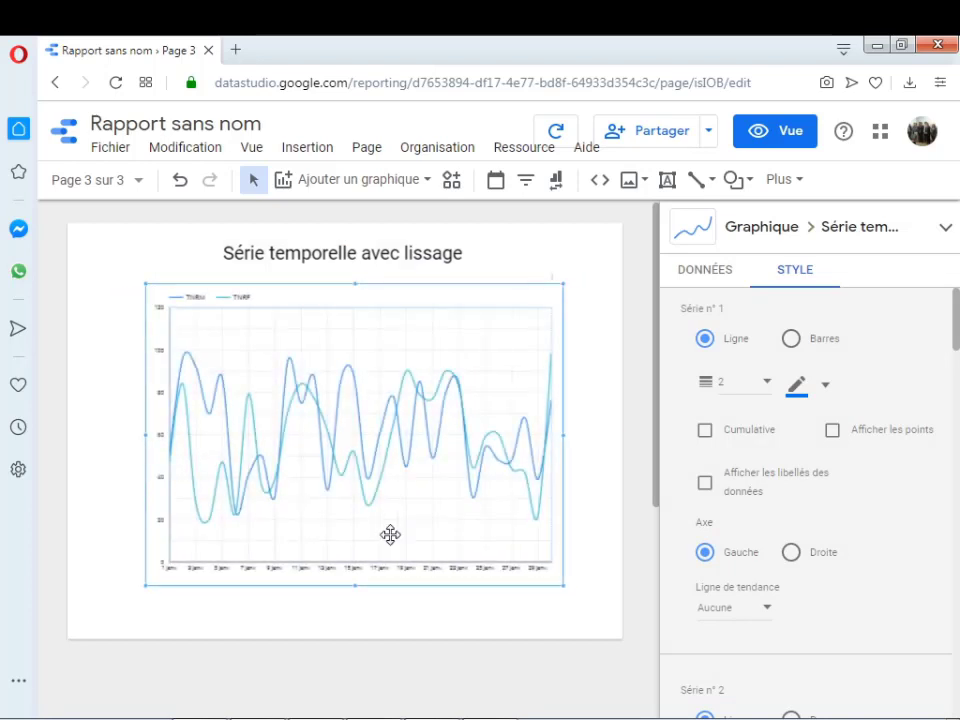
left_click(587, 430)
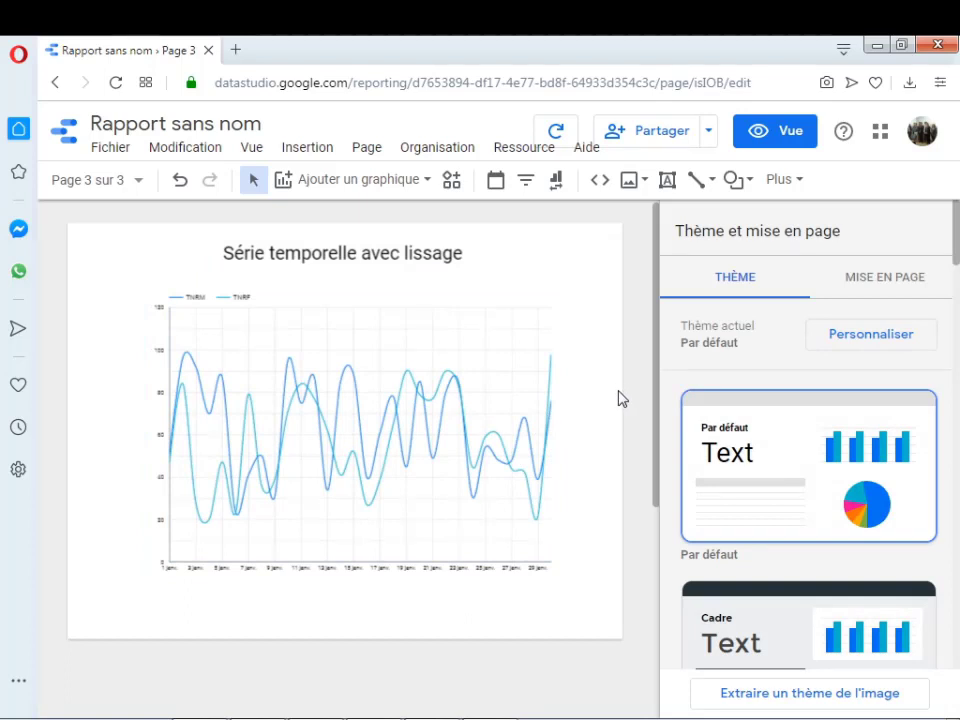
Add a fourth page and place an enlarged time series chart in its middle
left_click(141, 186)
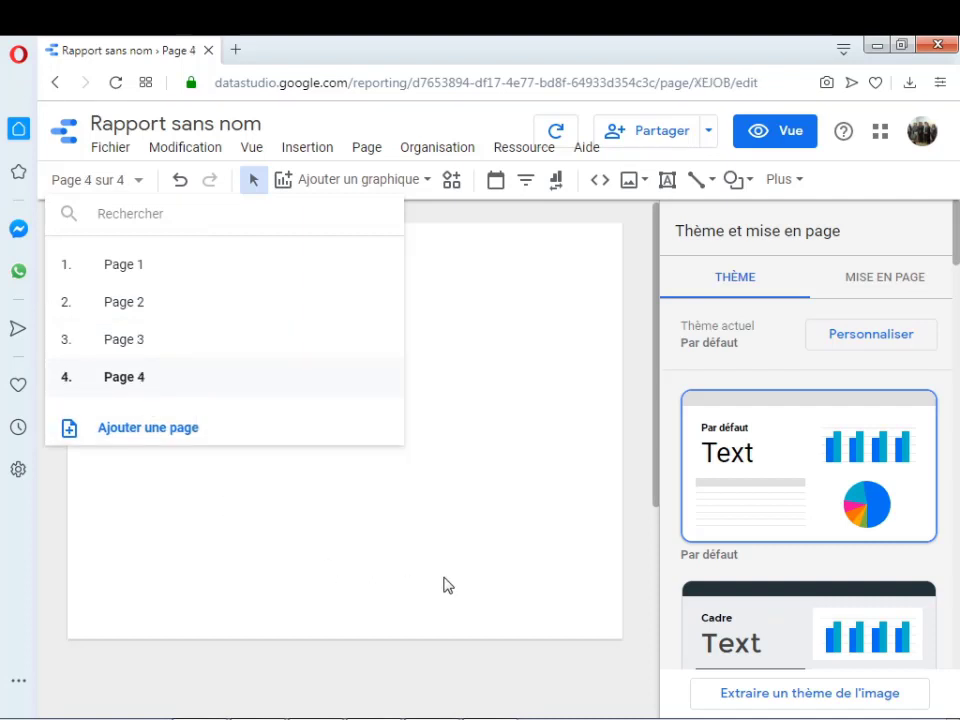
left_click(490, 560)
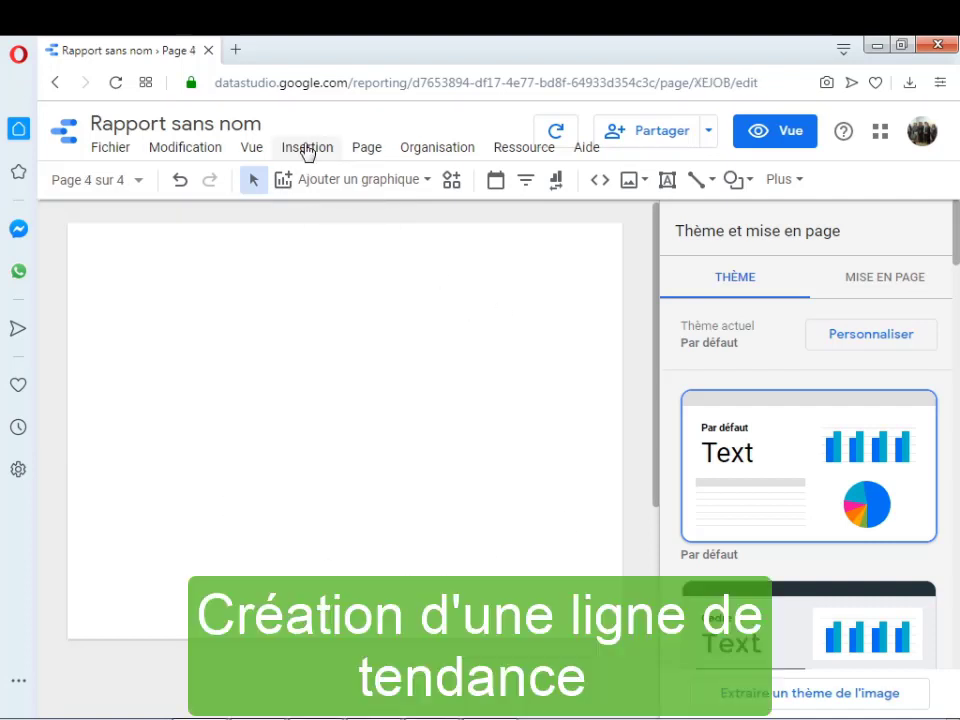
left_click(307, 147)
left_click(315, 170)
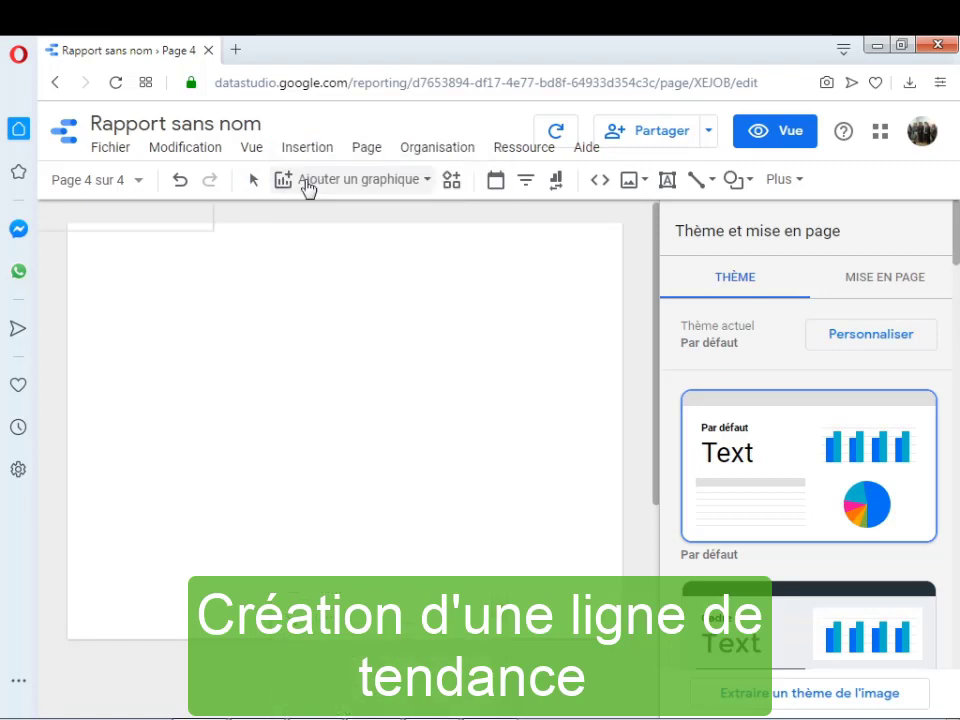
left_click(155, 304)
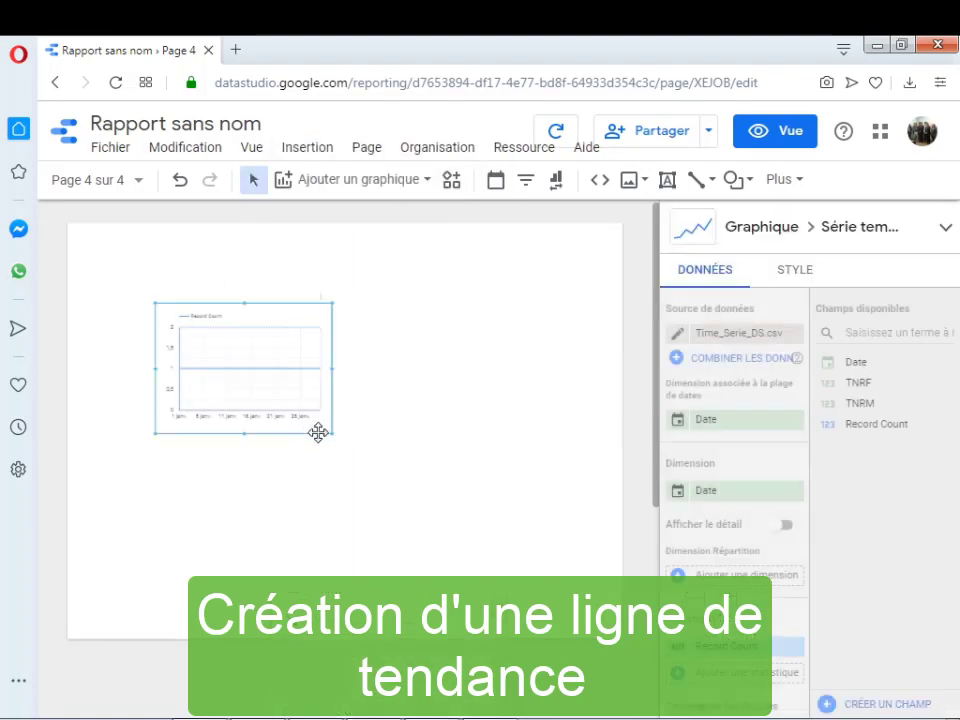
left_click_drag(332, 432, 550, 567)
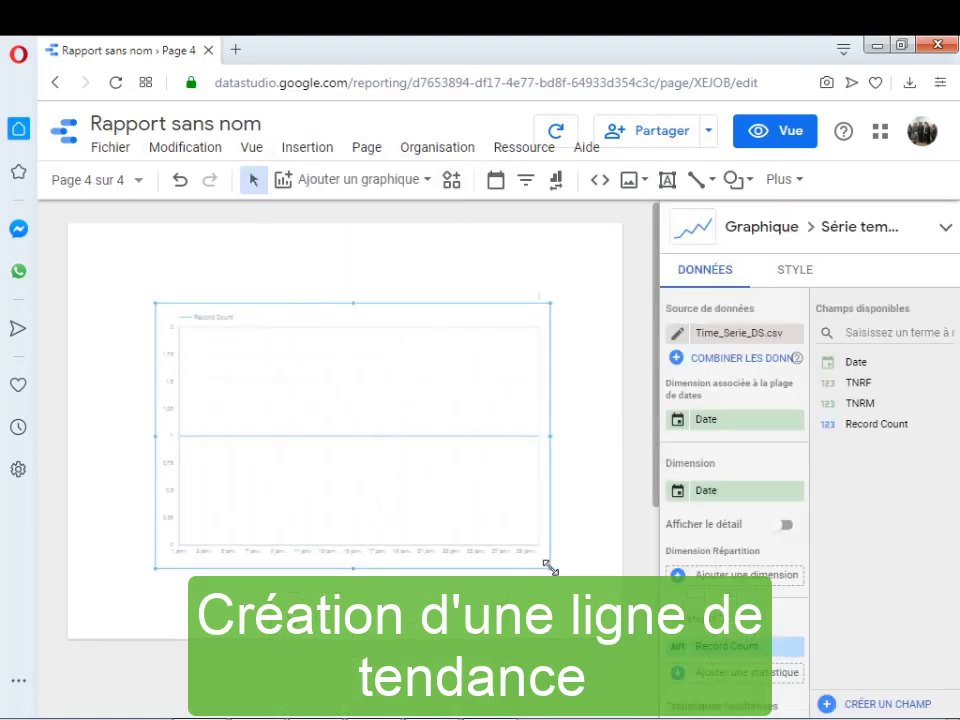
mouse_move(470, 505)
left_mouse_down()
mouse_move(459, 506)
mouse_move(459, 495)
left_mouse_up()
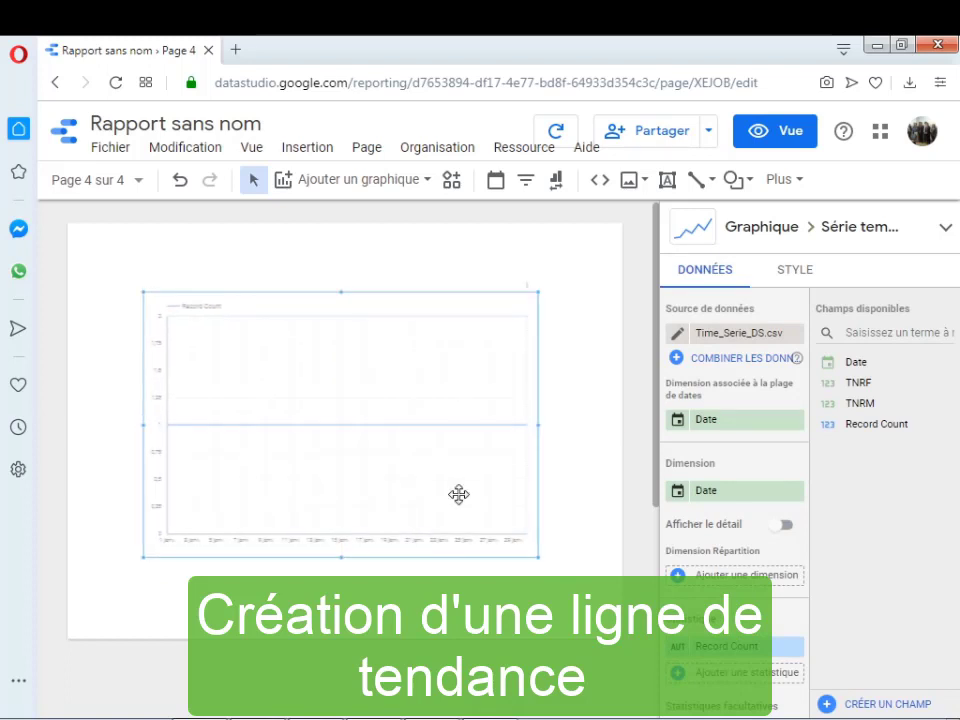
left_click(564, 497)
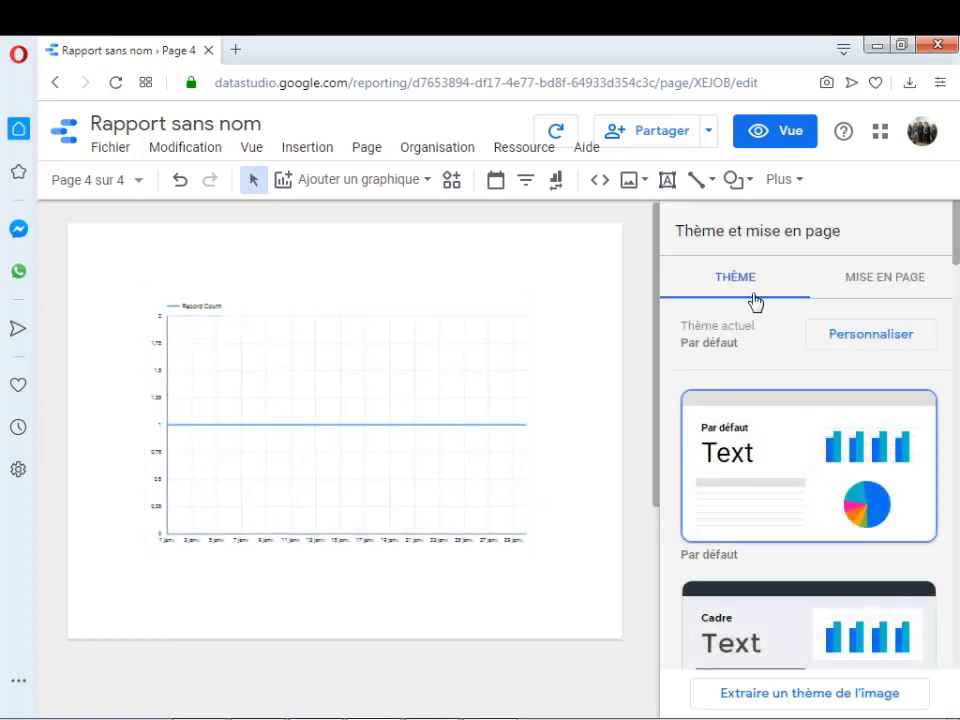
Replace the new chart's Record Count metric with TNRF and remove its date range dimension
left_click(454, 369)
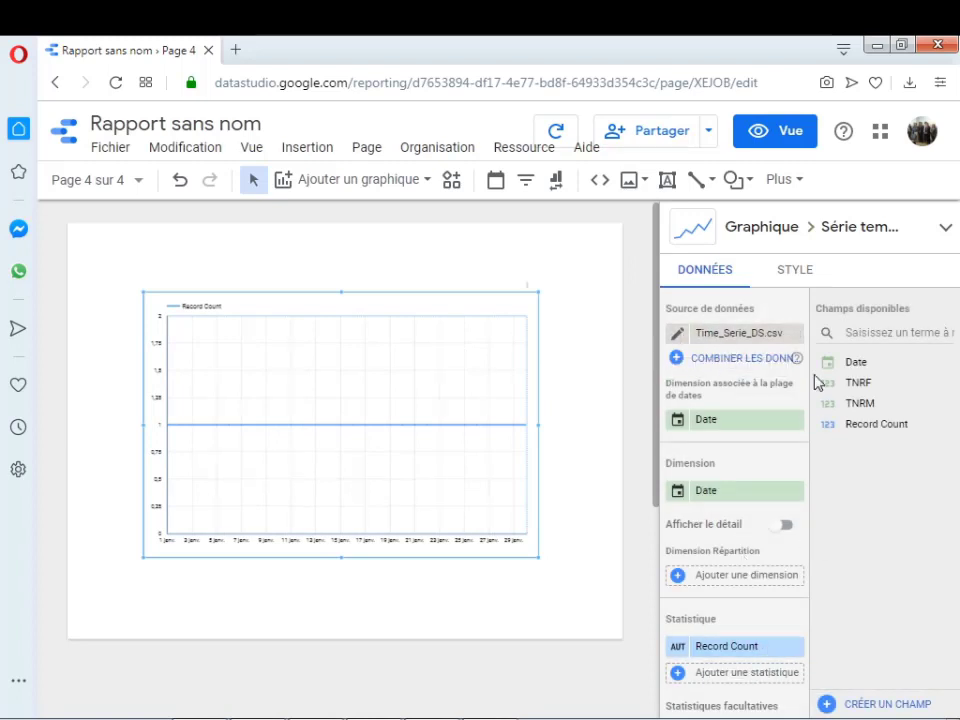
left_click_drag(798, 487, 706, 657)
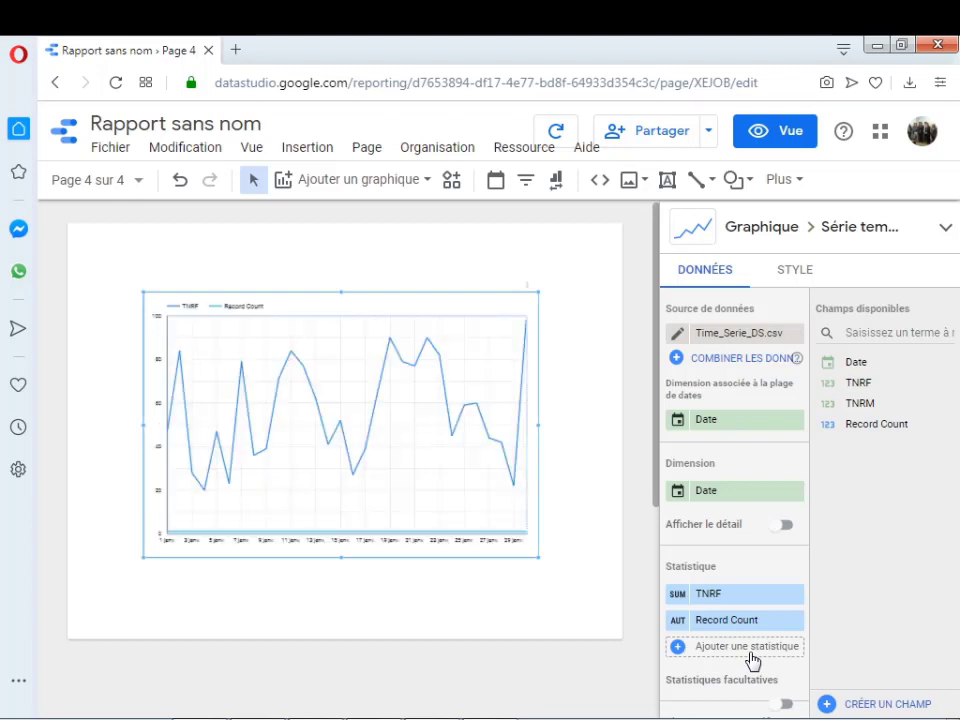
left_click(795, 622)
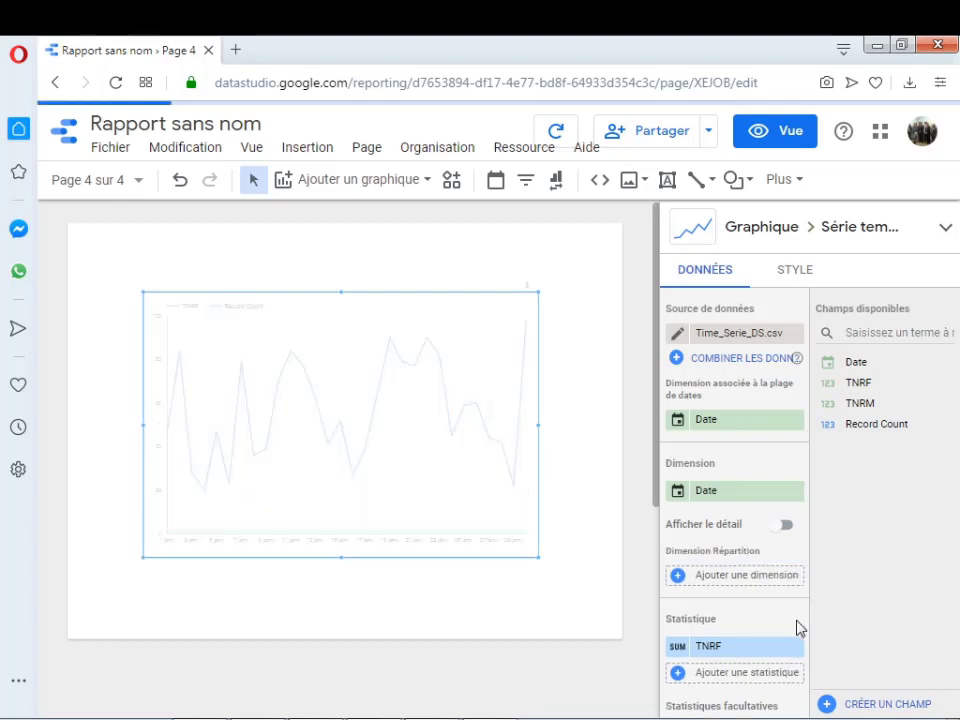
left_click(795, 421)
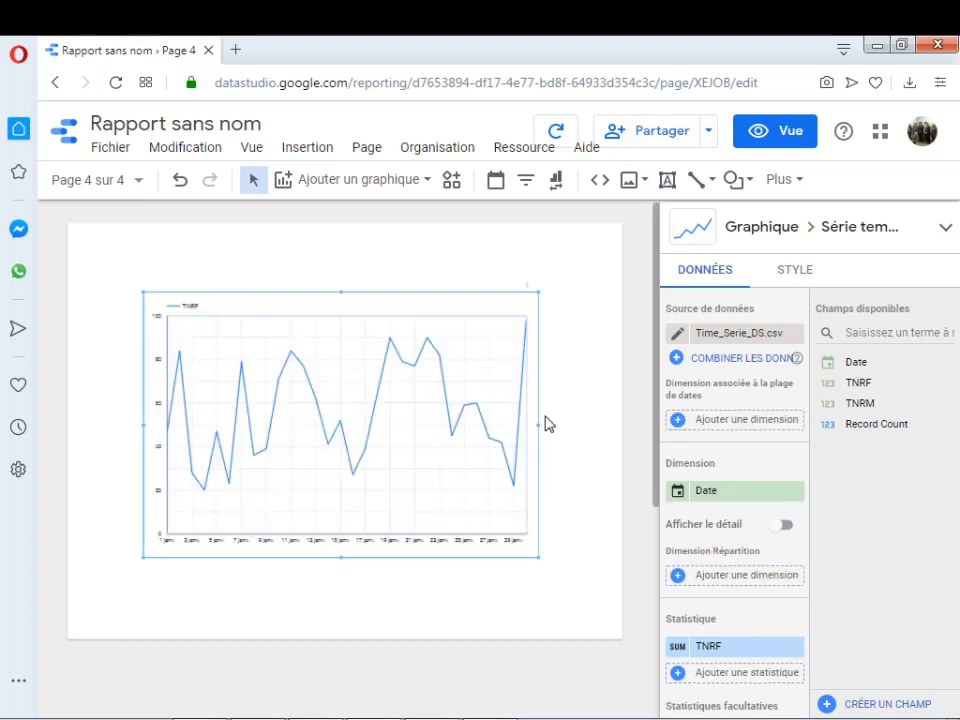
Enlarge the TNRF chart further and center it on the fourth page, leaving room for a title above
left_click_drag(454, 343, 447, 320)
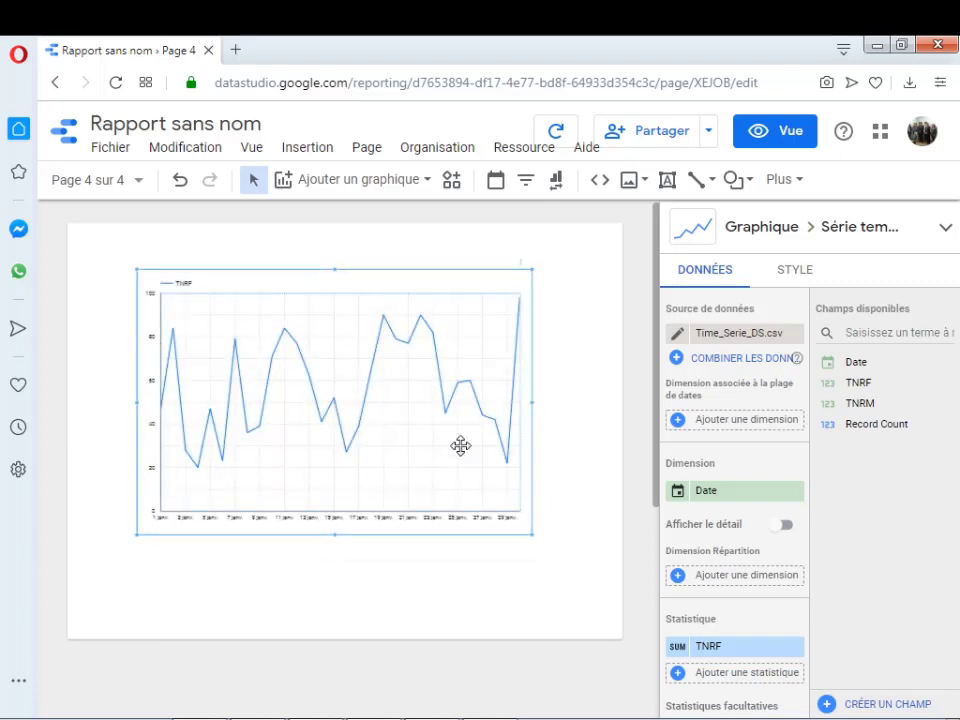
left_click_drag(531, 537, 570, 587)
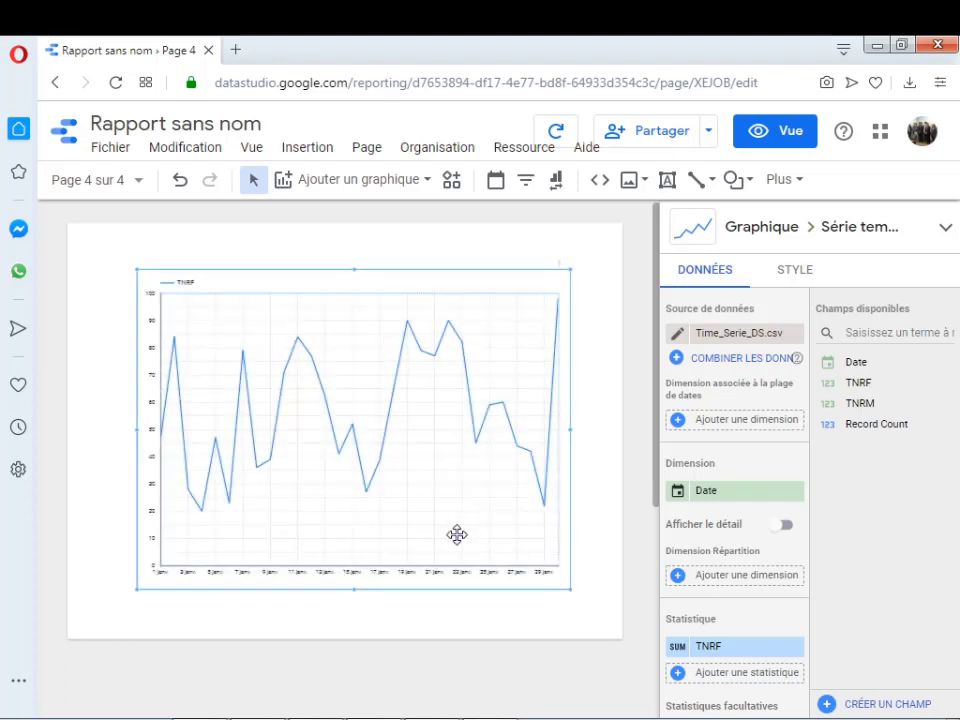
mouse_move(456, 535)
left_mouse_down()
mouse_move(439, 531)
mouse_move(450, 544)
mouse_move(446, 535)
left_mouse_up()
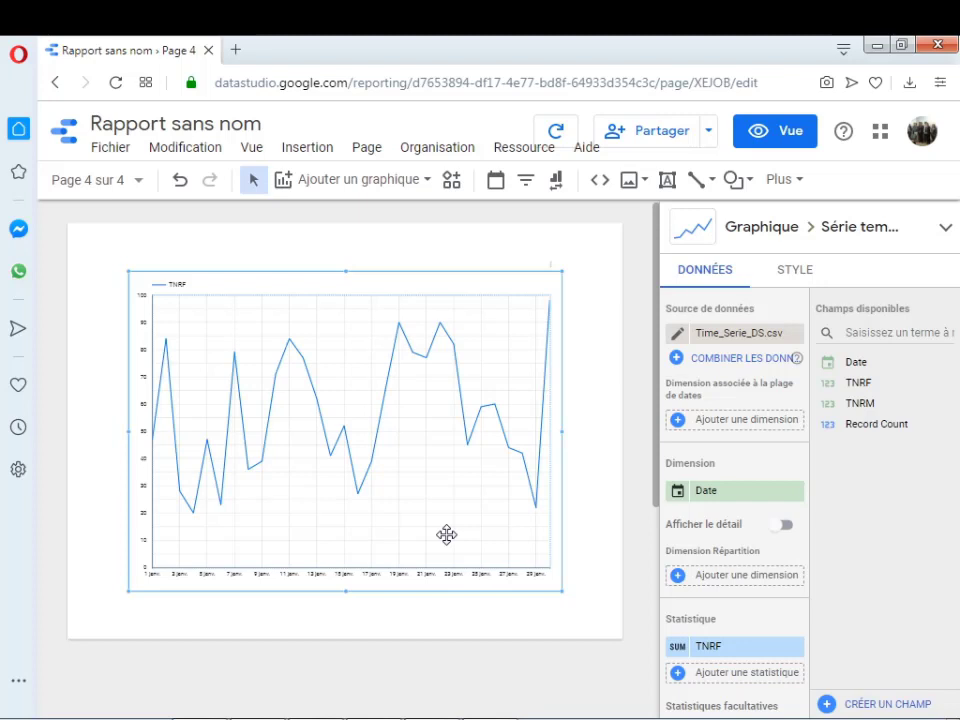
Add a linear trend line to the TNRF series and set its thickness to 5
left_click(796, 282)
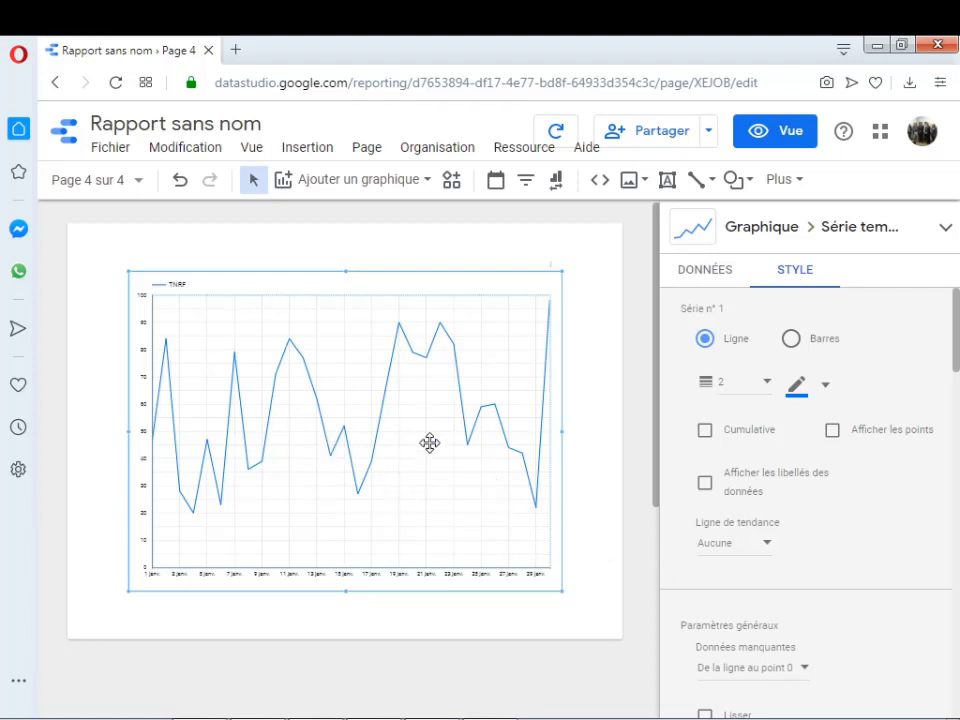
left_click(767, 548)
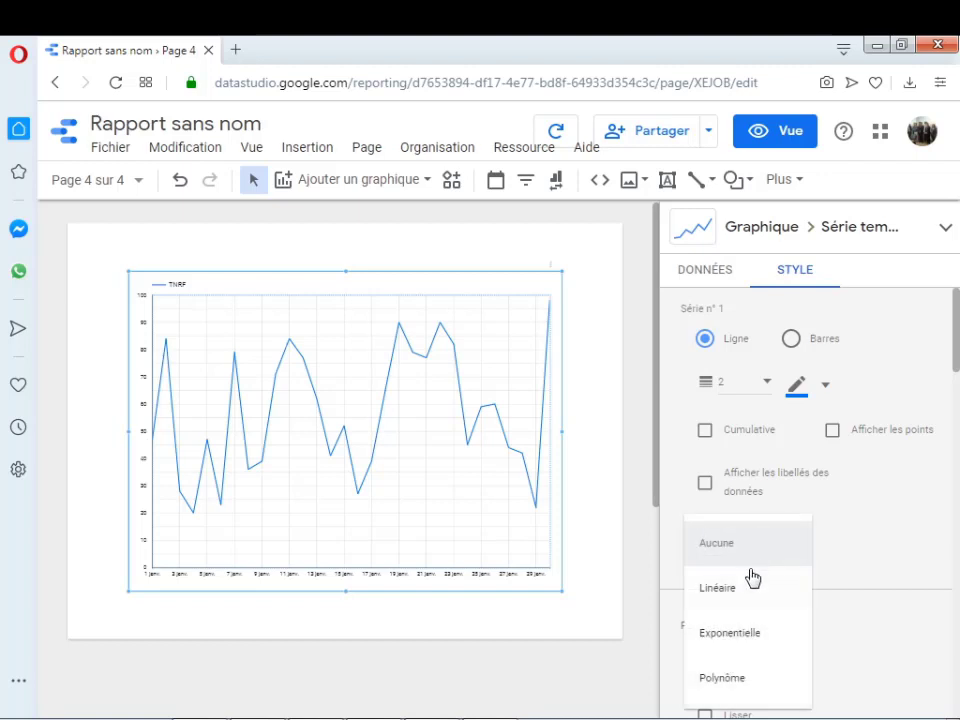
left_click(712, 600)
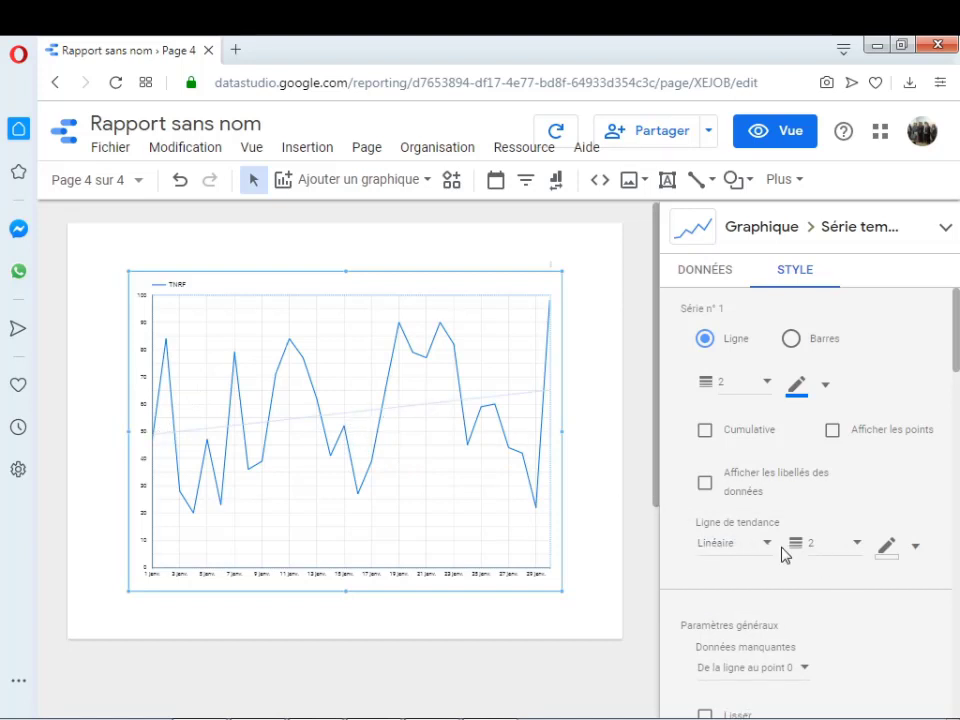
left_click(858, 546)
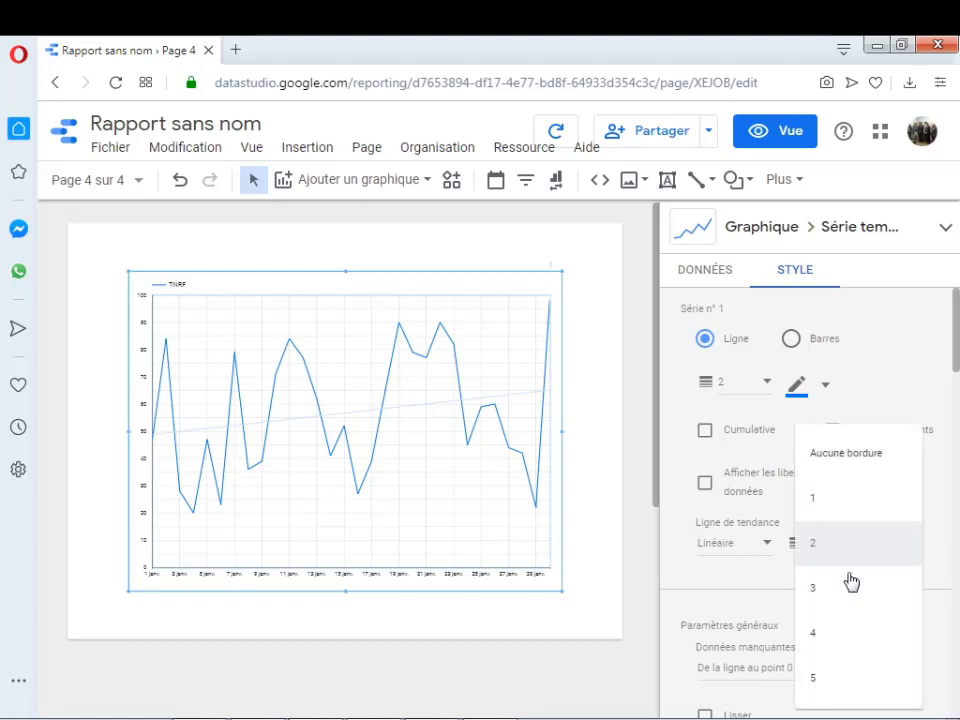
left_click(824, 677)
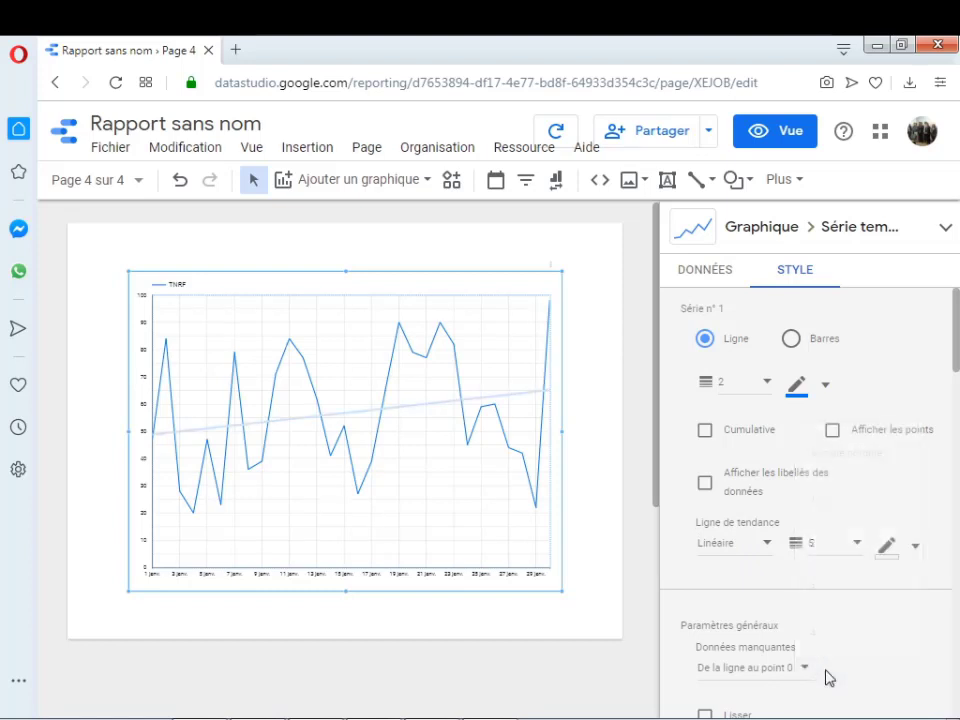
Color the trend line pink and add a text box reading "y =ax+b" over the chart, below the line
left_click(916, 549)
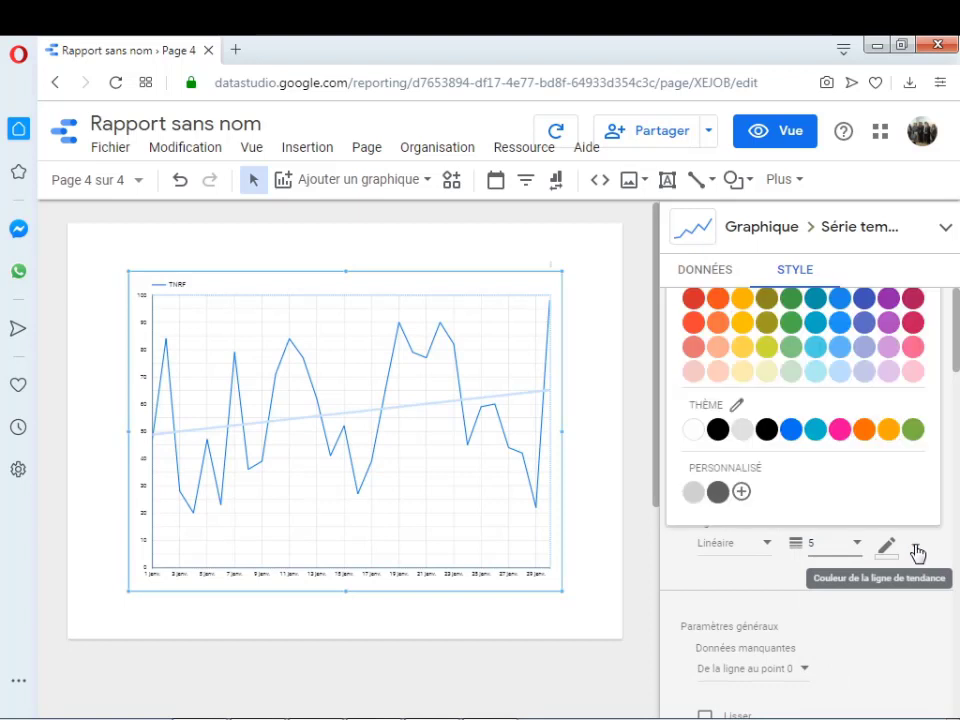
left_click(849, 441)
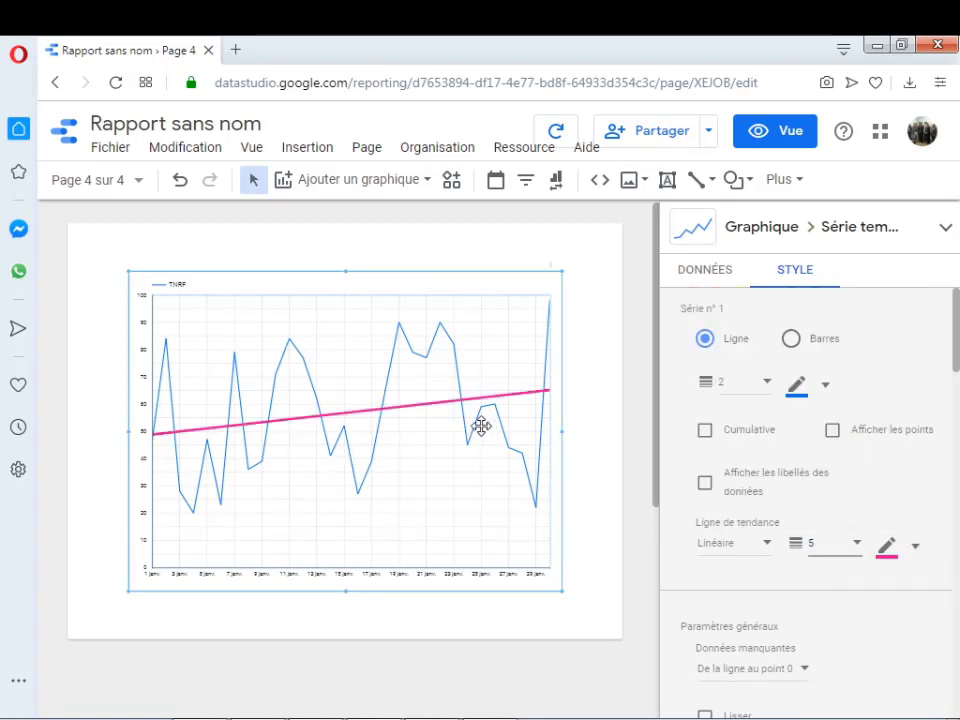
left_click(669, 181)
left_click(403, 448)
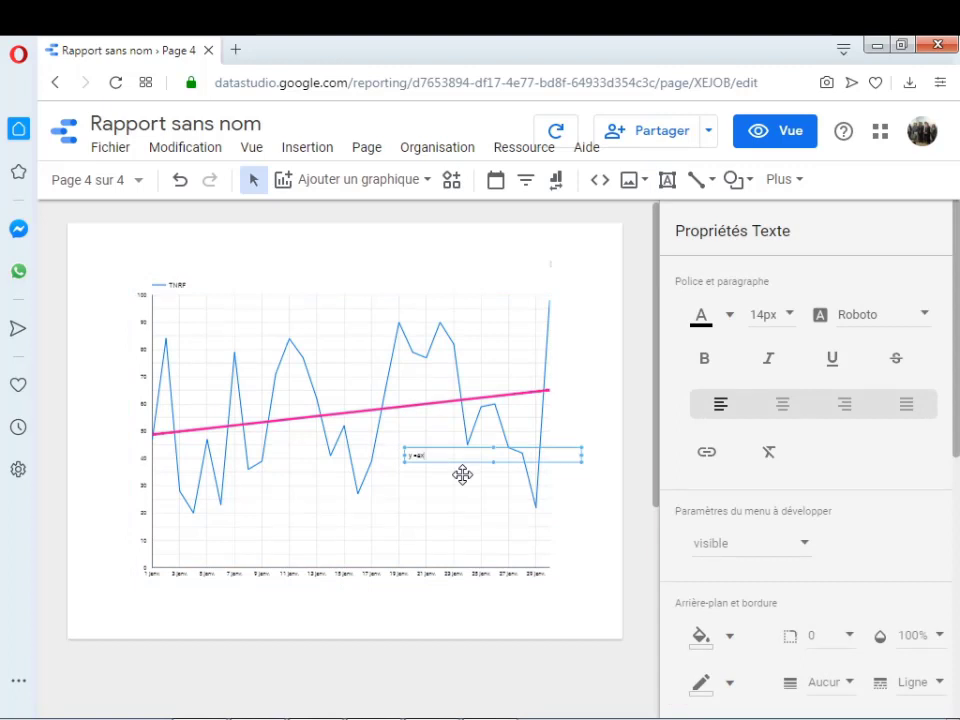
type("y=ax+b")
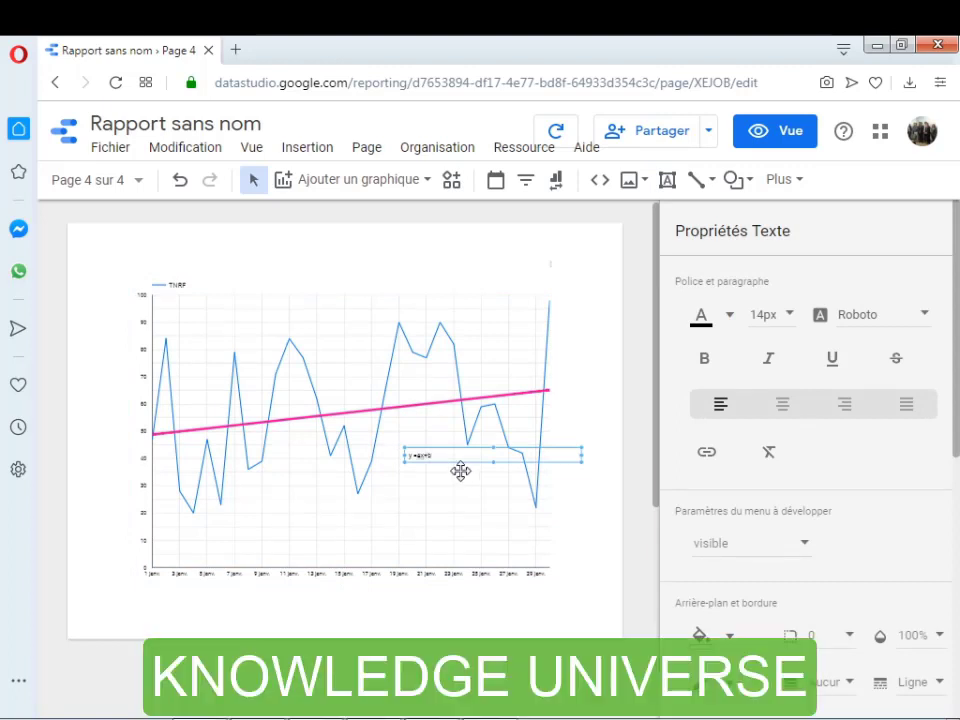
Enlarge the y =ax+b text to 36px and place it just below the trend line in the chart's right half
mouse_move(454, 464)
left_mouse_down()
mouse_move(411, 428)
mouse_move(465, 472)
mouse_move(461, 459)
left_mouse_up()
left_click(428, 455)
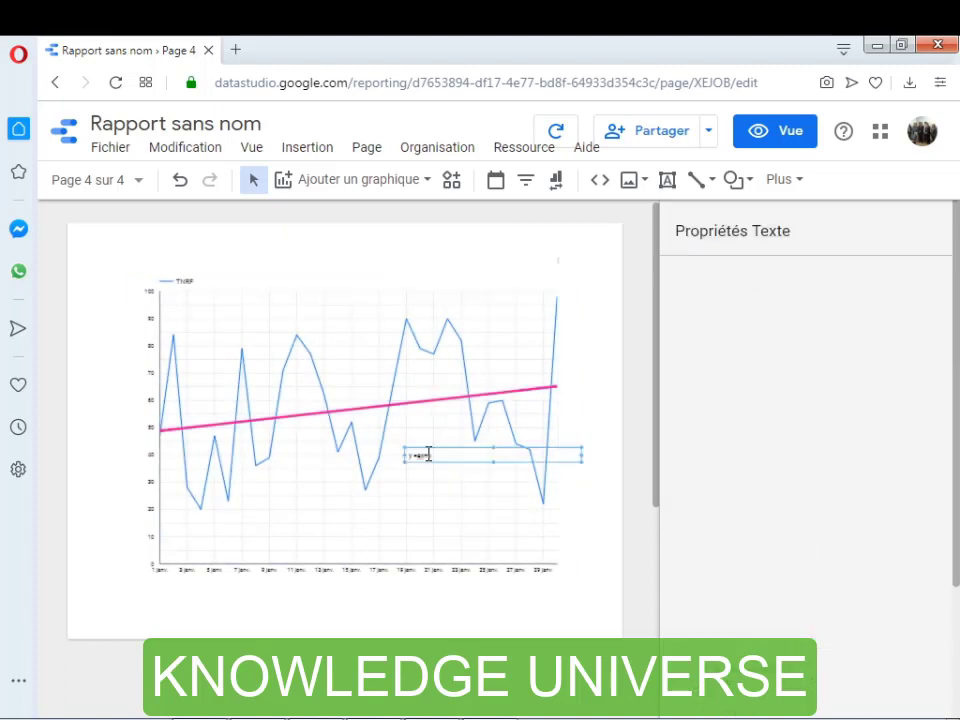
mouse_move(461, 464)
left_mouse_down()
mouse_move(439, 439)
mouse_move(459, 467)
mouse_move(456, 457)
left_mouse_up()
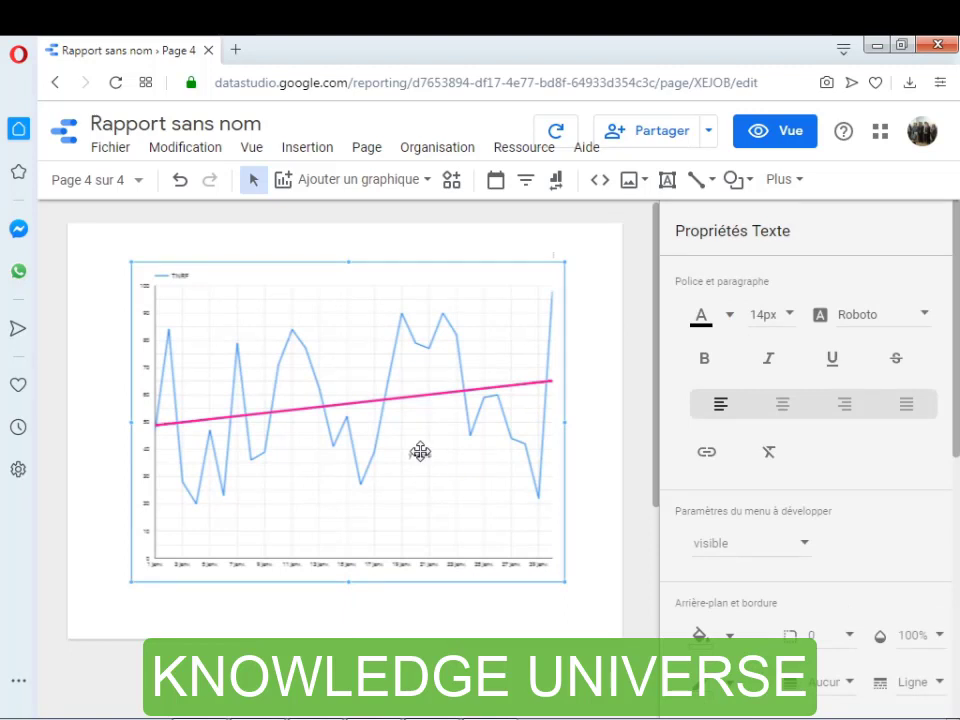
left_click(425, 455)
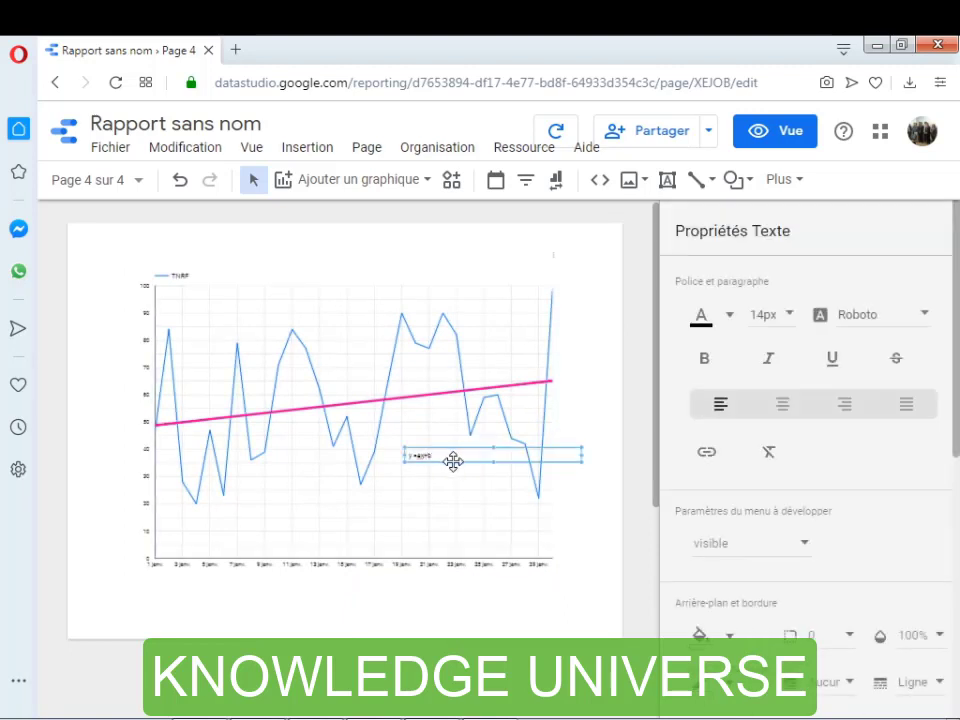
left_click_drag(453, 460, 400, 379)
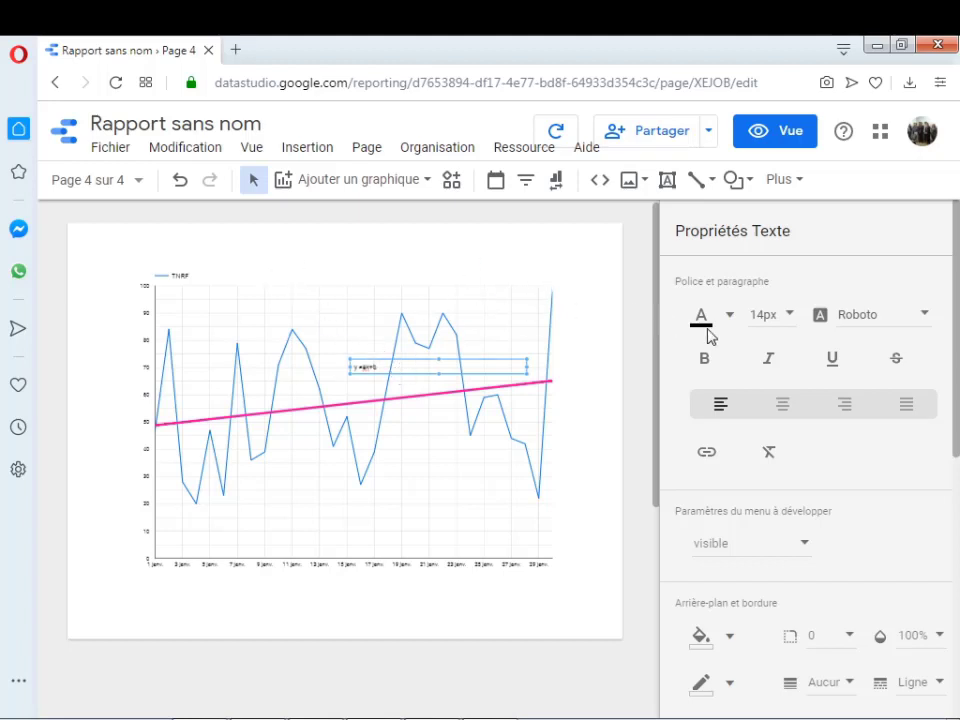
left_click(789, 316)
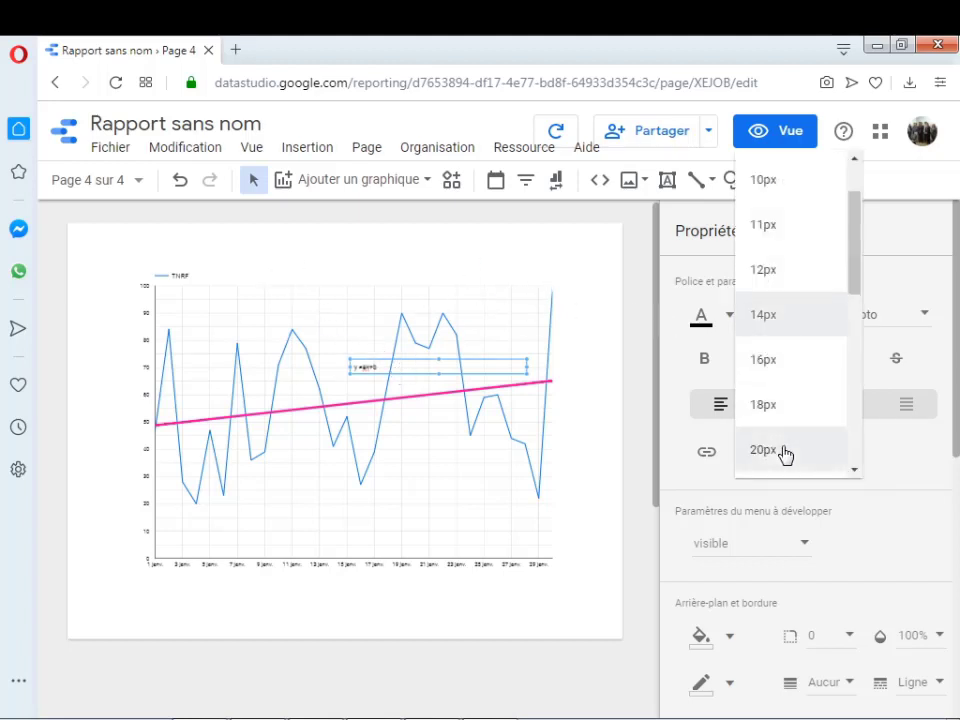
left_click_drag(853, 285, 858, 372)
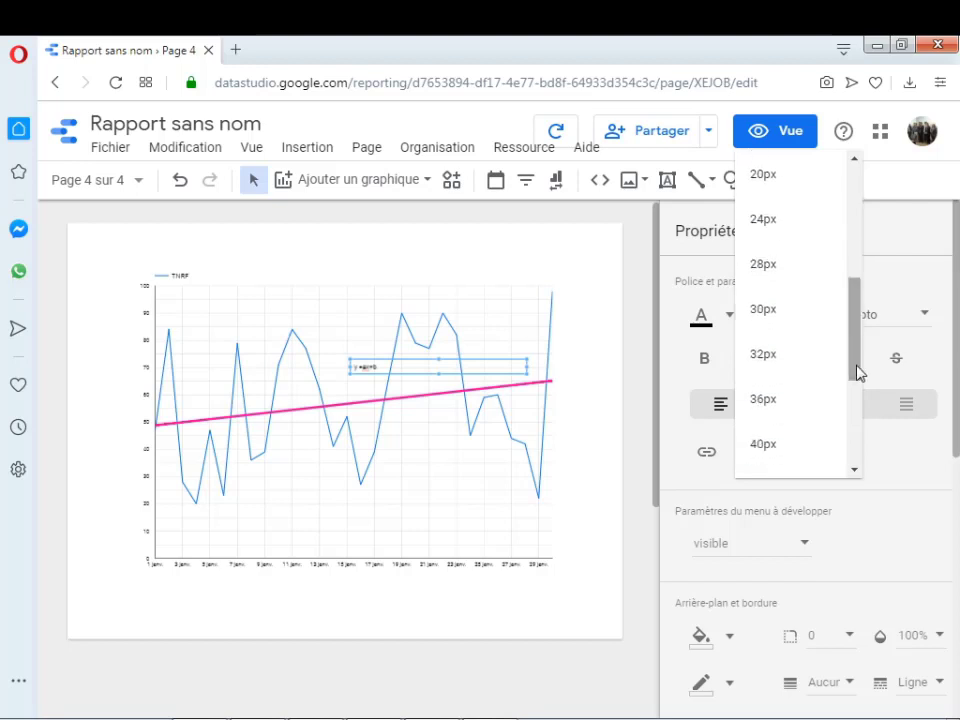
left_click(811, 398)
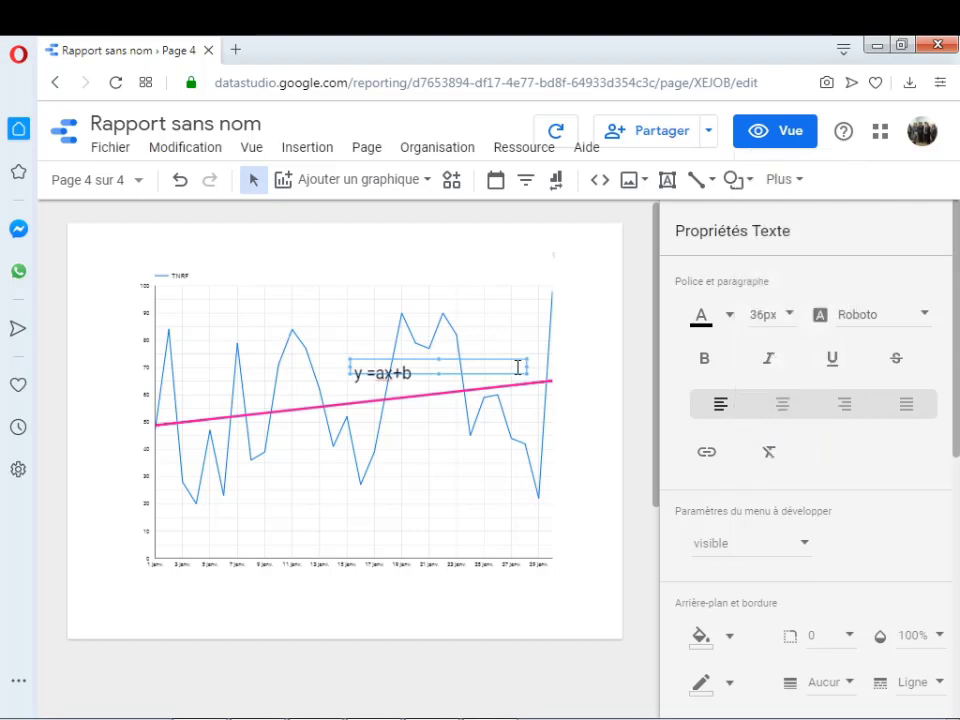
left_click_drag(514, 373, 571, 413)
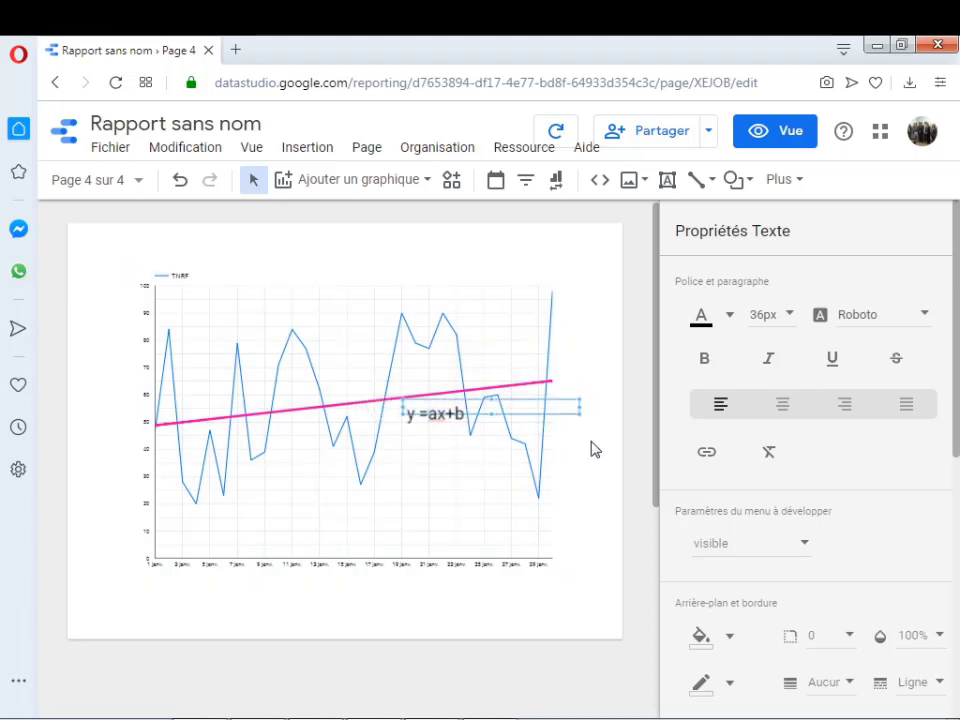
left_click(599, 450)
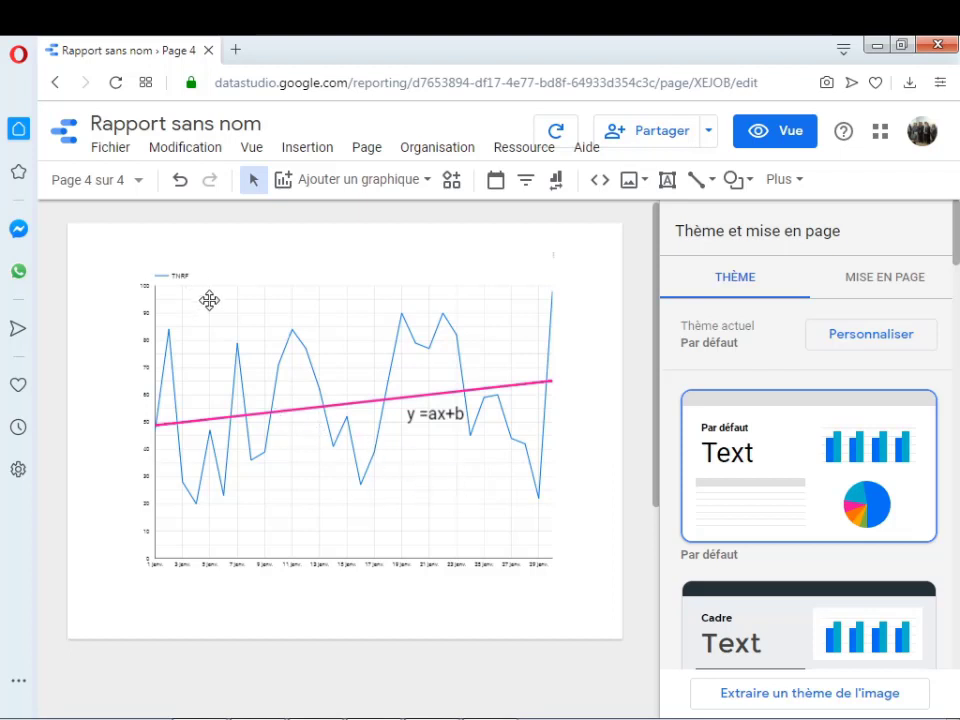
Move the TNRF chart slightly down the page to leave room for a title above it
left_click(239, 309)
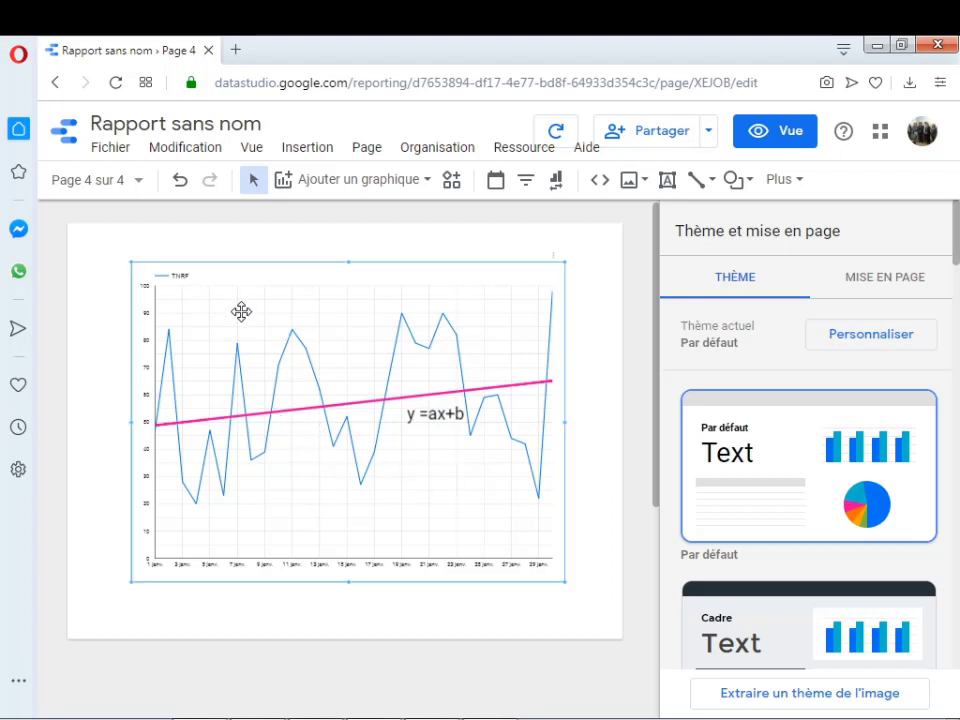
mouse_move(240, 311)
left_mouse_down()
mouse_move(242, 336)
mouse_move(242, 327)
left_mouse_up()
left_click(331, 256)
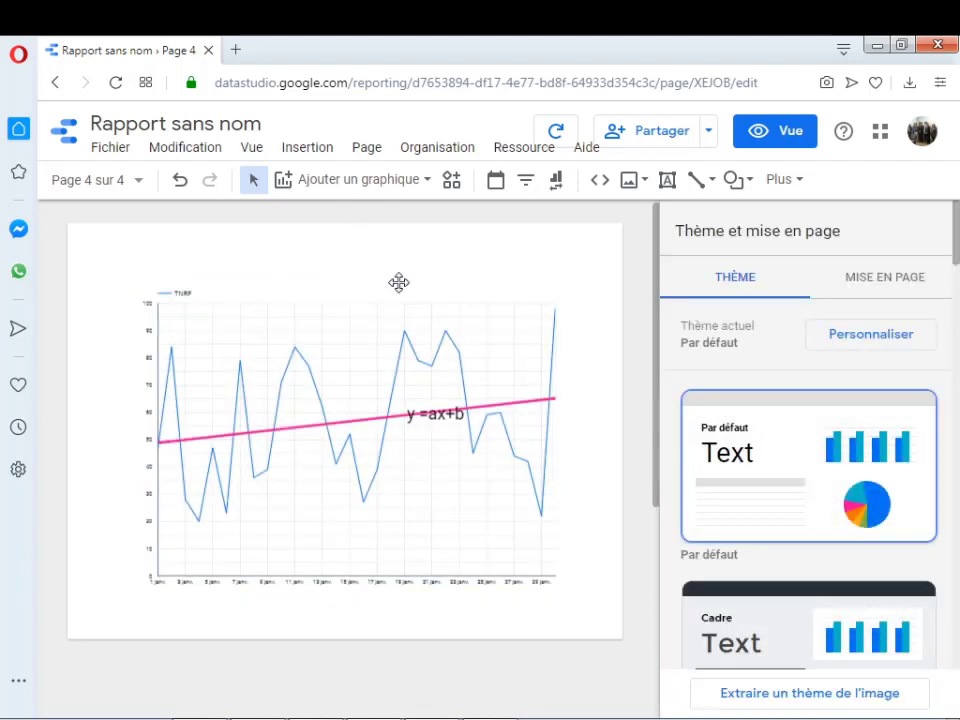
Add a wide text box above the chart with the centered title "Série temporelle avec une ligne de tendance"
left_click(669, 183)
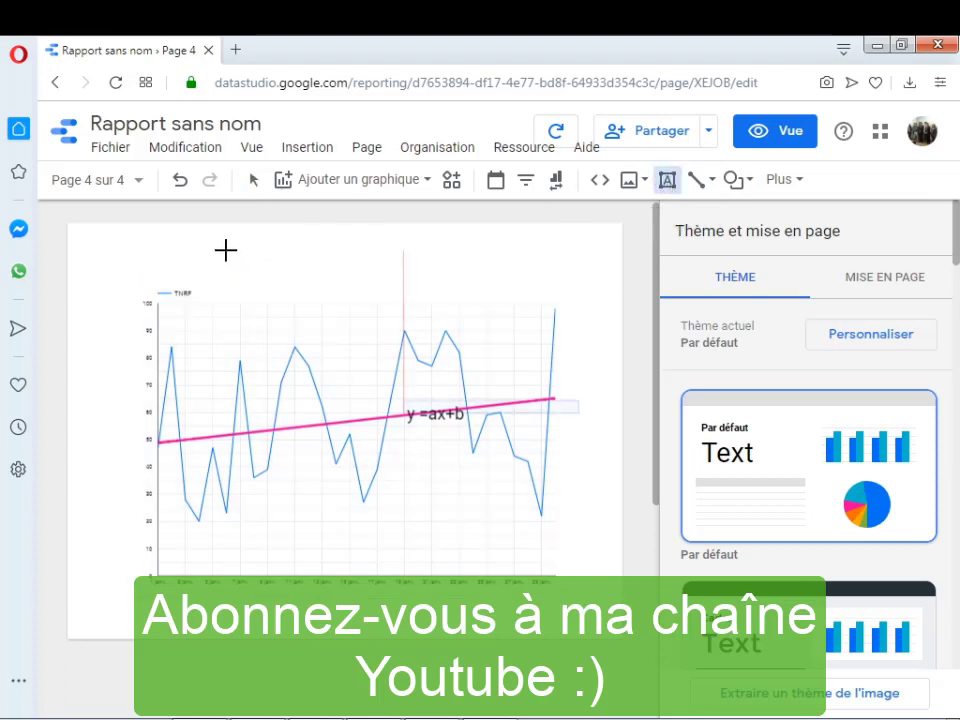
left_click_drag(226, 251, 540, 287)
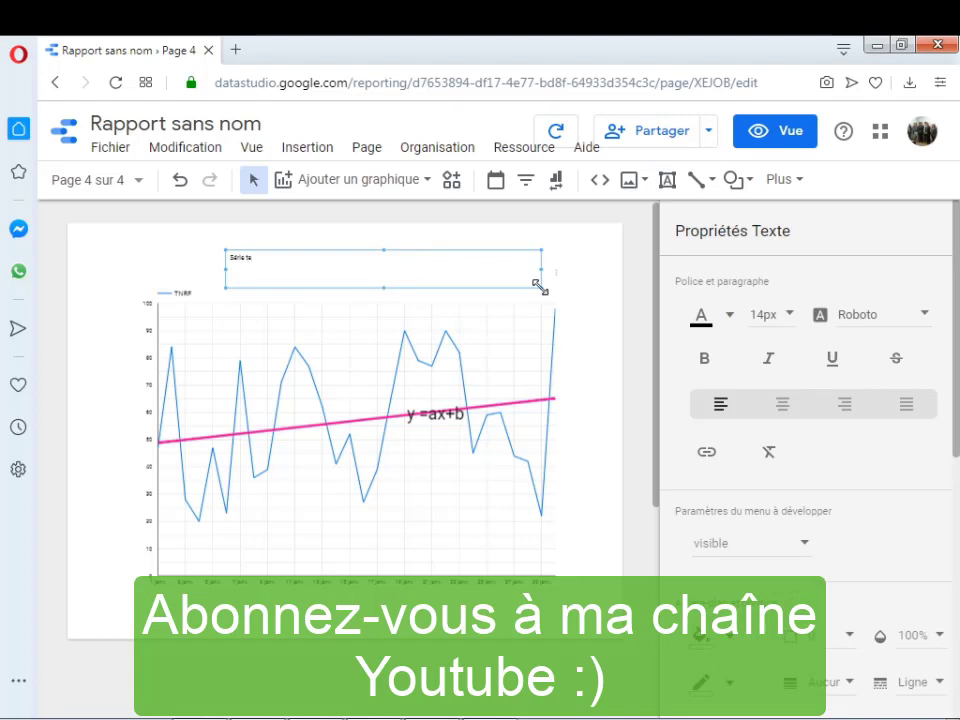
type("Série temporelle avec une ligne de tendance")
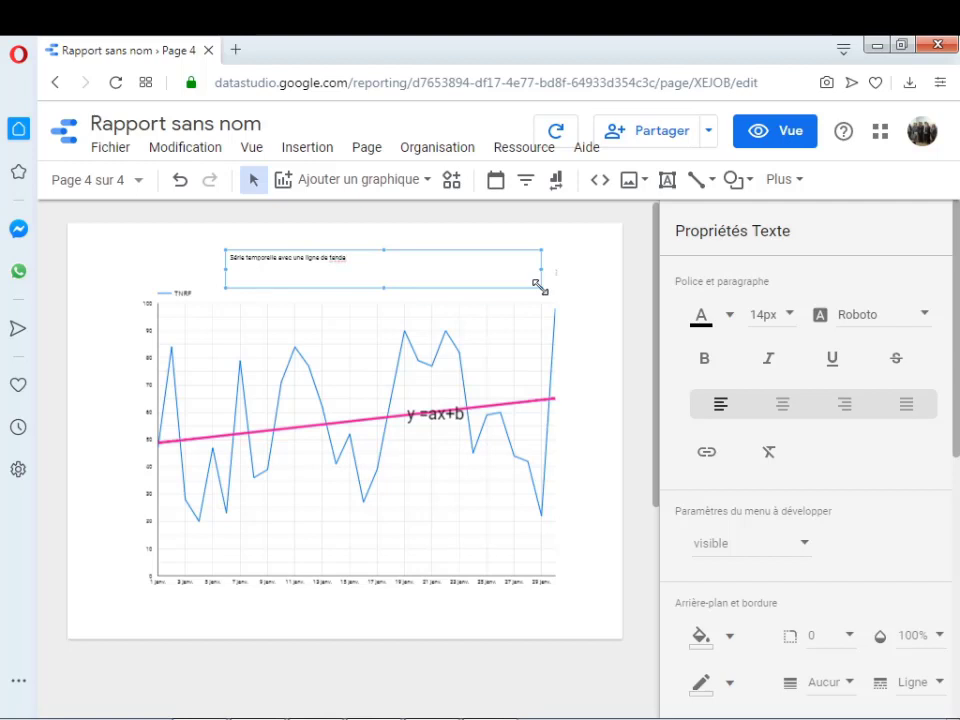
left_click(782, 405)
Try to enlarge the title's font size to 30px and 32px without selecting its text
left_click(795, 317)
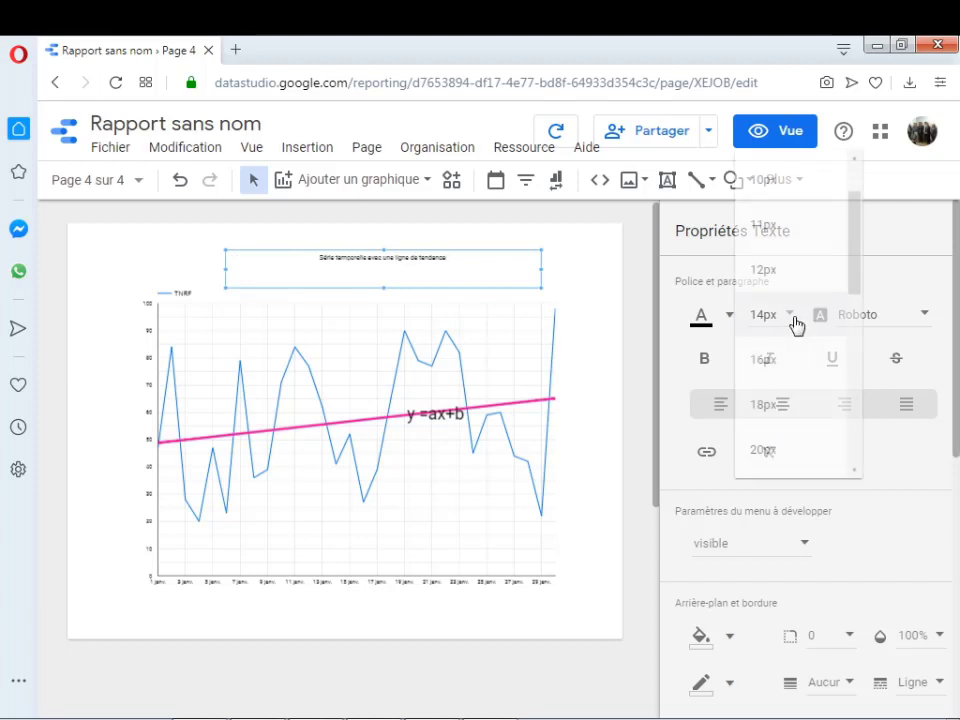
left_click_drag(851, 289, 853, 332)
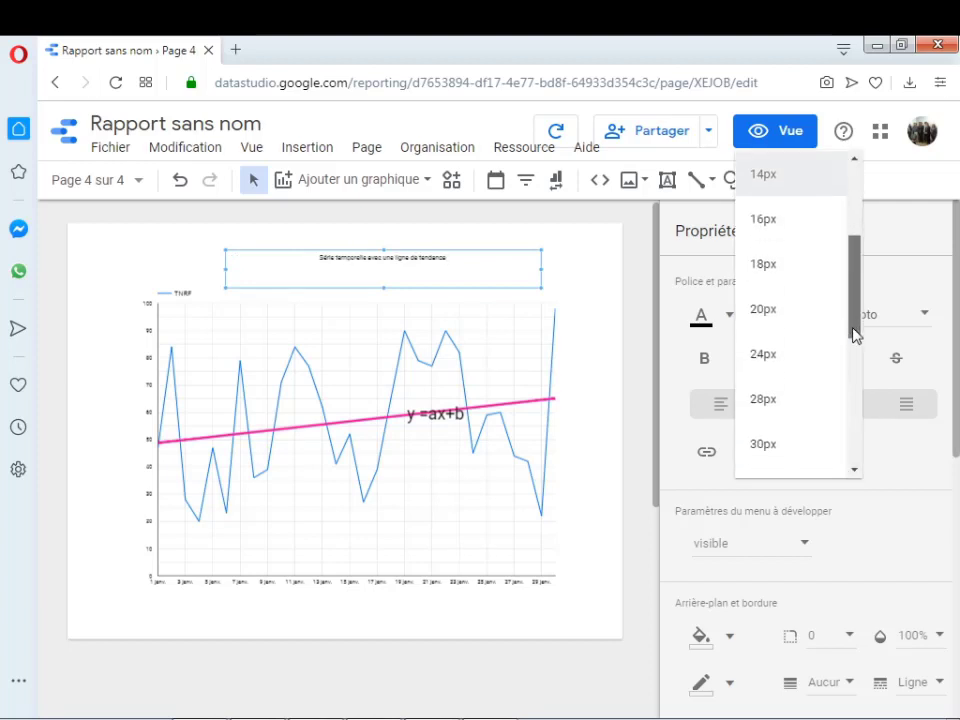
left_click(810, 446)
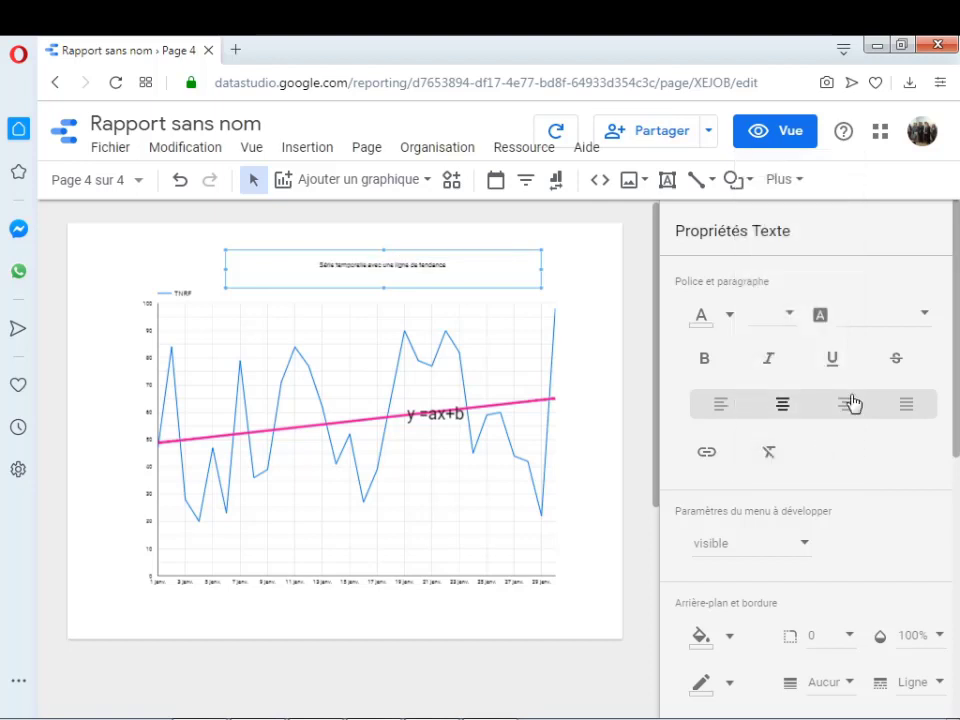
left_click(796, 325)
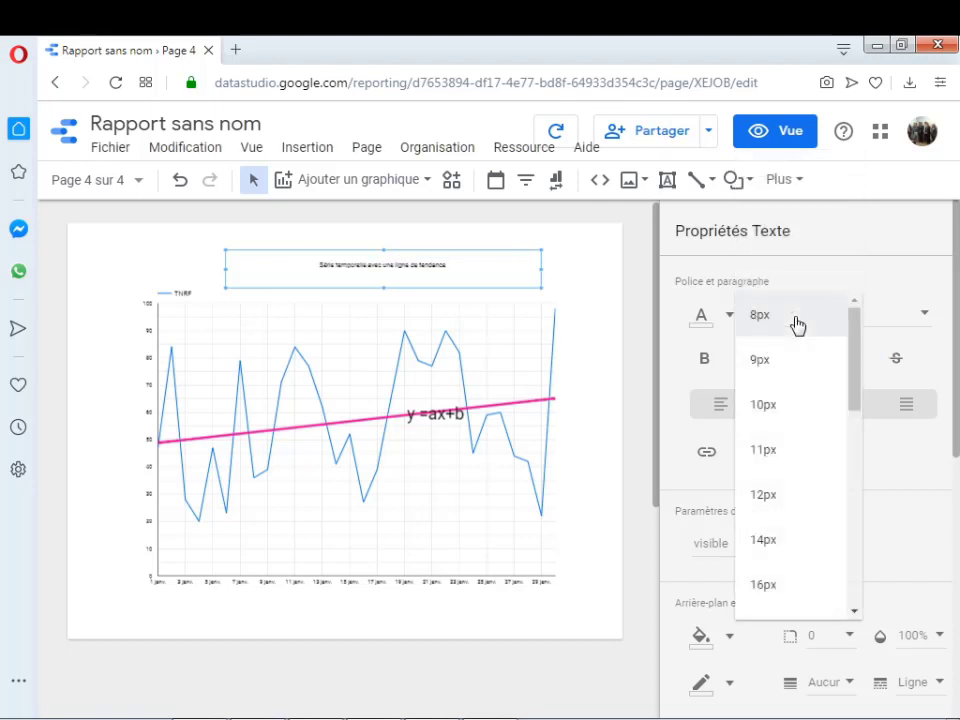
left_click_drag(855, 407, 855, 486)
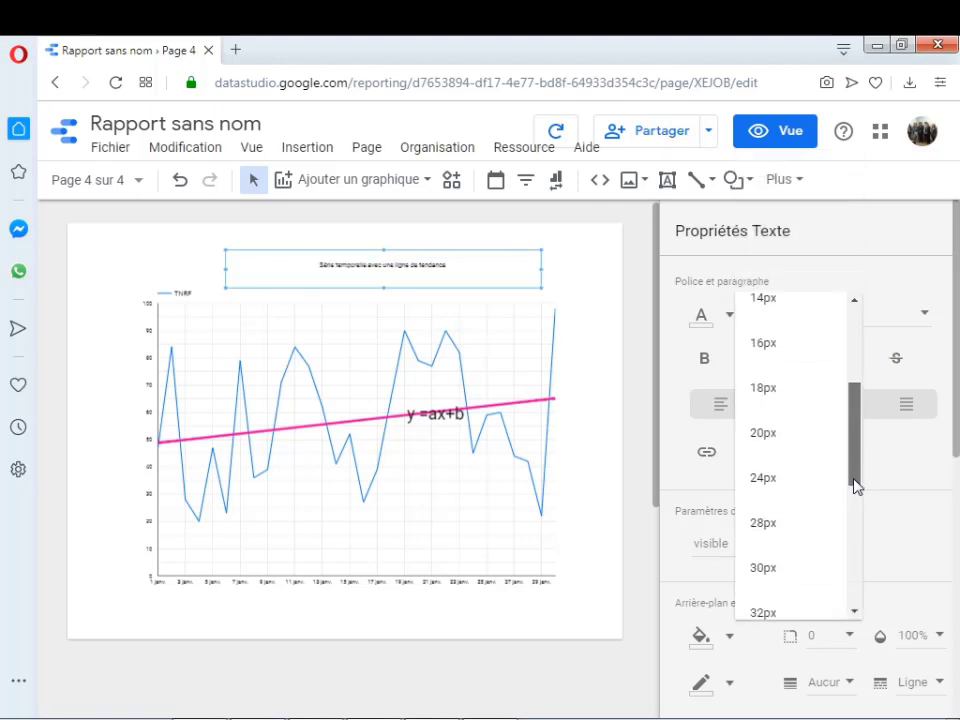
left_click(781, 614)
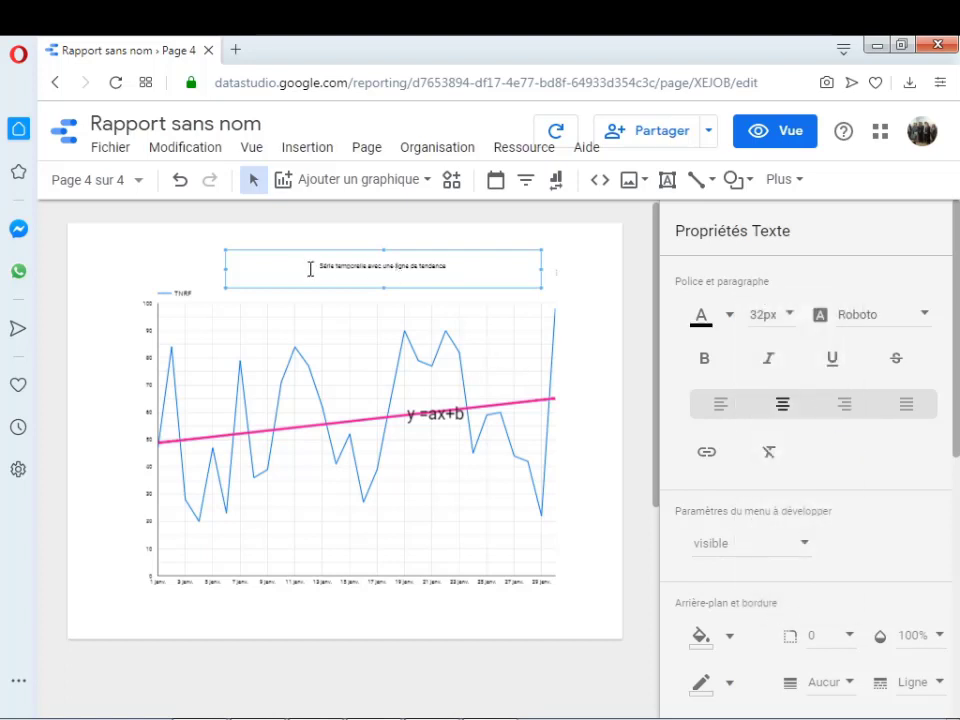
Select the whole title text and set its font size to 40px
left_click_drag(306, 266, 482, 273)
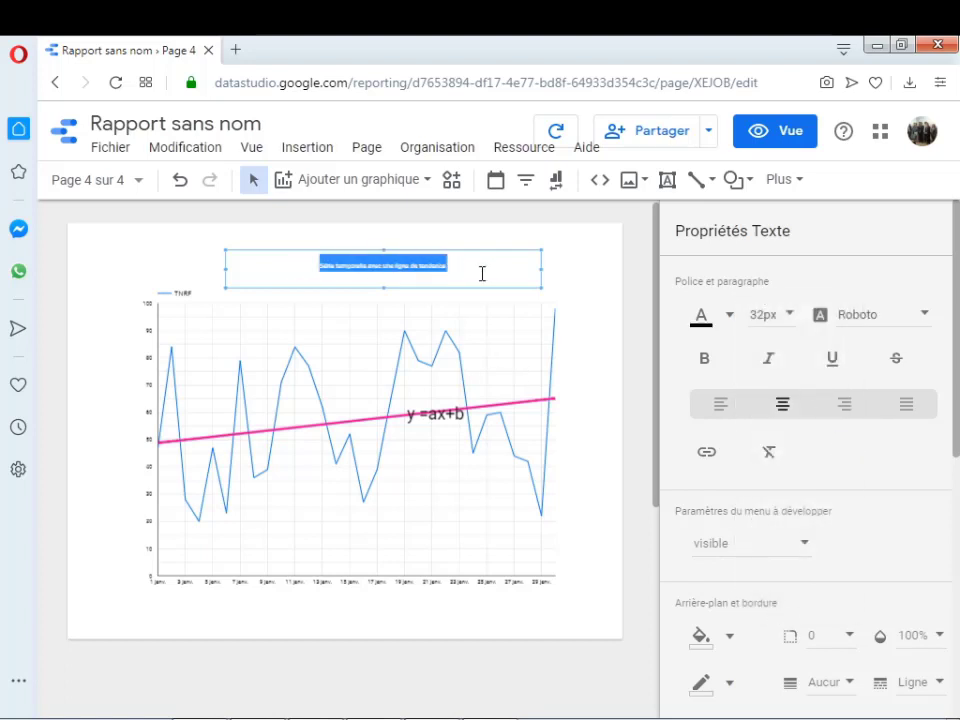
left_click(790, 315)
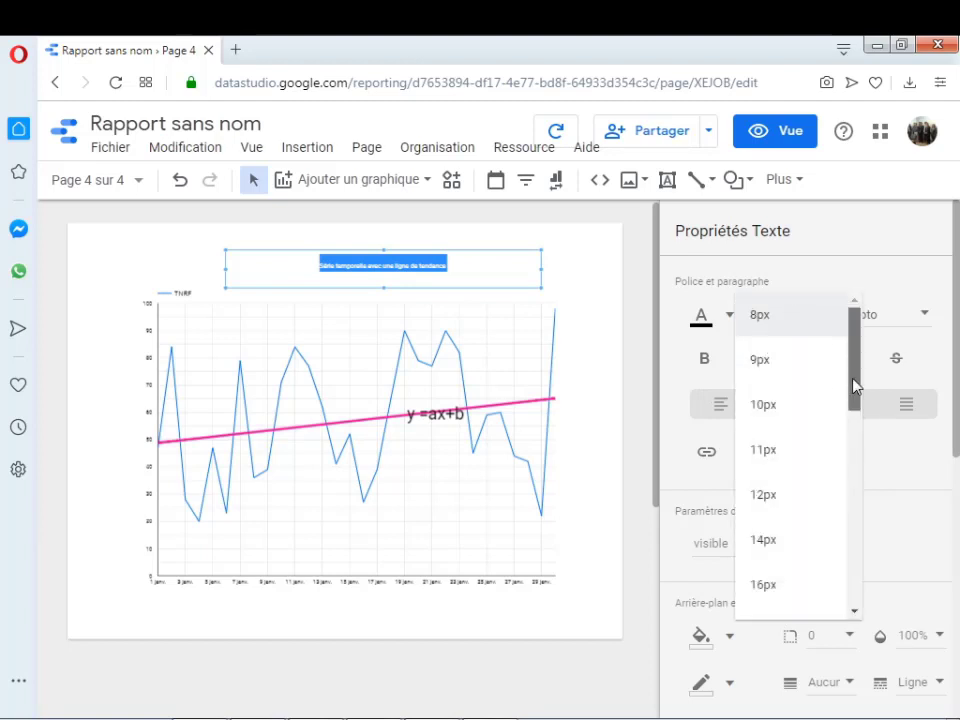
left_click_drag(855, 386, 864, 519)
left_click(806, 530)
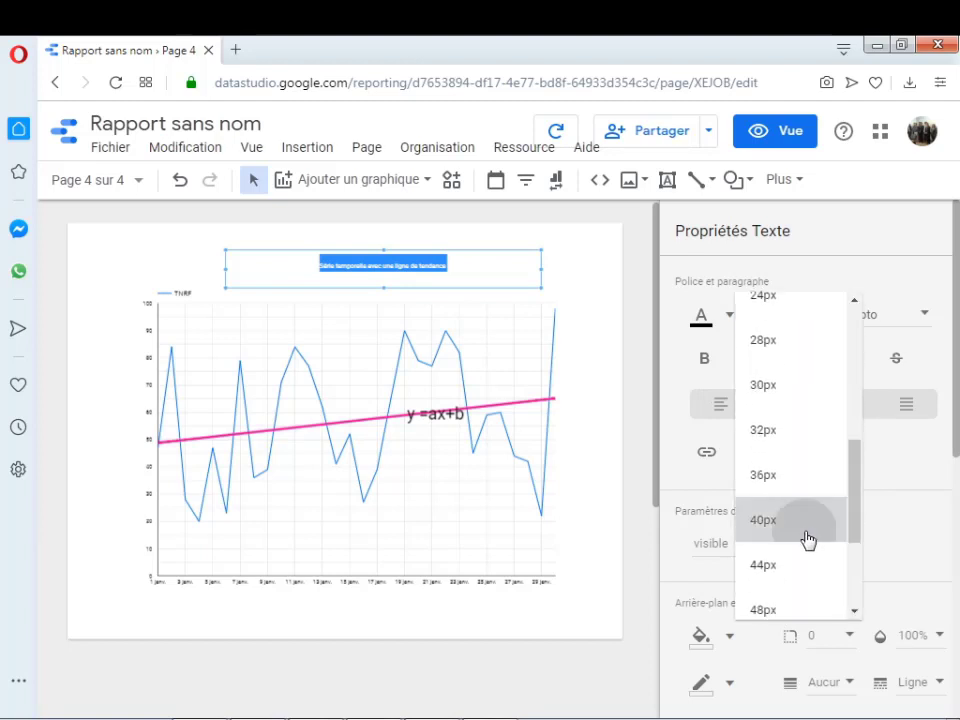
left_click(643, 360)
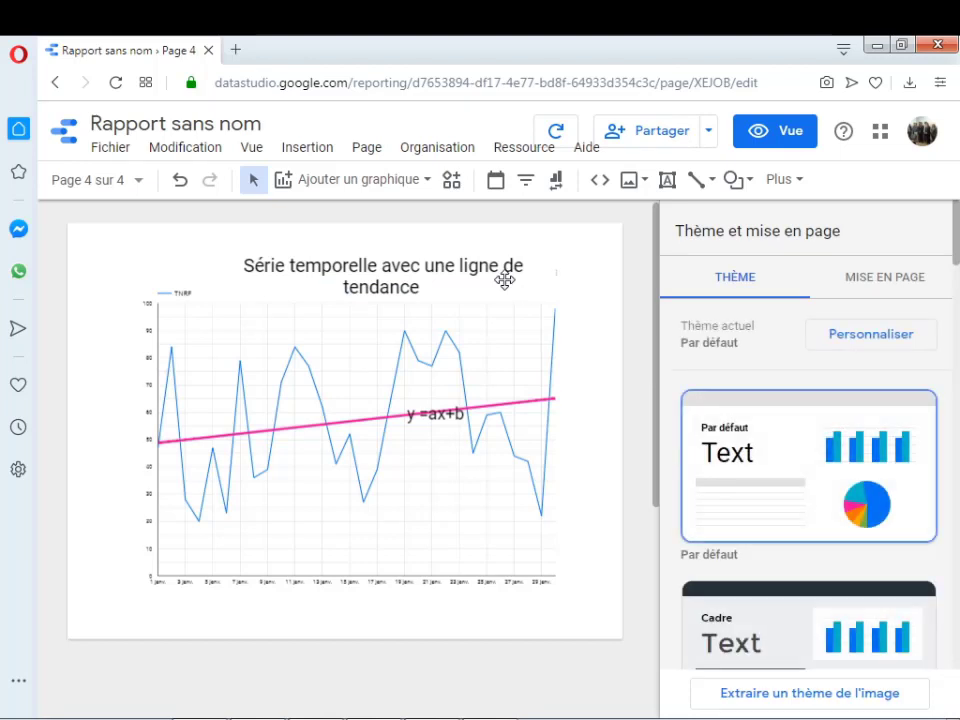
Widen the title's text box so the title fits on one line, and center it above the chart
left_click(484, 266)
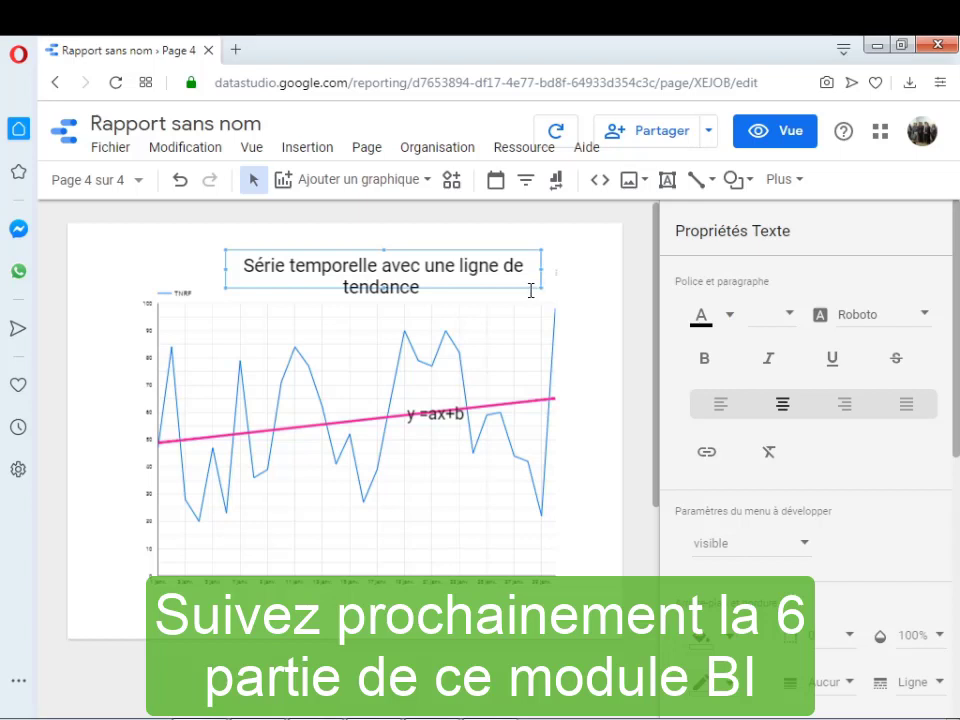
left_click_drag(228, 273, 140, 253)
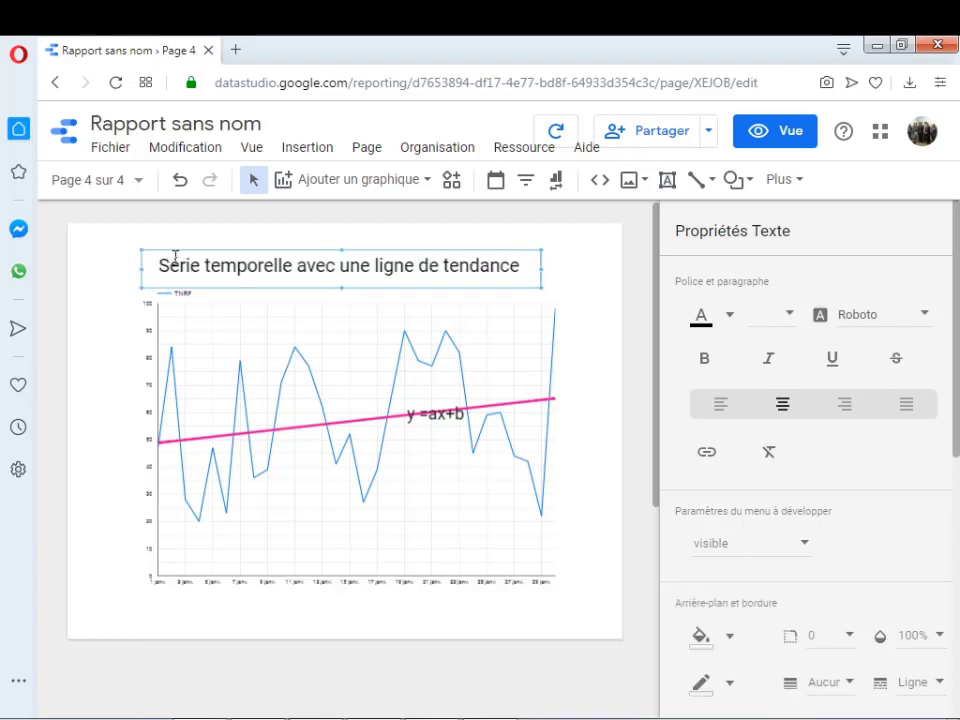
left_click_drag(285, 289, 302, 272)
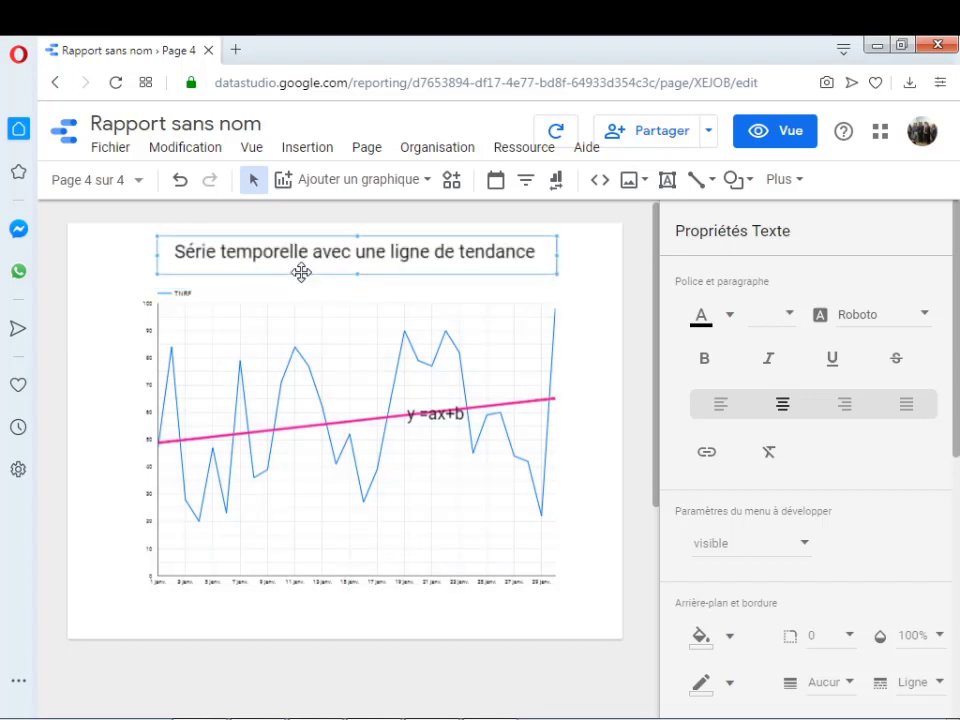
Select the y =ax+b text box on the trend line to reposition it
left_click(439, 420)
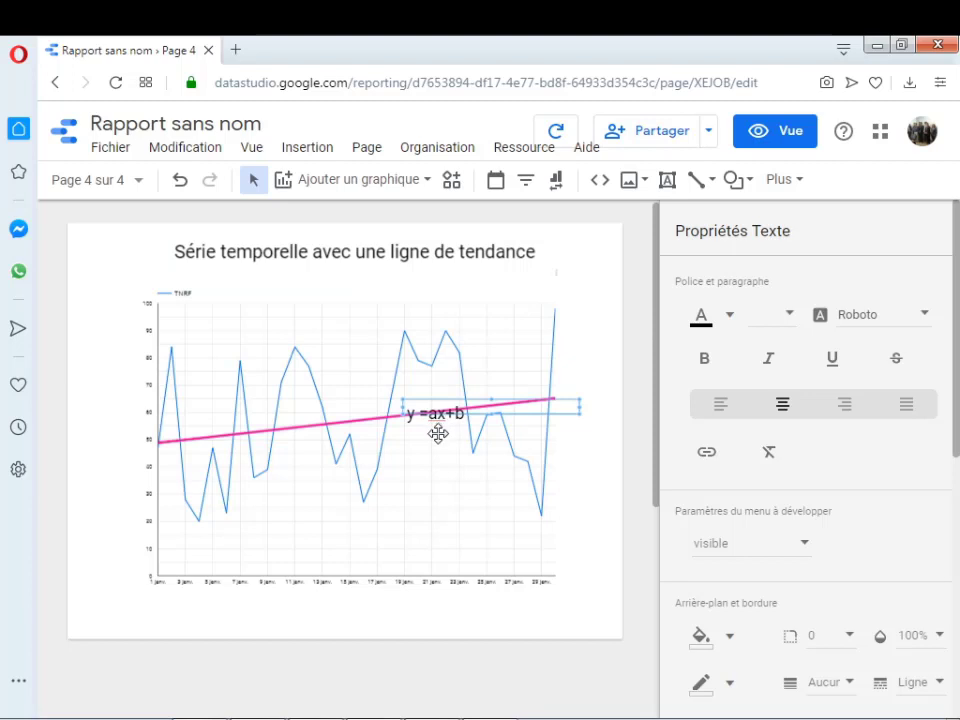
left_click(559, 414)
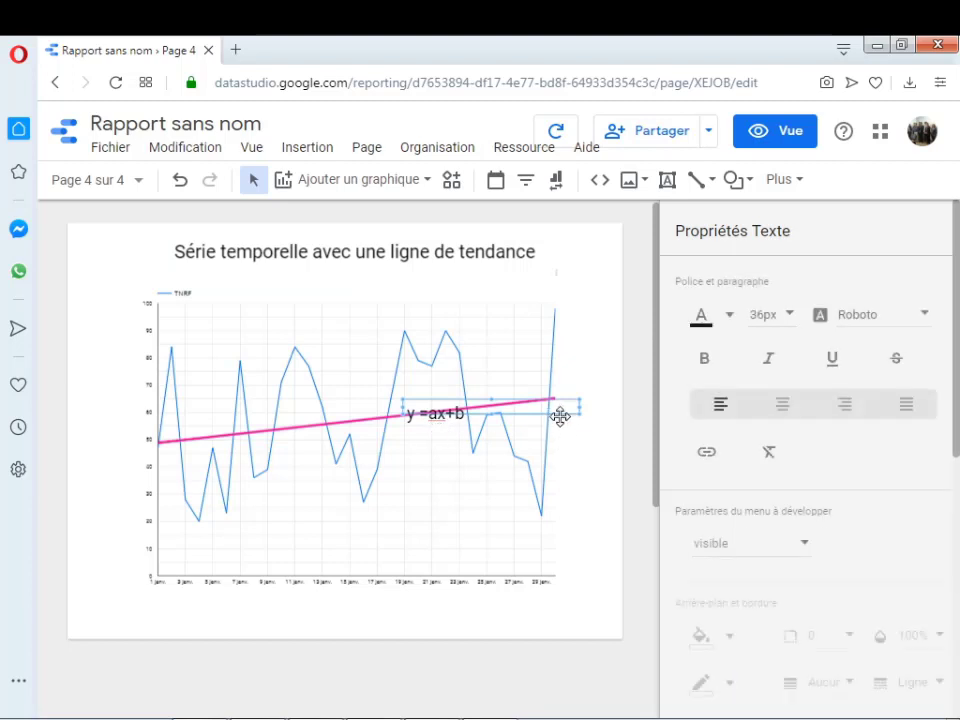